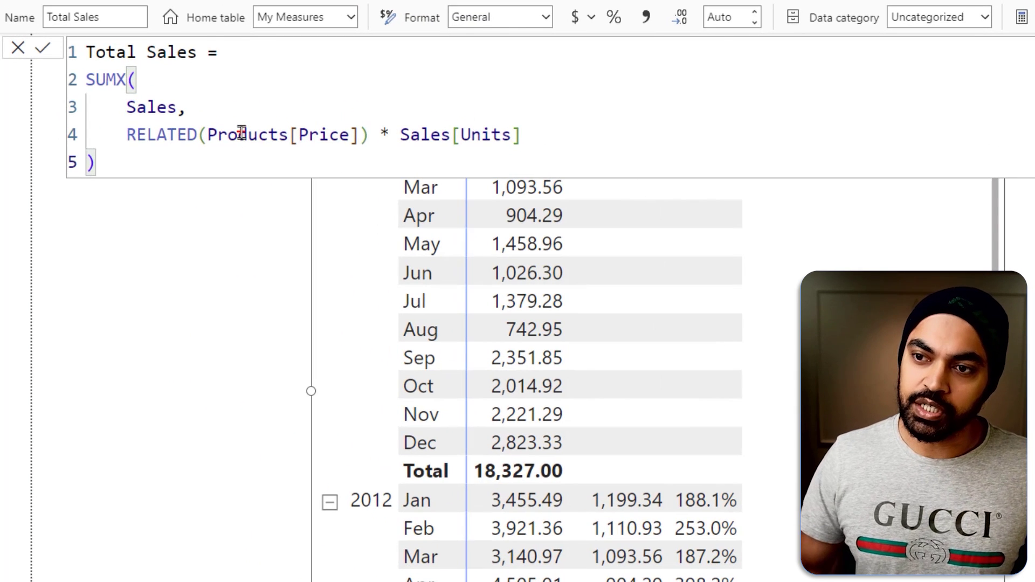
# Examine the Total Sales measure's SUMX formula, which multiplies the related product price by the units sold
pyautogui.moveTo(112, 145); pyautogui.dragTo(328, 154)
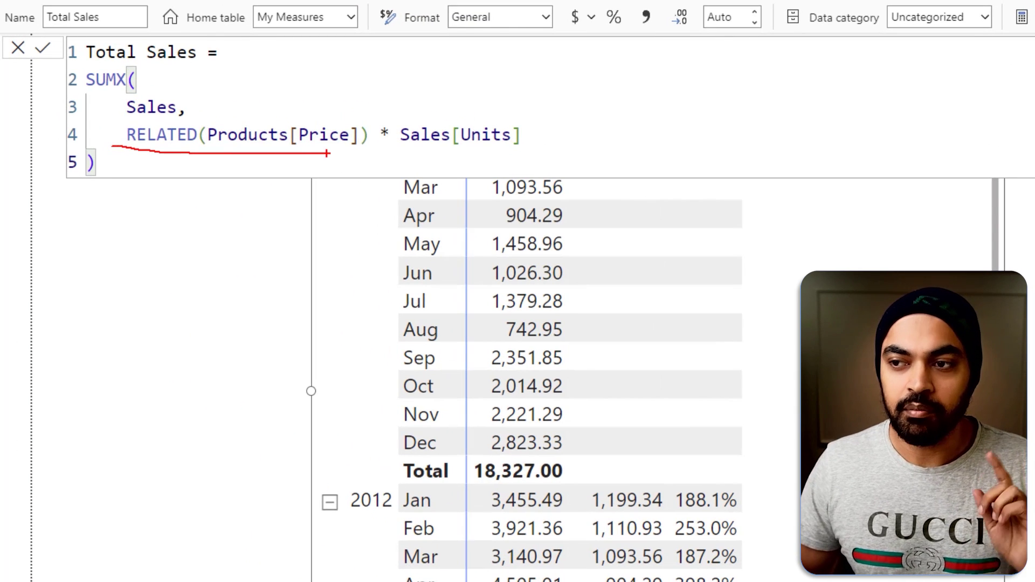
pyautogui.moveTo(431, 149); pyautogui.dragTo(493, 149)
pyautogui.moveTo(85, 96); pyautogui.dragTo(111, 88)
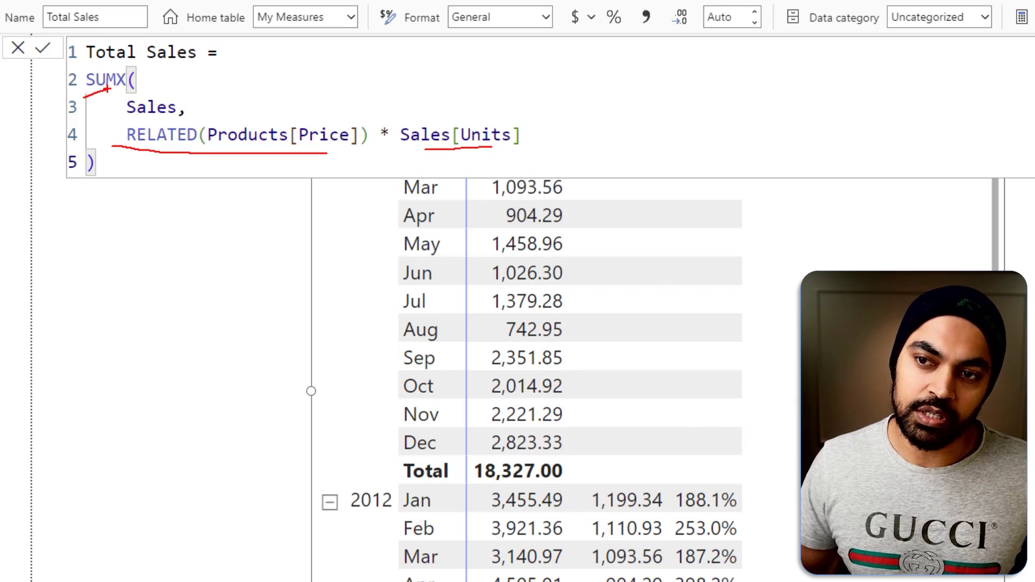
pyautogui.press('Escape')
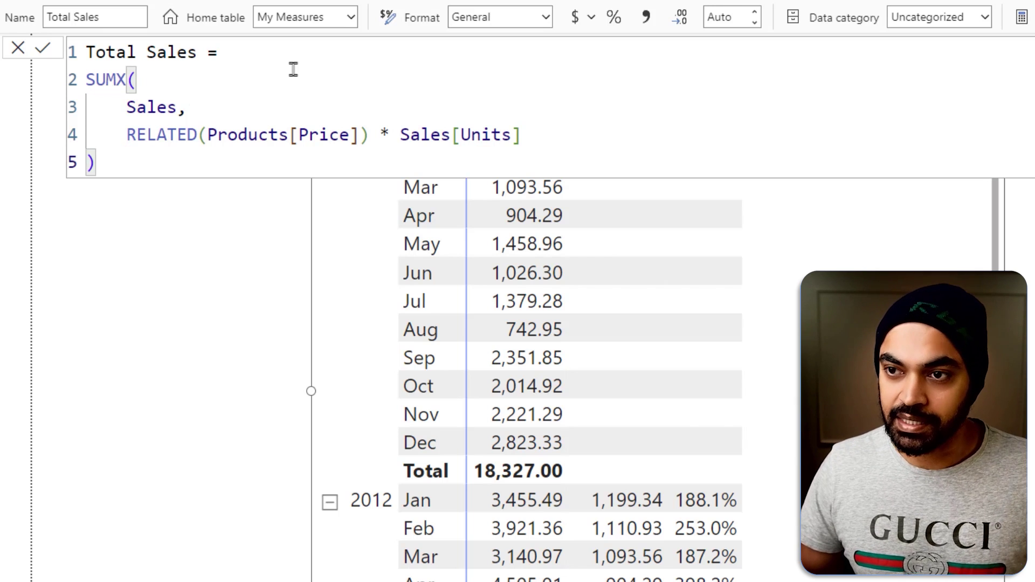
pyautogui.click(293, 69)
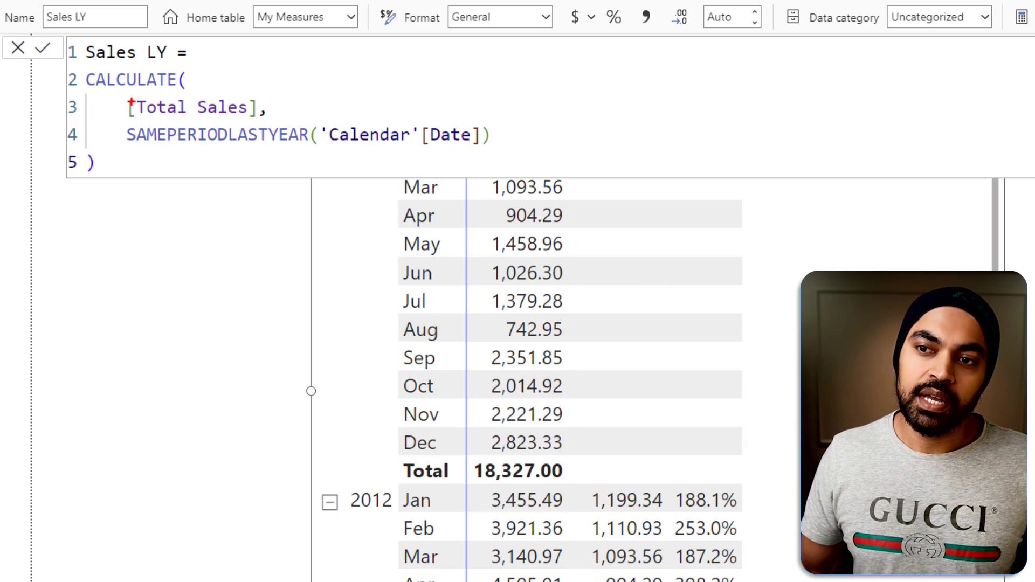
# Examine the Sales LY measure's CALCULATE and SAMEPERIODLASTYEAR formula, then close the formula to return to the matrix
pyautogui.moveTo(132, 91)
pyautogui.mouseDown()
pyautogui.moveTo(147, 88)
pyautogui.moveTo(153, 110)
pyautogui.mouseUp()
pyautogui.moveTo(148, 157); pyautogui.dragTo(193, 153)
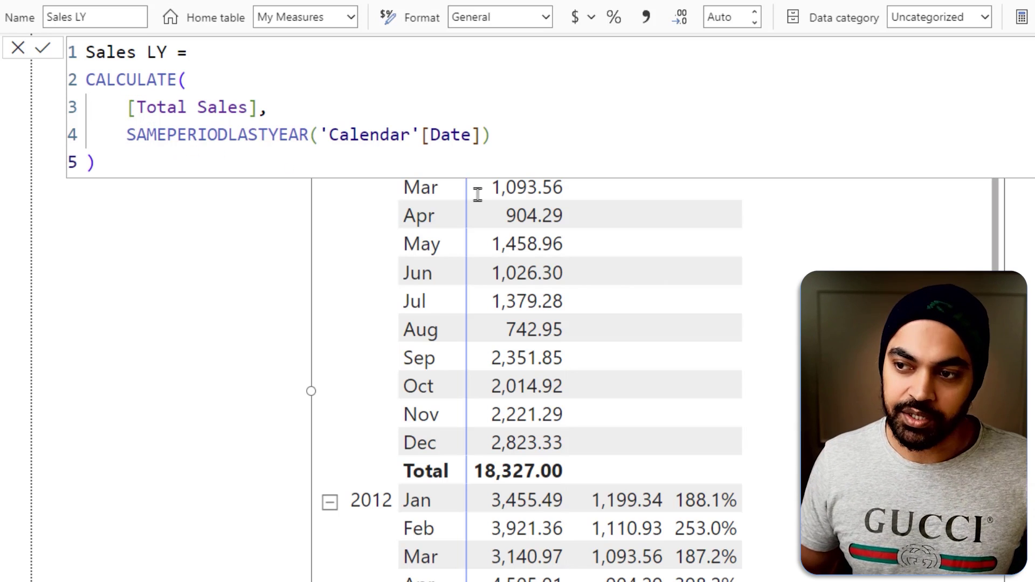
pyautogui.click(415, 165)
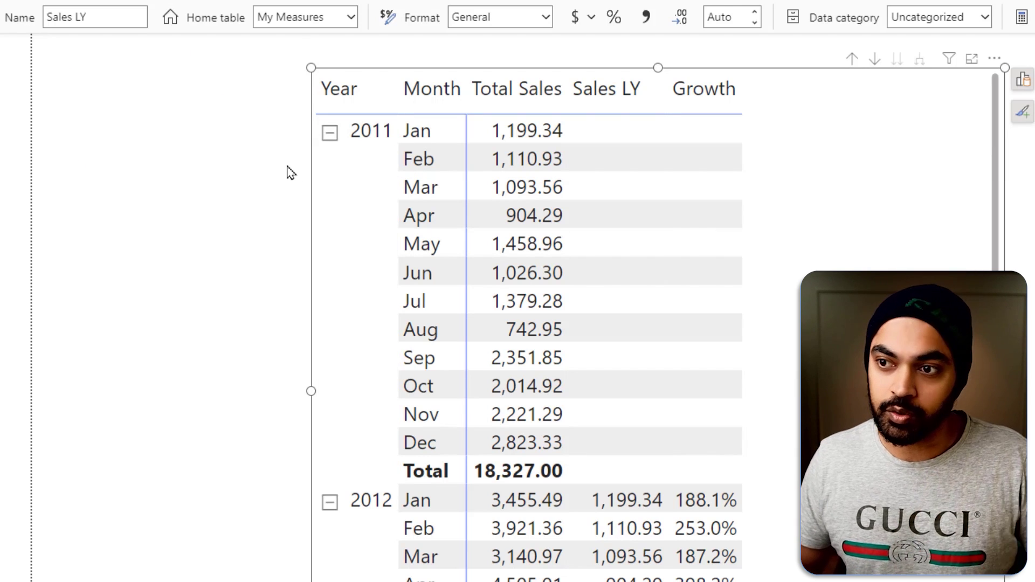
# Compare January 2011's Total Sales with January 2012's Total Sales, Sales LY and Growth in the matrix
pyautogui.moveTo(400, 113); pyautogui.dragTo(439, 146)
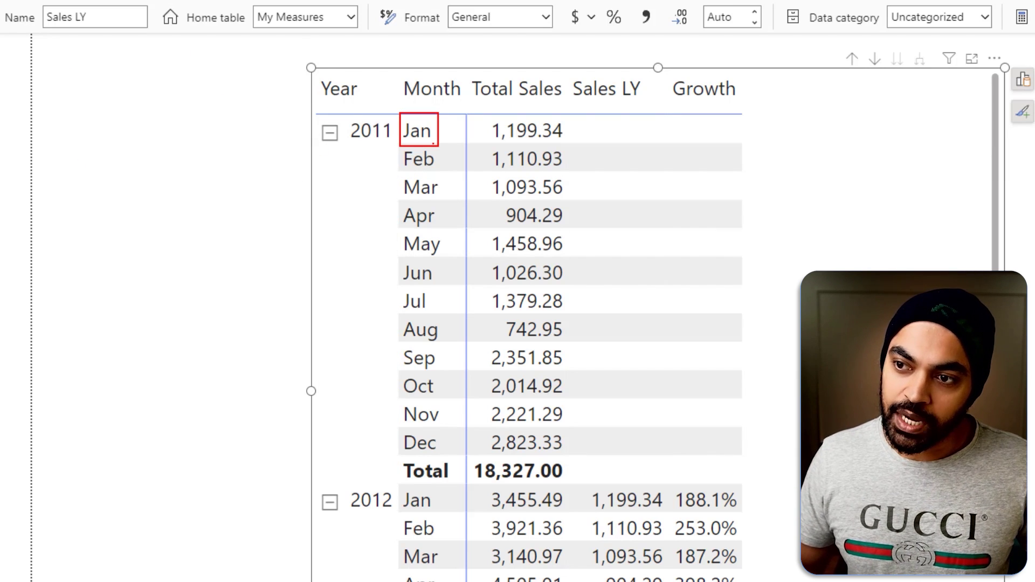
pyautogui.moveTo(346, 116); pyautogui.dragTo(391, 152)
pyautogui.moveTo(566, 131)
pyautogui.mouseDown()
pyautogui.moveTo(547, 107)
pyautogui.moveTo(483, 129)
pyautogui.moveTo(604, 149)
pyautogui.moveTo(576, 109)
pyautogui.moveTo(574, 364)
pyautogui.moveTo(558, 492)
pyautogui.moveTo(576, 512)
pyautogui.mouseUp()
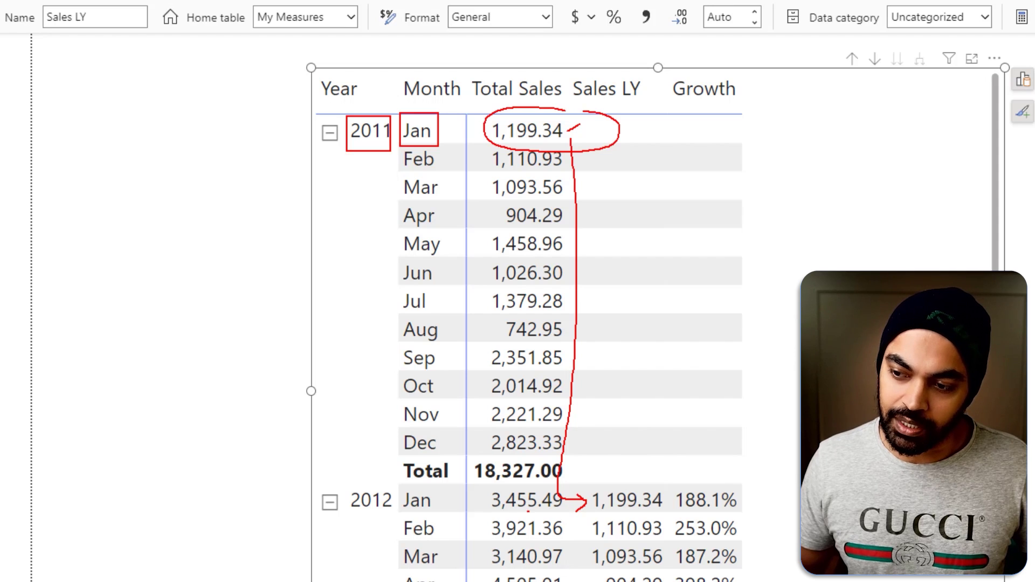
pyautogui.moveTo(498, 513); pyautogui.dragTo(742, 516)
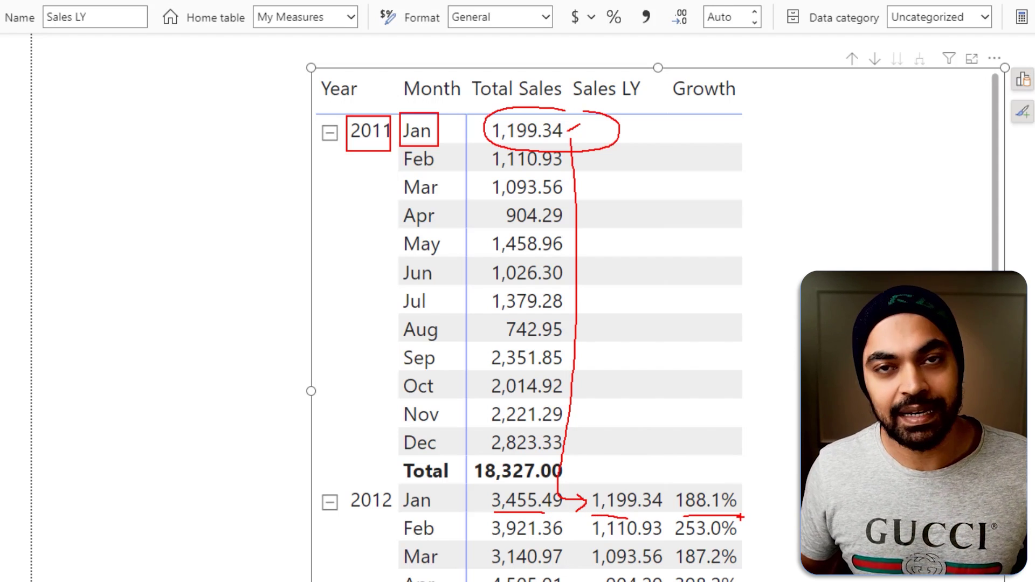
pyautogui.press('Escape')
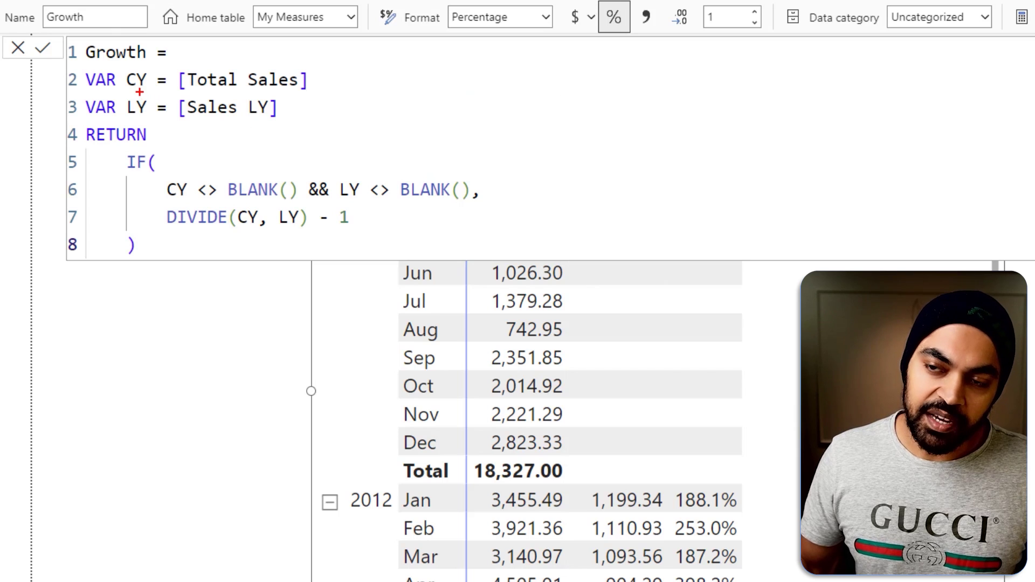
# Examine the Growth measure's CY and LY variables, its blank check and its DIVIDE expression
pyautogui.moveTo(140, 93)
pyautogui.mouseDown()
pyautogui.moveTo(148, 86)
pyautogui.moveTo(149, 114)
pyautogui.mouseUp()
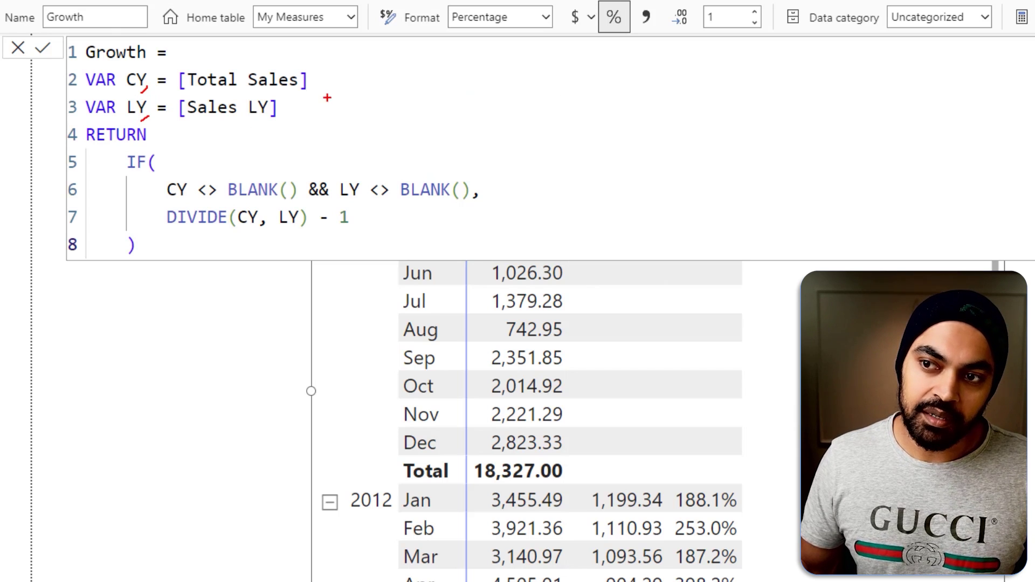
pyautogui.moveTo(319, 85); pyautogui.dragTo(329, 77)
pyautogui.moveTo(286, 114); pyautogui.dragTo(306, 101)
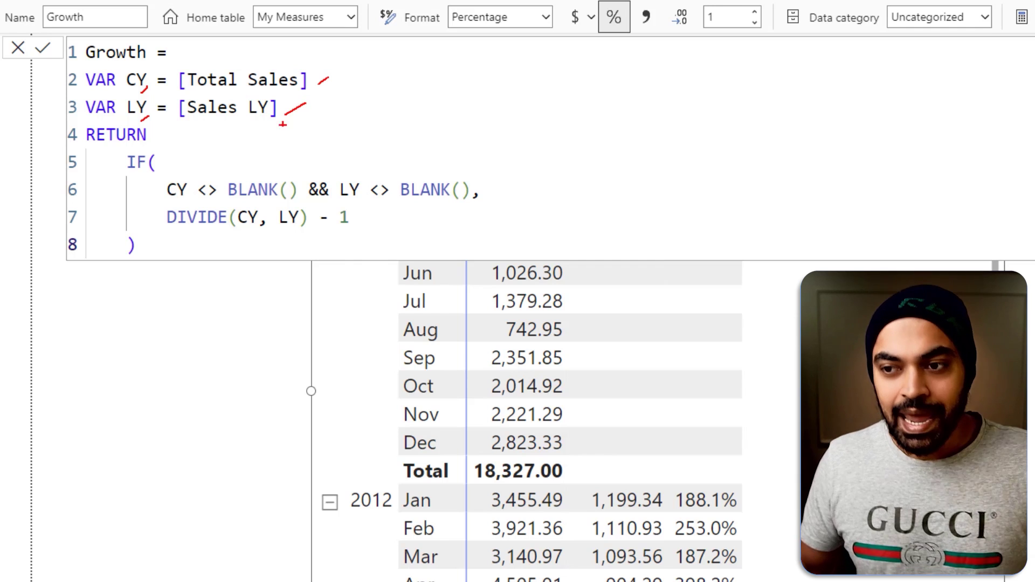
pyautogui.moveTo(160, 174); pyautogui.dragTo(478, 202)
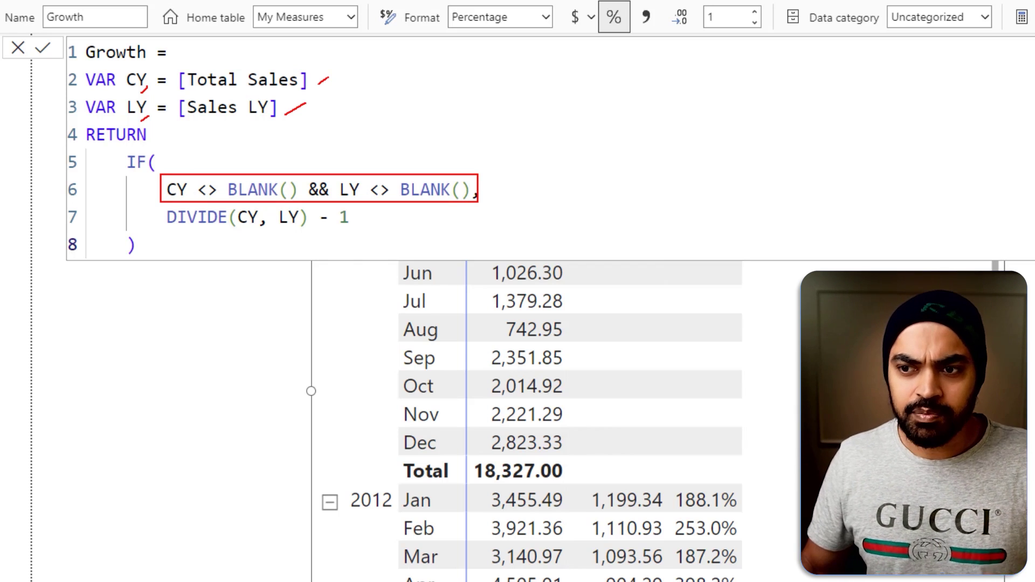
pyautogui.press('e')
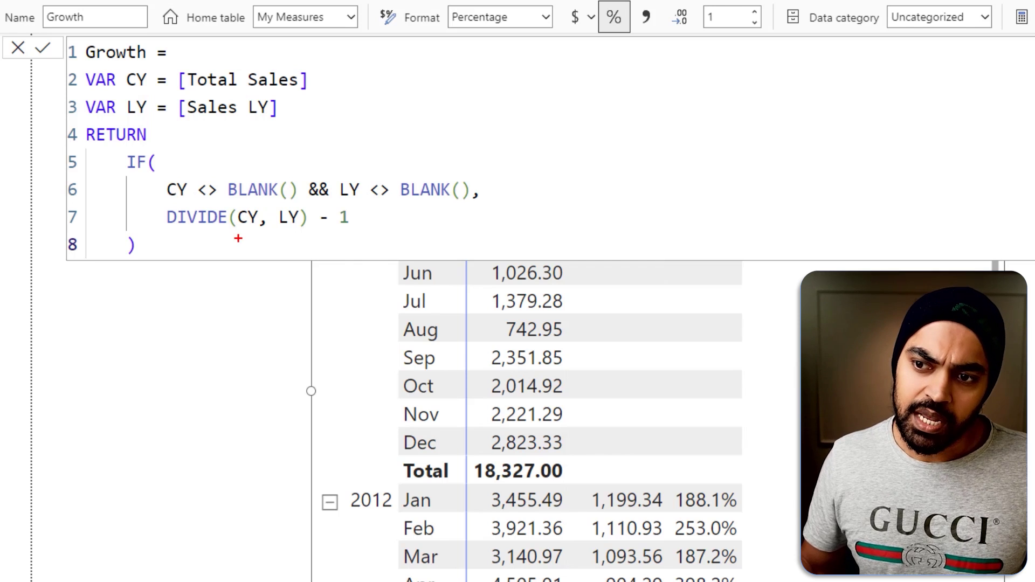
pyautogui.moveTo(234, 236); pyautogui.dragTo(352, 233)
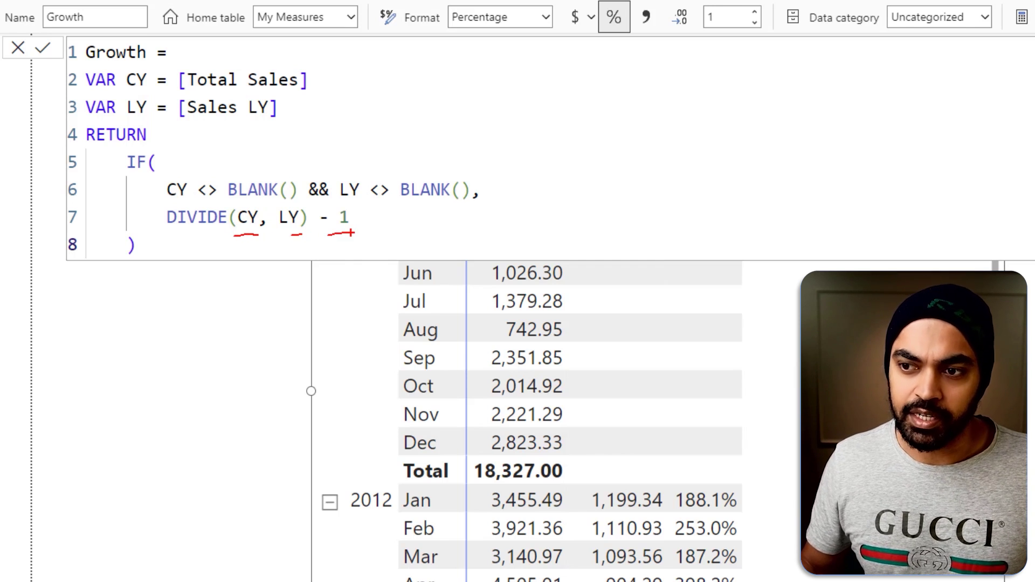
pyautogui.press('Escape')
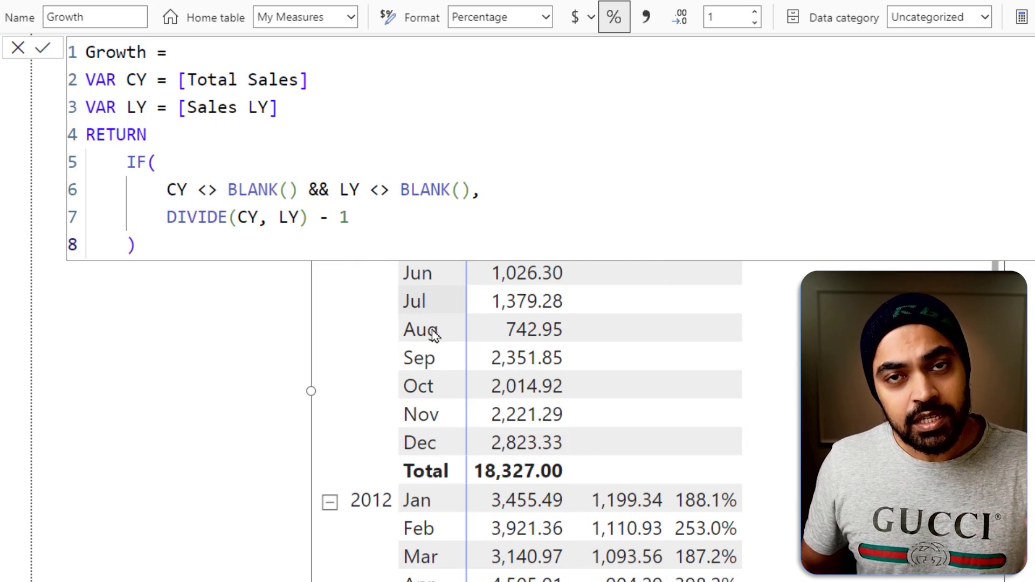
# Review the monthly Growth values from January to August 2012 in the matrix
pyautogui.scroll(-3, 786, 533)
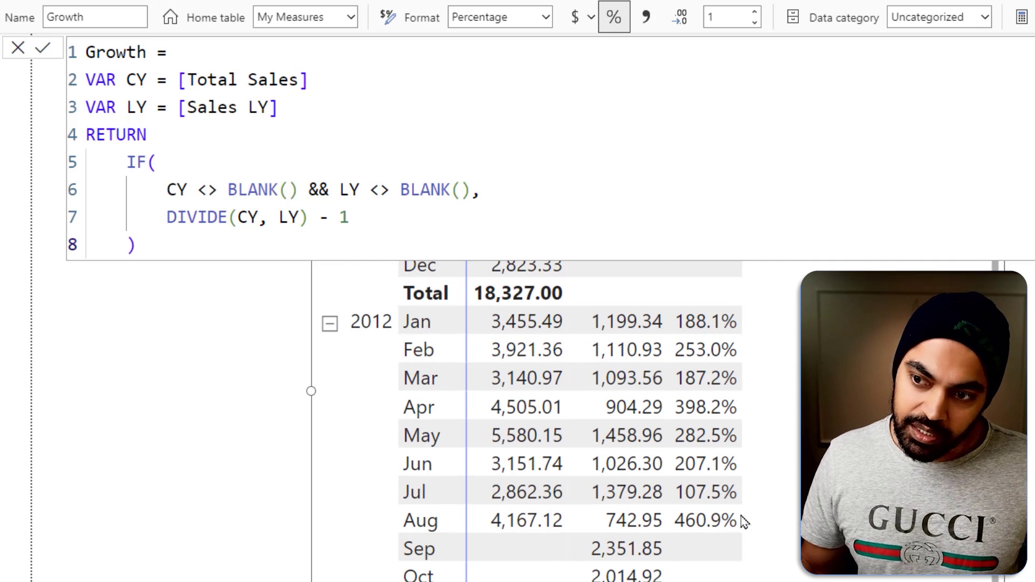
pyautogui.moveTo(393, 302); pyautogui.dragTo(438, 532)
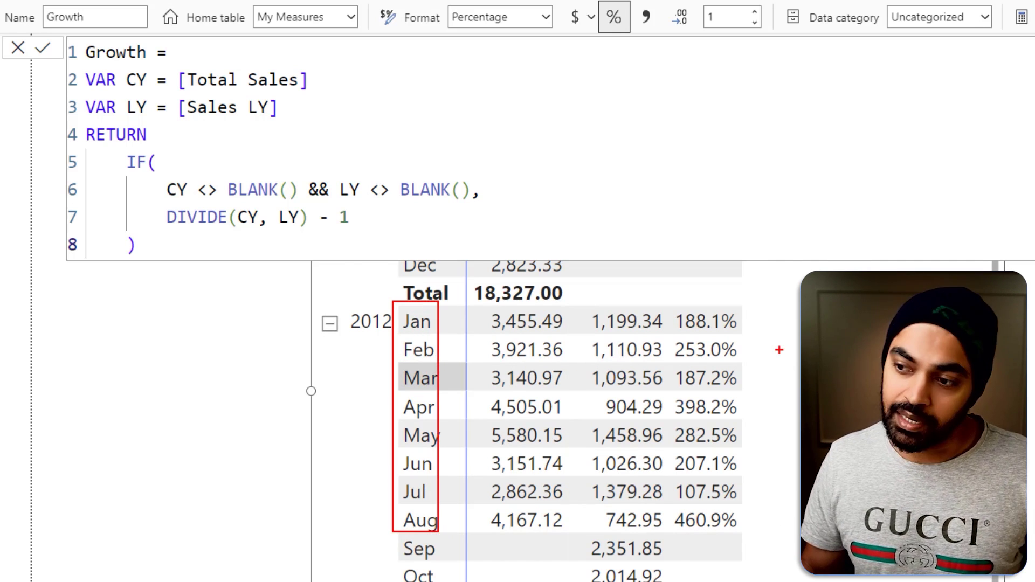
pyautogui.moveTo(728, 312)
pyautogui.mouseDown()
pyautogui.moveTo(748, 314)
pyautogui.moveTo(759, 485)
pyautogui.moveTo(720, 515)
pyautogui.mouseUp()
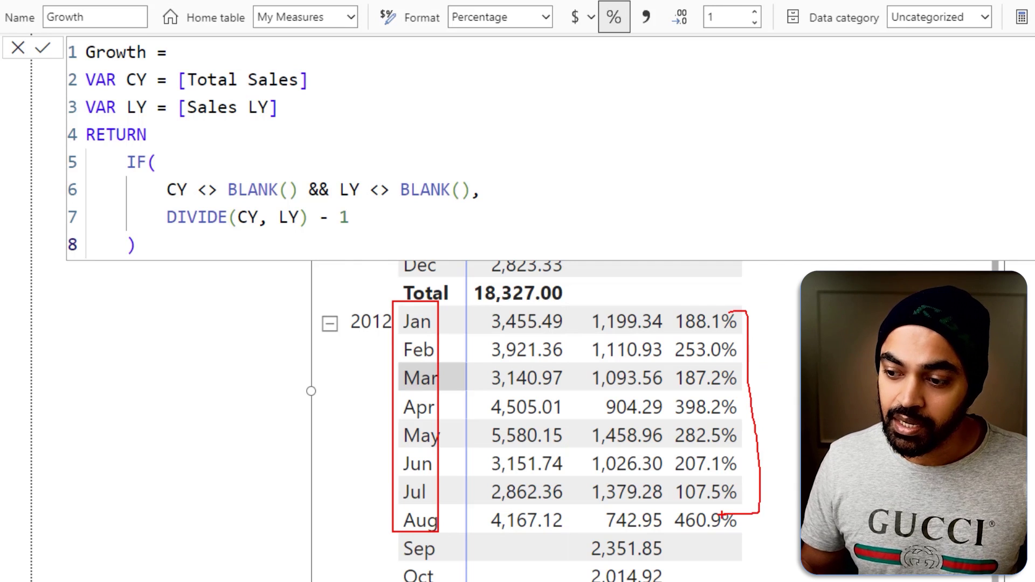
pyautogui.press('Escape')
pyautogui.press('Escape')
# Compare the 2012 total row's Total Sales, Sales LY and Growth with the 2011 Total Sales total
pyautogui.scroll(-2, 829, 494)
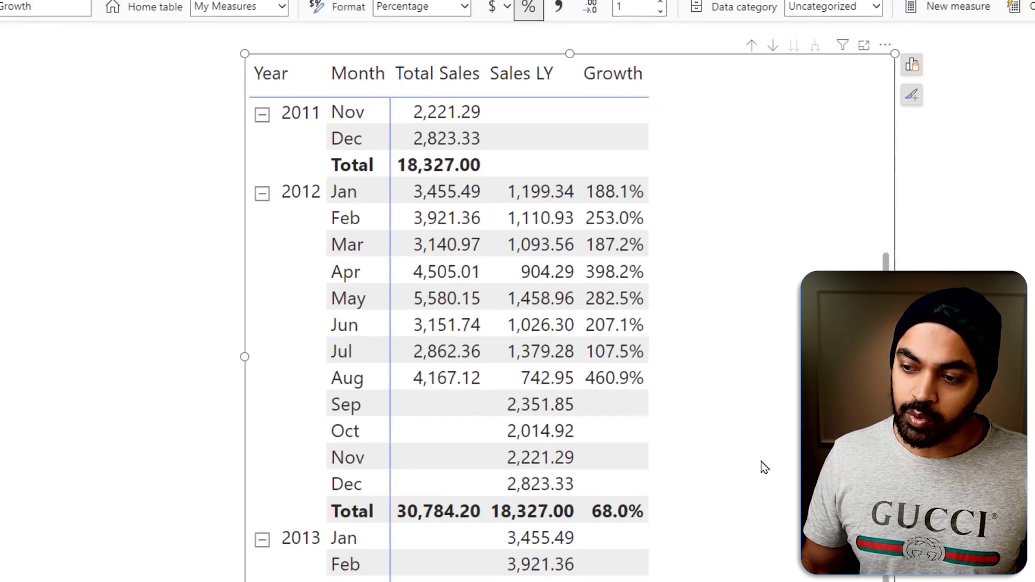
pyautogui.moveTo(489, 494); pyautogui.dragTo(580, 529)
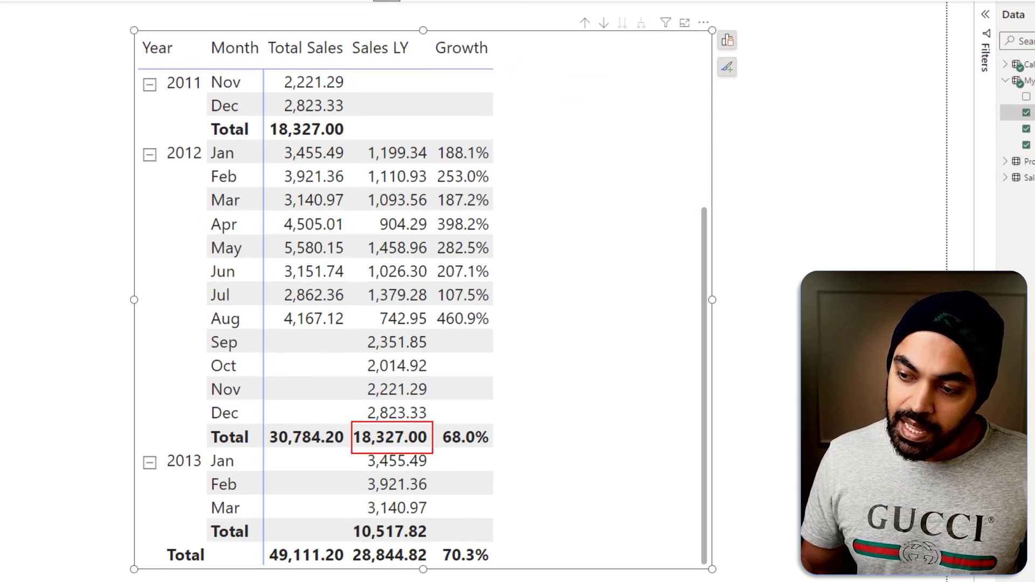
pyautogui.moveTo(433, 453); pyautogui.dragTo(434, 454)
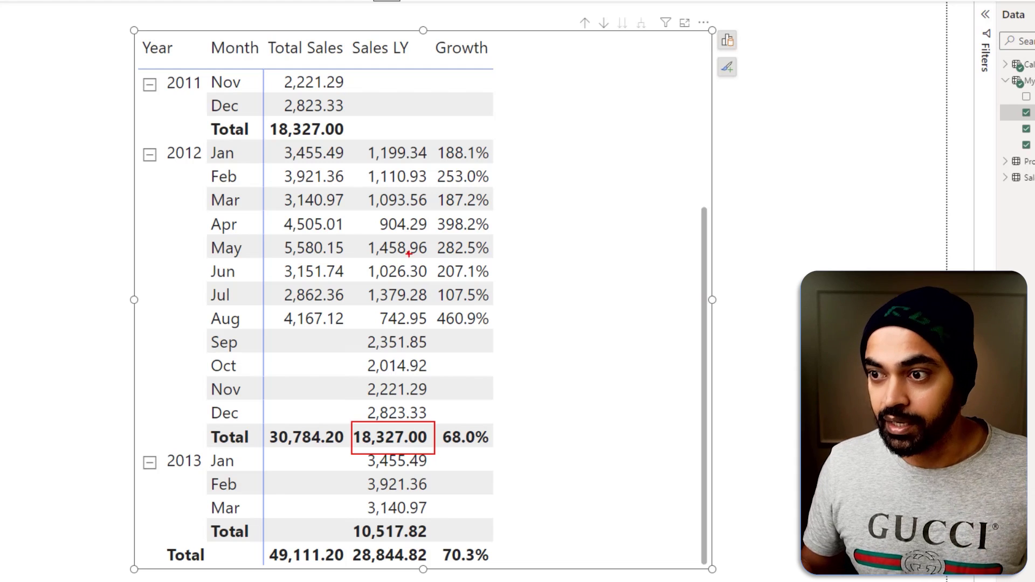
pyautogui.moveTo(263, 112)
pyautogui.mouseDown()
pyautogui.moveTo(353, 150)
pyautogui.moveTo(367, 118)
pyautogui.mouseUp()
pyautogui.moveTo(372, 421); pyautogui.dragTo(386, 414)
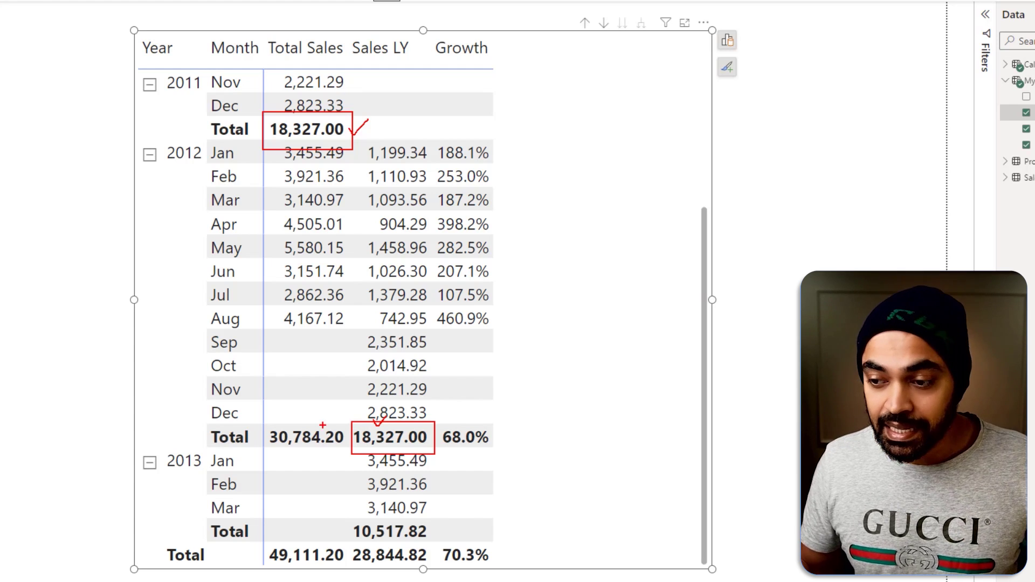
pyautogui.moveTo(268, 421); pyautogui.dragTo(351, 449)
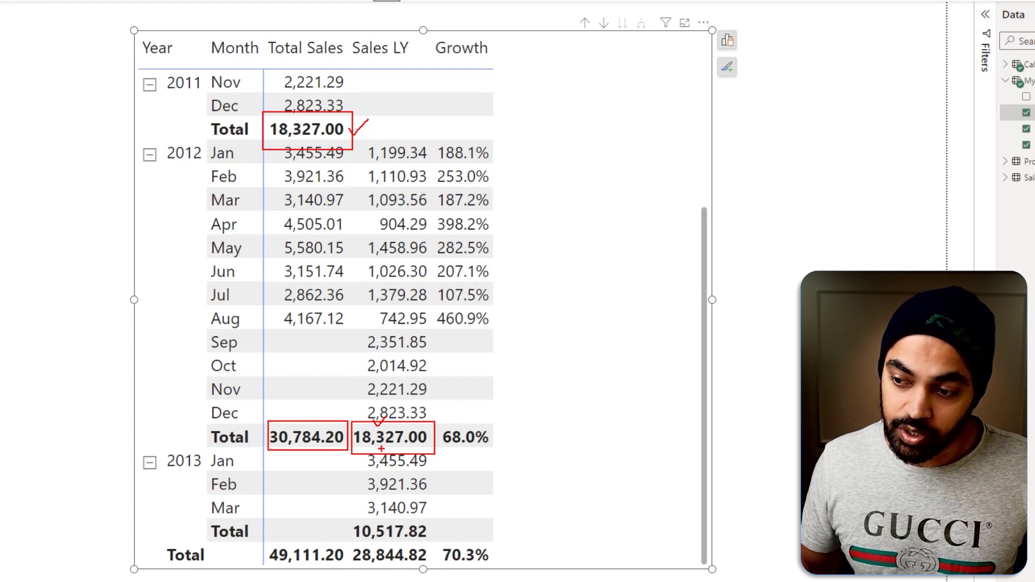
pyautogui.moveTo(487, 430)
pyautogui.mouseDown()
pyautogui.moveTo(468, 415)
pyautogui.moveTo(434, 428)
pyautogui.moveTo(459, 456)
pyautogui.moveTo(501, 435)
pyautogui.mouseUp()
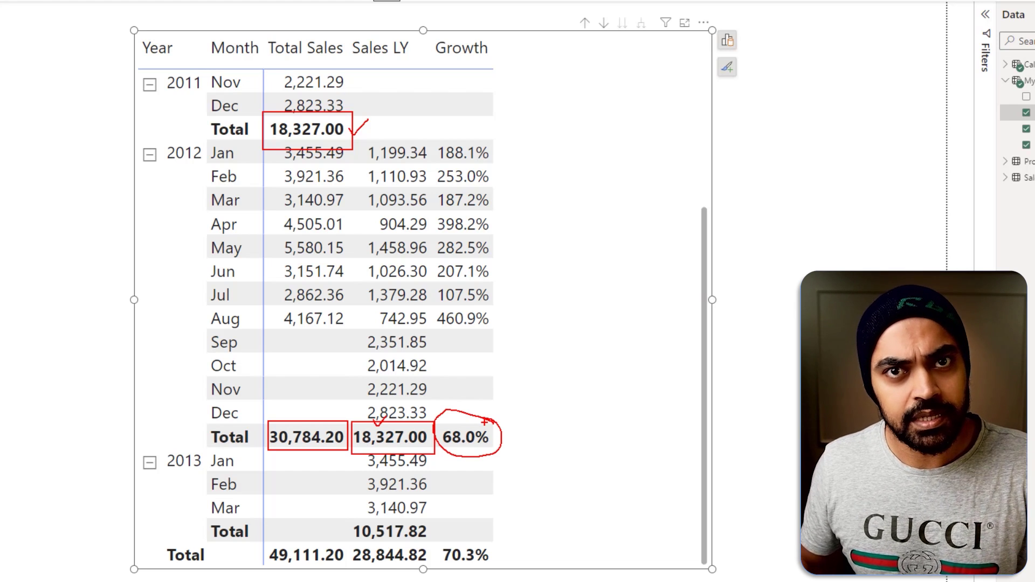
pyautogui.press('Escape')
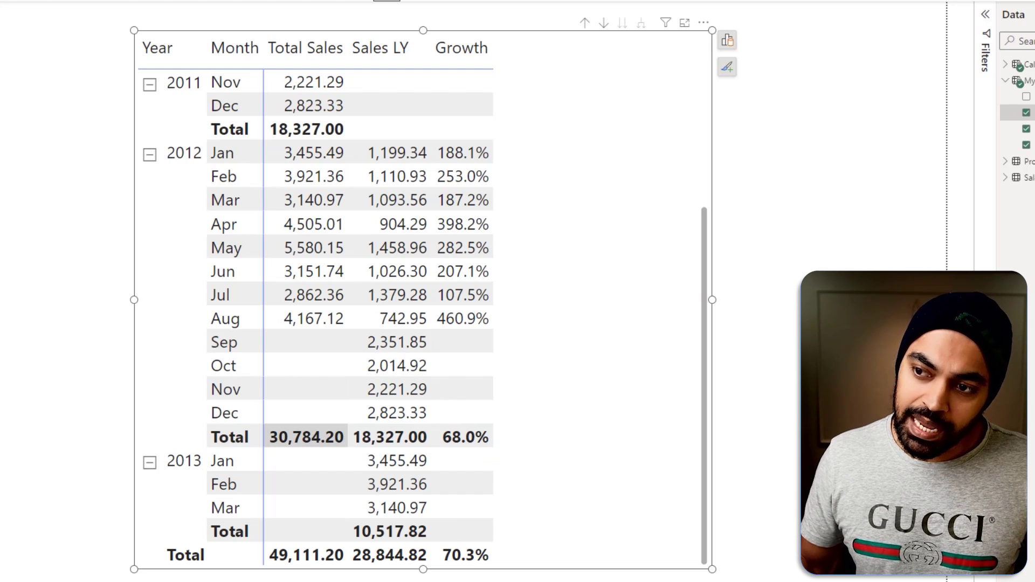
# Compare the 2012 months that have sales with the September to December Sales LY values counted in the yearly total
pyautogui.moveTo(281, 142)
pyautogui.mouseDown()
pyautogui.moveTo(347, 303)
pyautogui.moveTo(346, 338)
pyautogui.mouseUp()
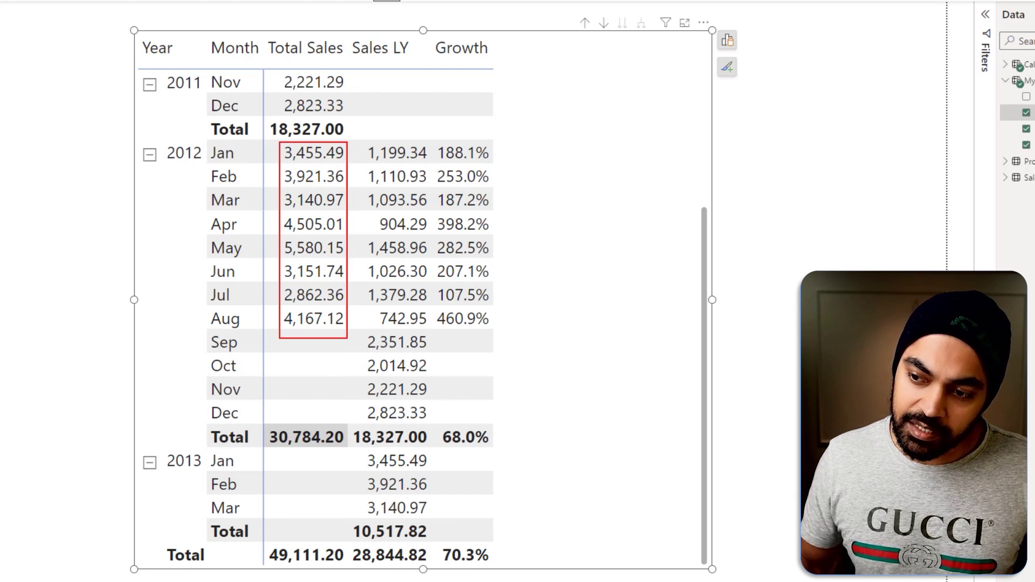
pyautogui.moveTo(264, 352); pyautogui.dragTo(282, 334)
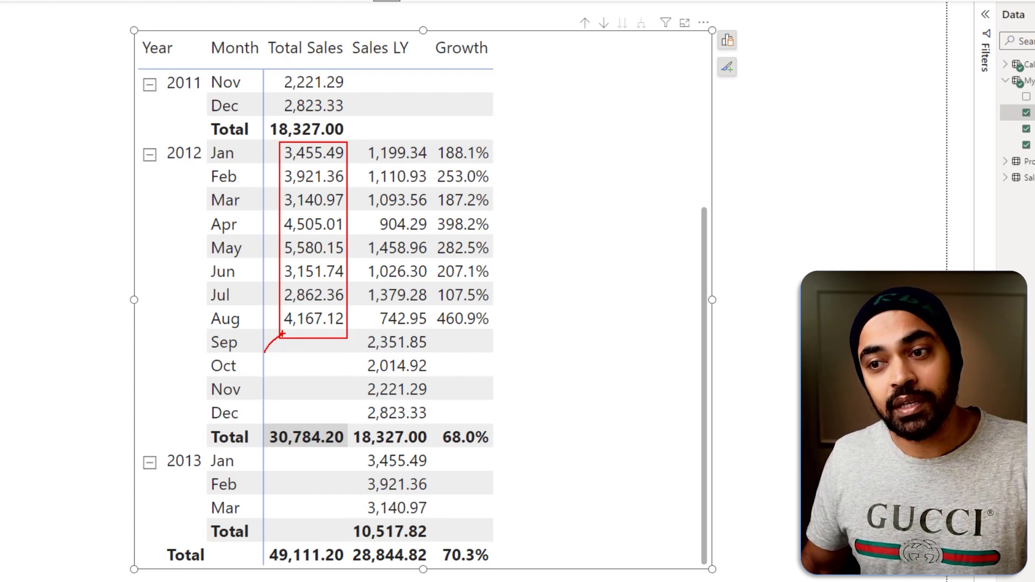
pyautogui.press('Escape')
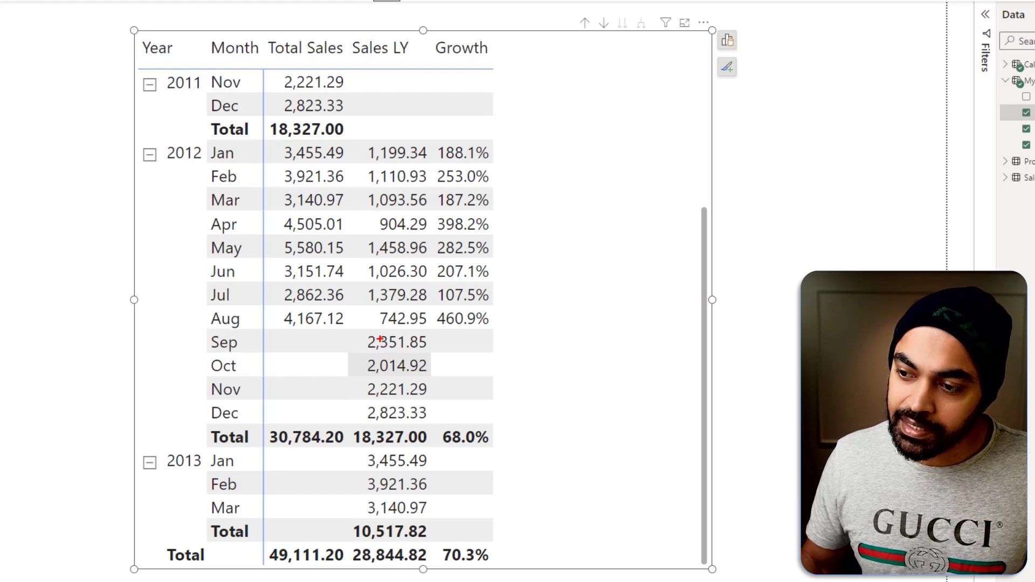
pyautogui.moveTo(380, 339)
pyautogui.mouseDown()
pyautogui.moveTo(402, 408)
pyautogui.moveTo(374, 391)
pyautogui.moveTo(361, 422)
pyautogui.moveTo(429, 453)
pyautogui.mouseUp()
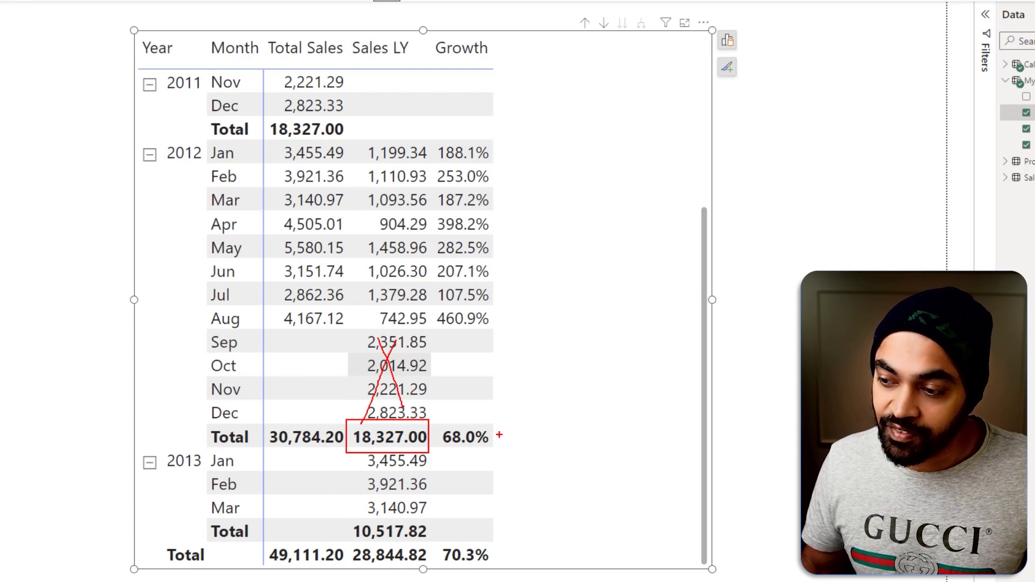
pyautogui.press('Escape')
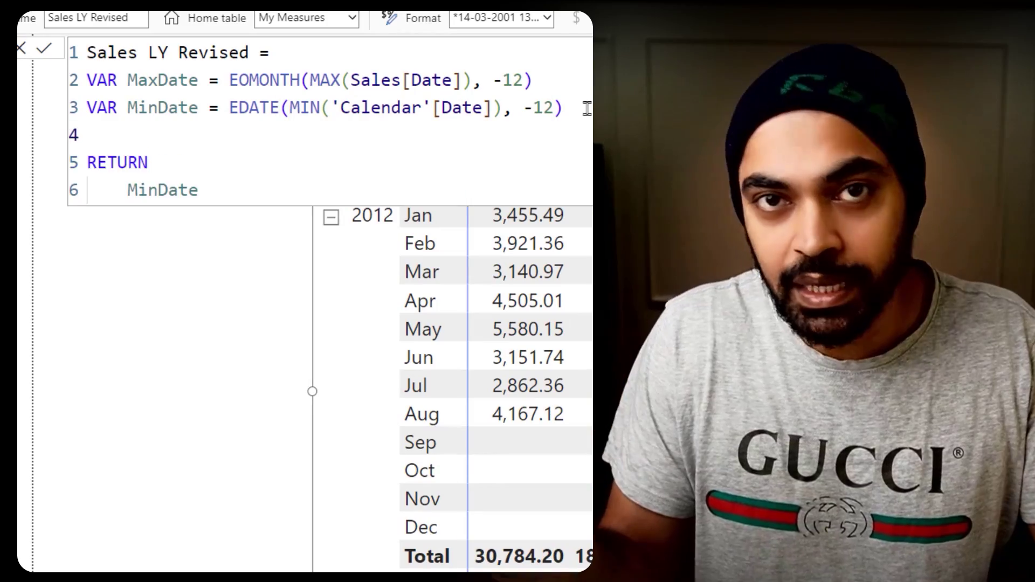
# Define an LYDates variable in Sales LY Revised using DATESBETWEEN on 'Calendar'[Date] from MinDate to MaxDate
pyautogui.write('VAR LYDates =')
pyautogui.hotkey('shift', 'Return')
pyautogui.write('dates')
pyautogui.press('Tab')
pyautogui.write("( 'Calendar'[Date], min")
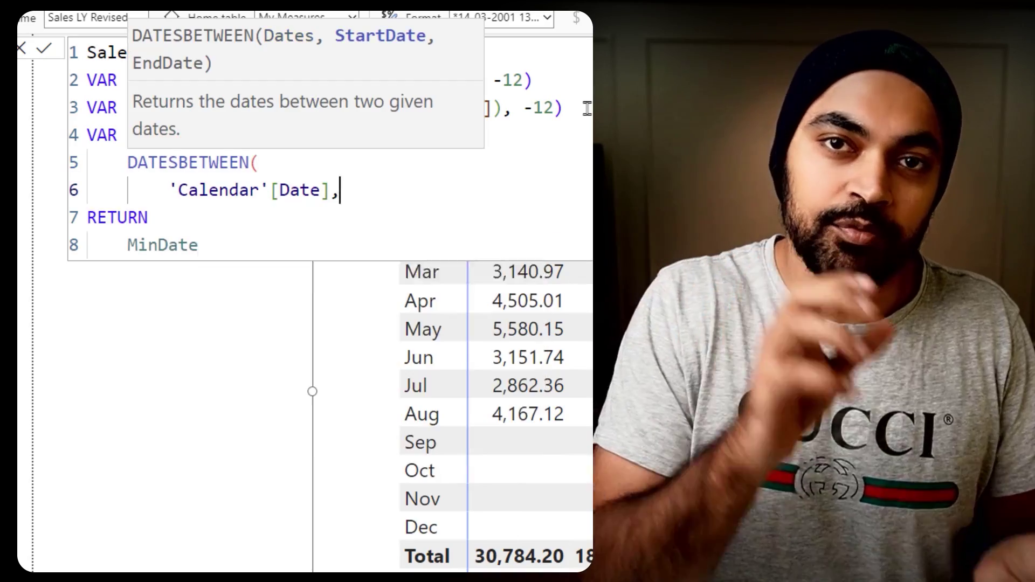
pyautogui.press('Tab')
pyautogui.write(', MaxDate )')
# Replace the measure's returned MinDate with CALCULATE([Total Sales], LYDates)
pyautogui.click(252, 328)
pyautogui.press('BackSpace')
pyautogui.press('BackSpace')
pyautogui.press('BackSpace')
pyautogui.press('BackSpace')
pyautogui.press('BackSpace')
pyautogui.press('BackSpace')
pyautogui.press('BackSpace')
pyautogui.write('cal')
pyautogui.press('Tab')
pyautogui.write('( [Total Sales],')
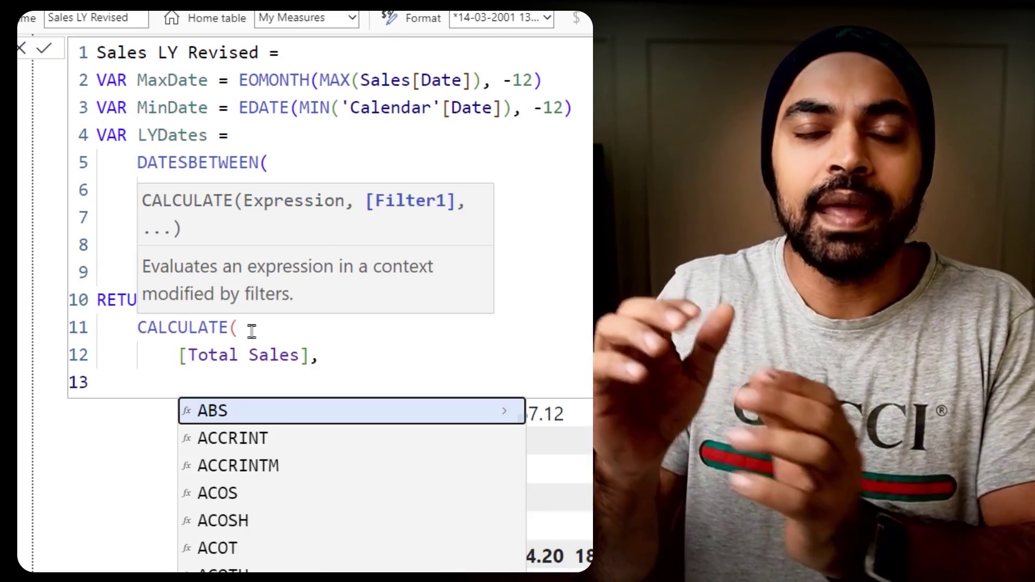
pyautogui.hotkey('ctrl', 'v')
pyautogui.hotkey('ctrl', 'z')
pyautogui.write('LYDates )')
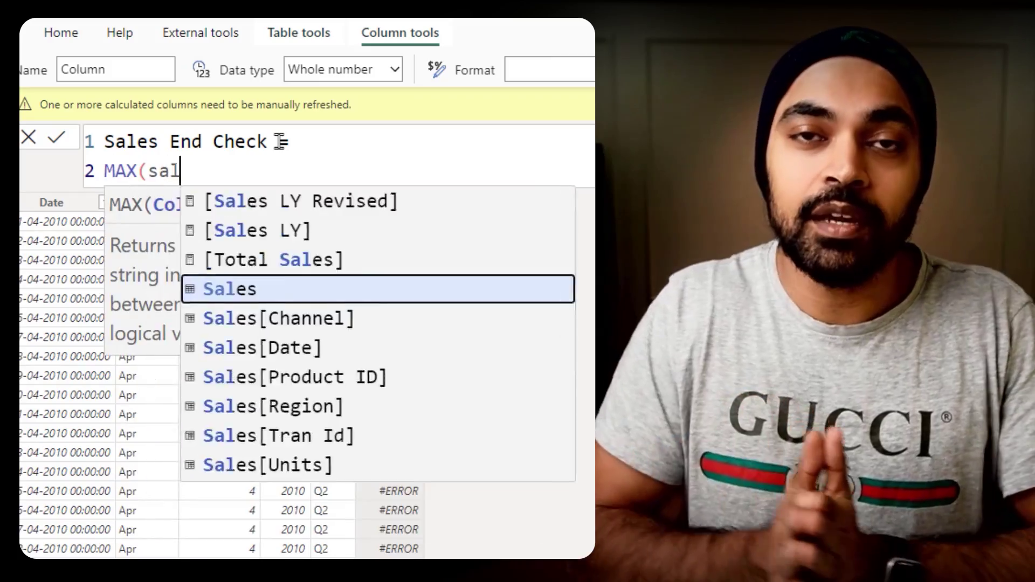
# Complete the Sales End Check calculated column in the calendar table as MAX(Sales[Date]) and commit it
pyautogui.press('Tab')
pyautogui.write('[Date])')
pyautogui.press('Return')
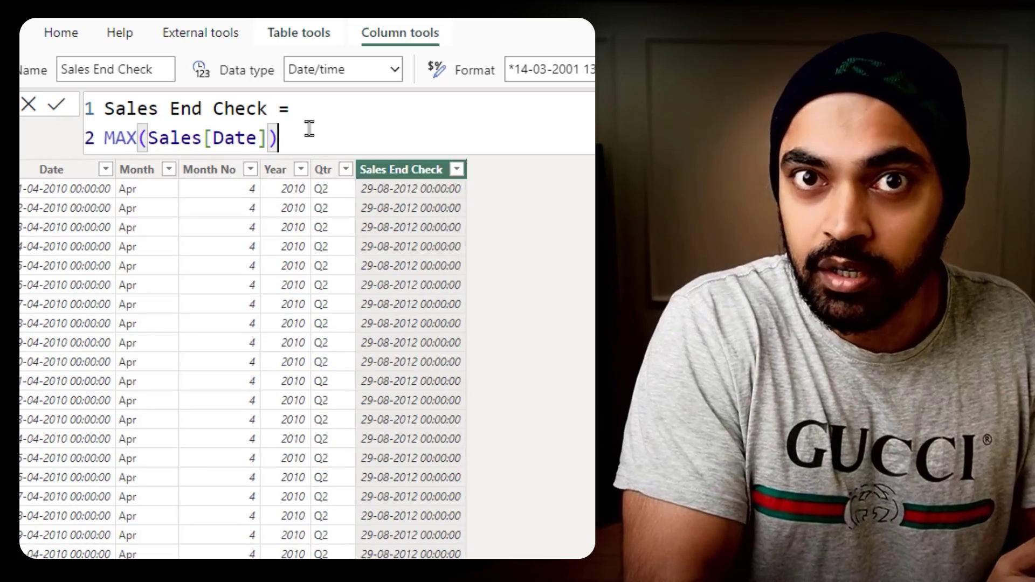
# Wrap the Sales End Check column's MAX(Sales[Date]) in EOMONTH with 0 months and commit the formula
pyautogui.click(307, 134)
pyautogui.press('Home')
pyautogui.write('EOMONTH(')
pyautogui.press('End')
pyautogui.write(',0)')
pyautogui.press('Return')
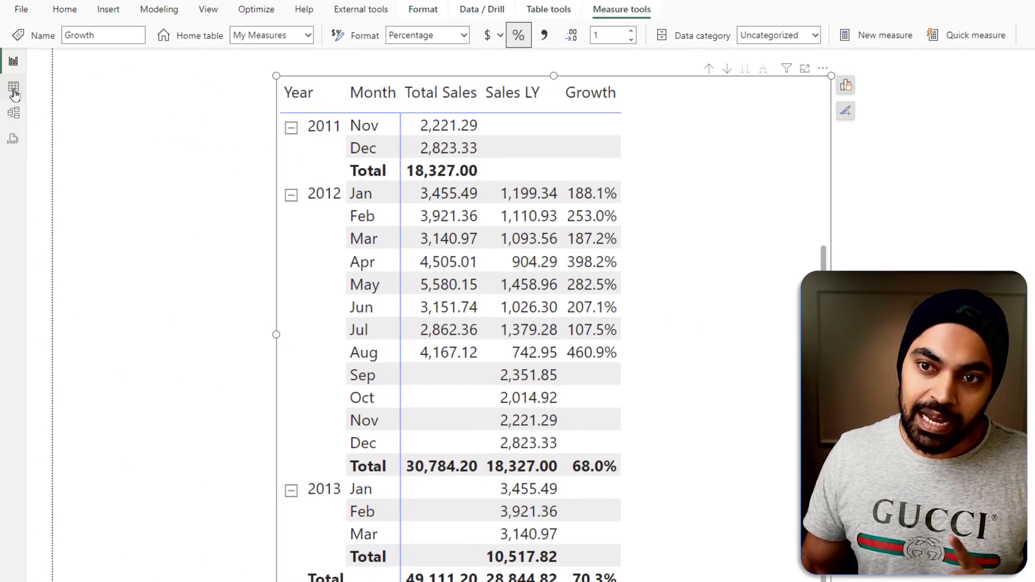
# Sort the Sales table's rows by Date in descending order to check the latest transaction date
pyautogui.click(7, 91)
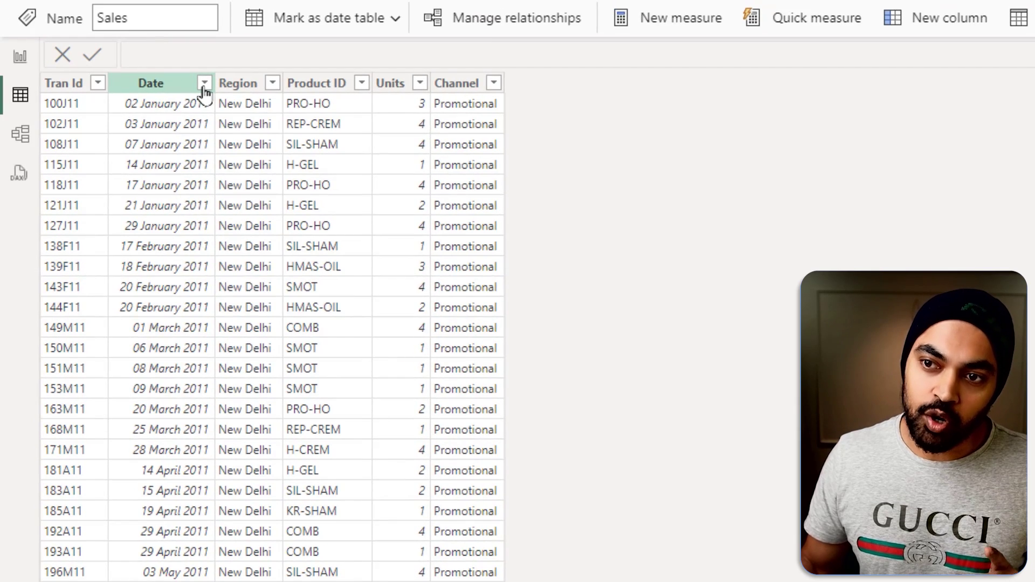
pyautogui.click(204, 83)
pyautogui.click(227, 130)
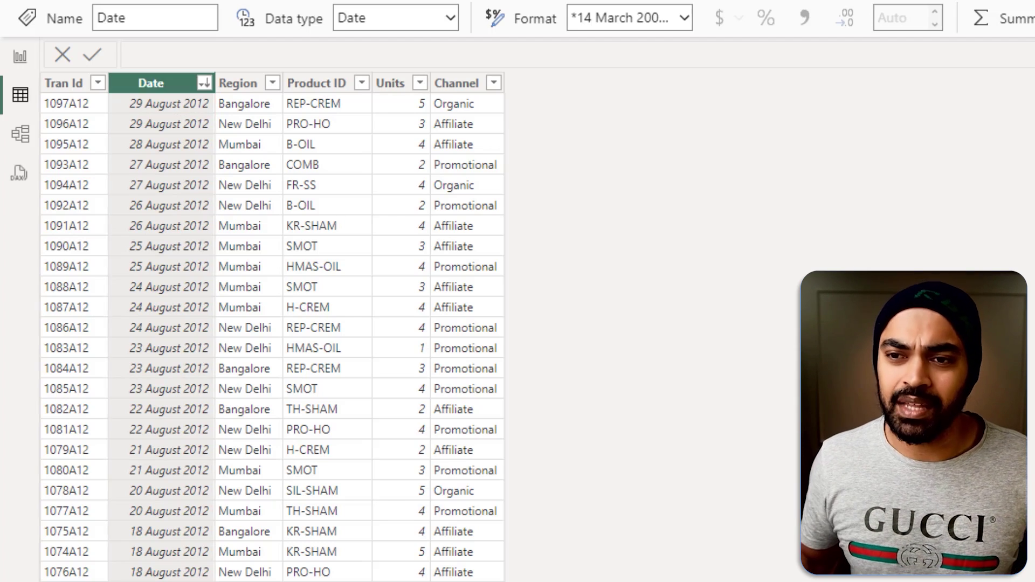
# Create a new measure named Sales LY Revised in the My Measures table from the report view
pyautogui.click(19, 57)
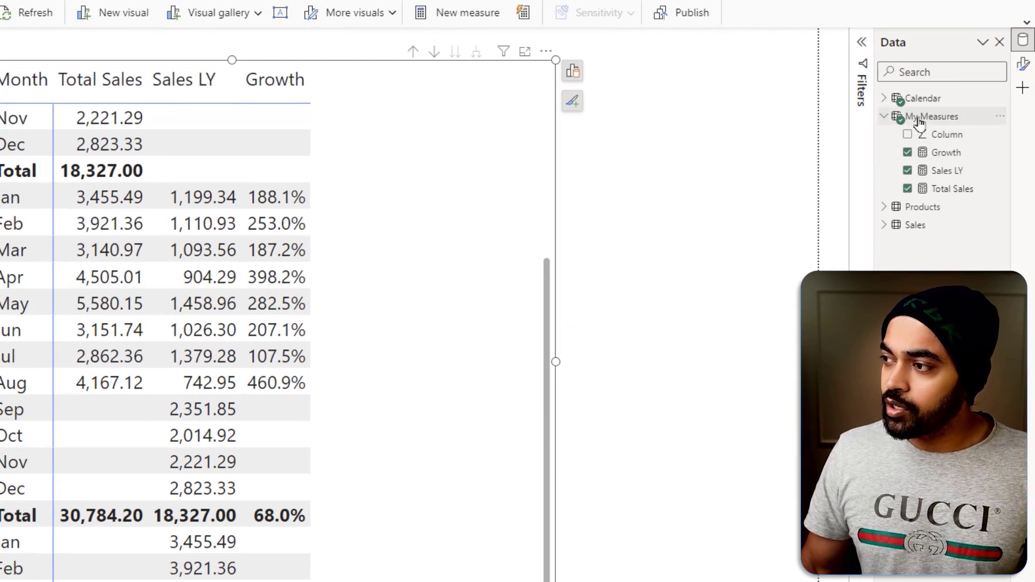
pyautogui.rightClick(905, 116)
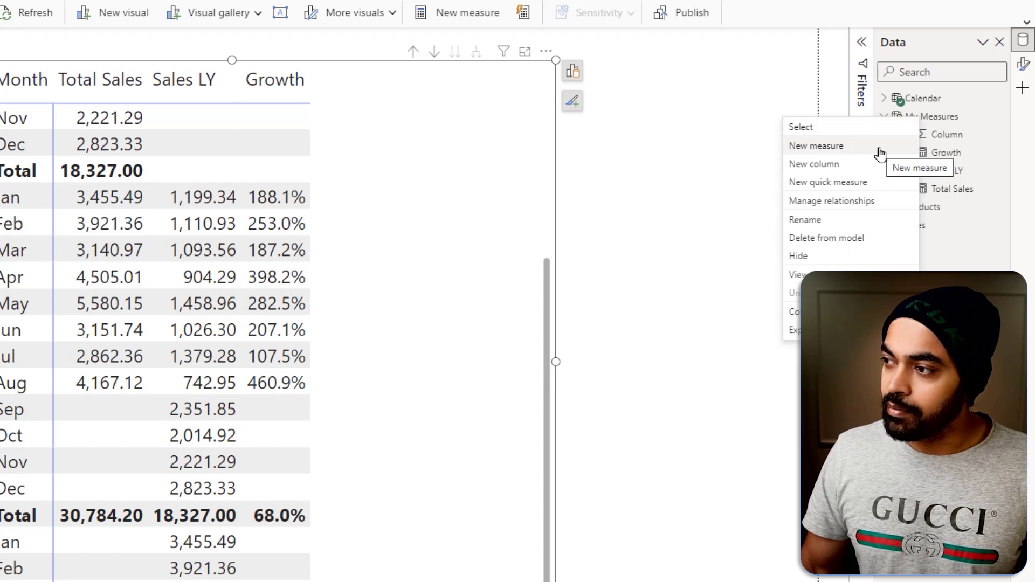
pyautogui.click(198, 124)
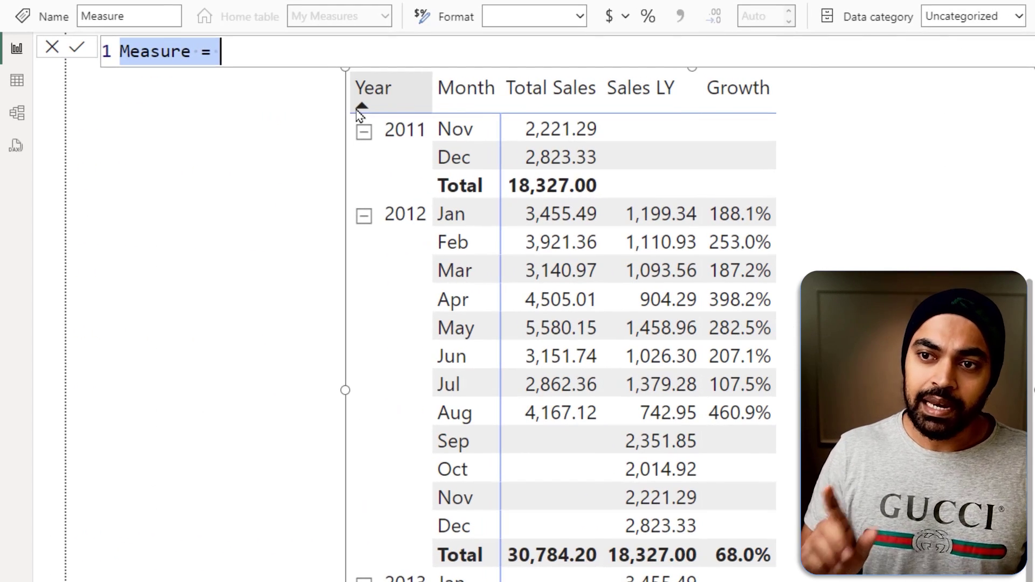
pyautogui.write('Sales LY Revised =')
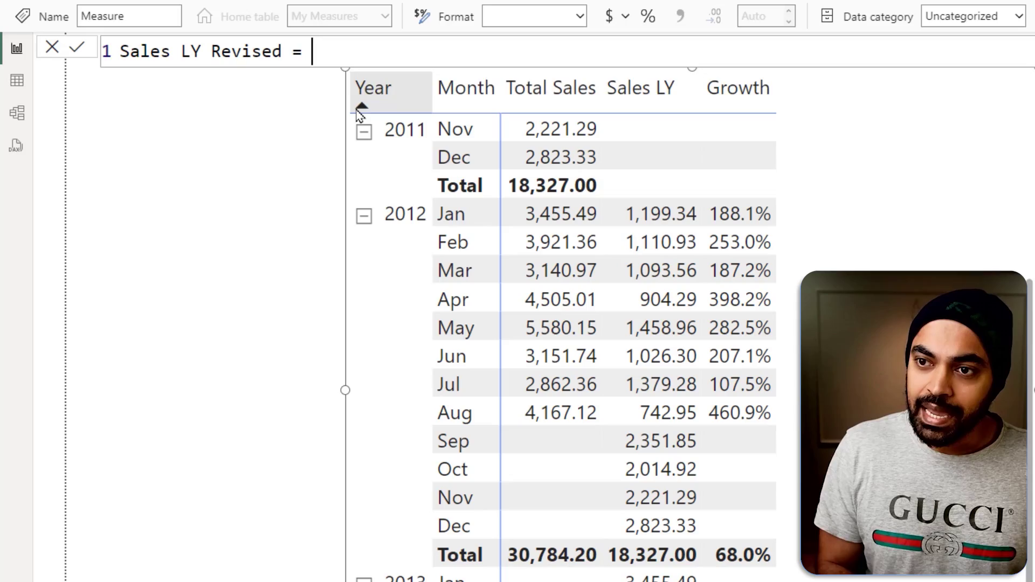
pyautogui.hotkey('shift', 'Return')
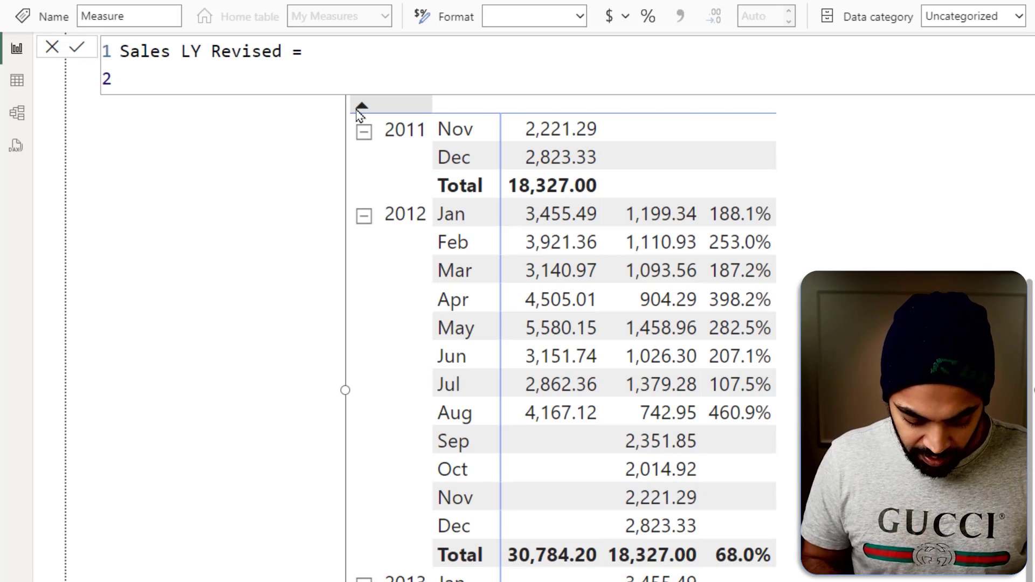
# Define a MaxDate variable in Sales LY Revised as MAX(Sales[Date])
pyautogui.write('VAR ')
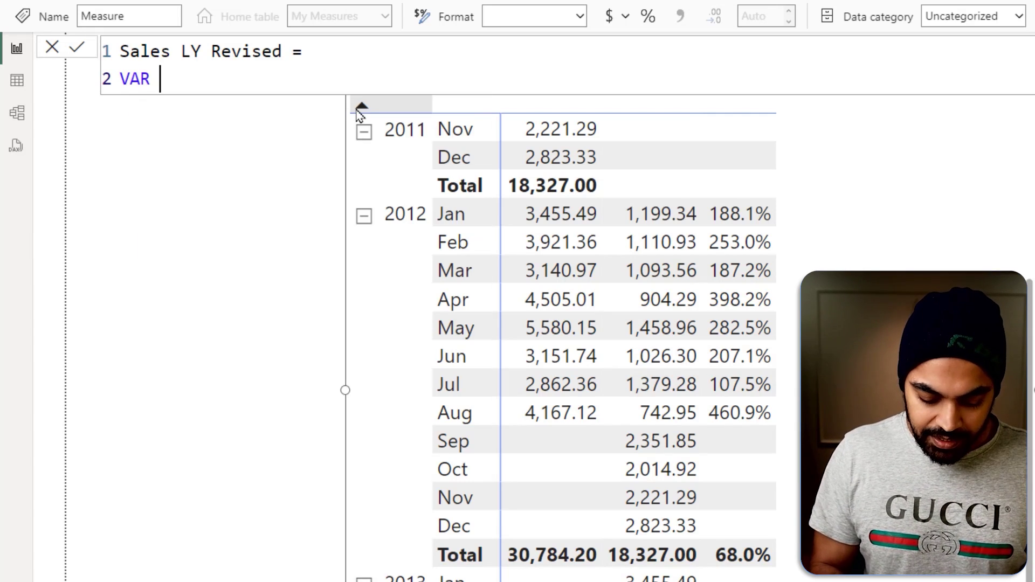
pyautogui.write('MaxDate =')
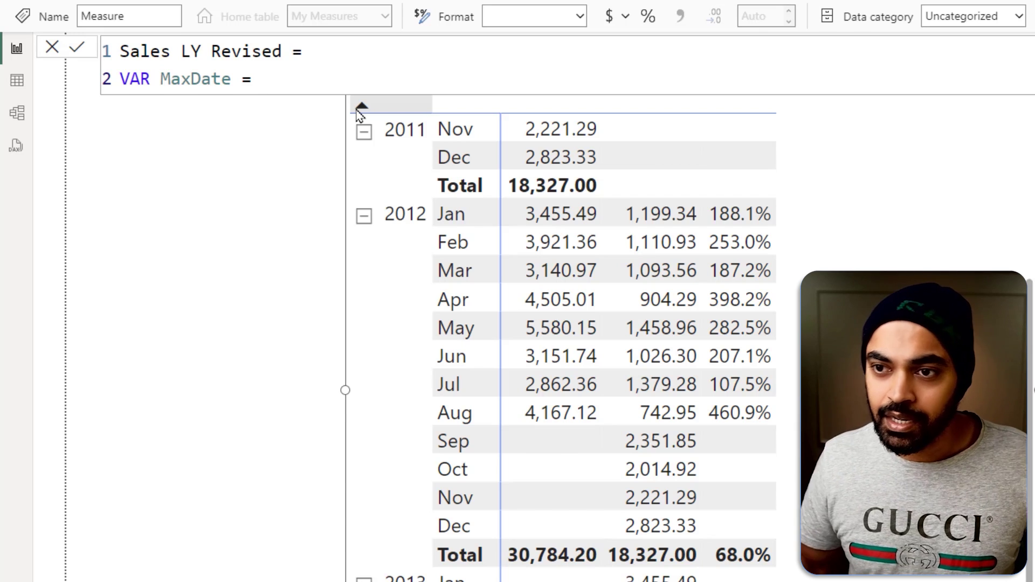
pyautogui.write('MAX(')
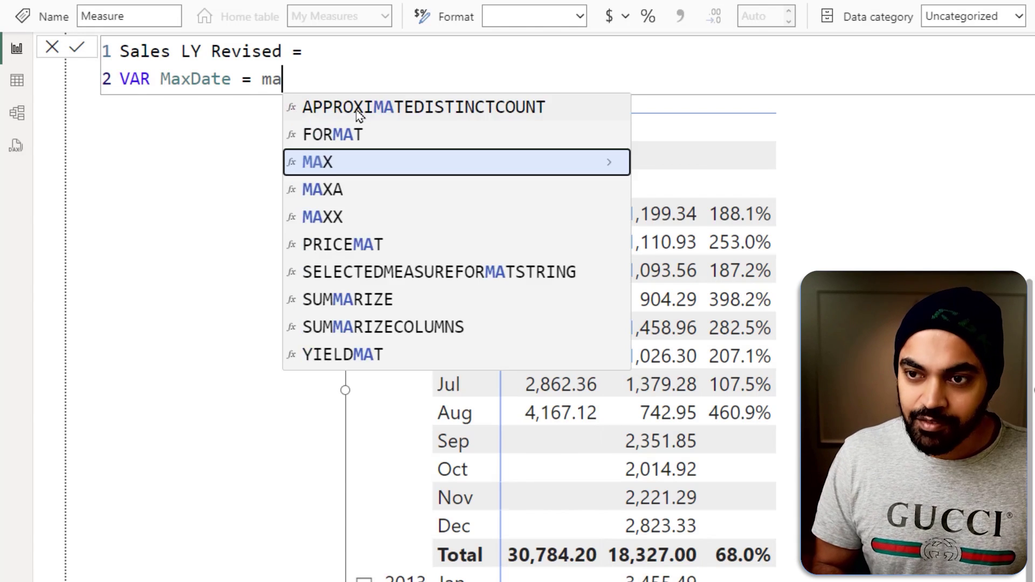
pyautogui.write('sal')
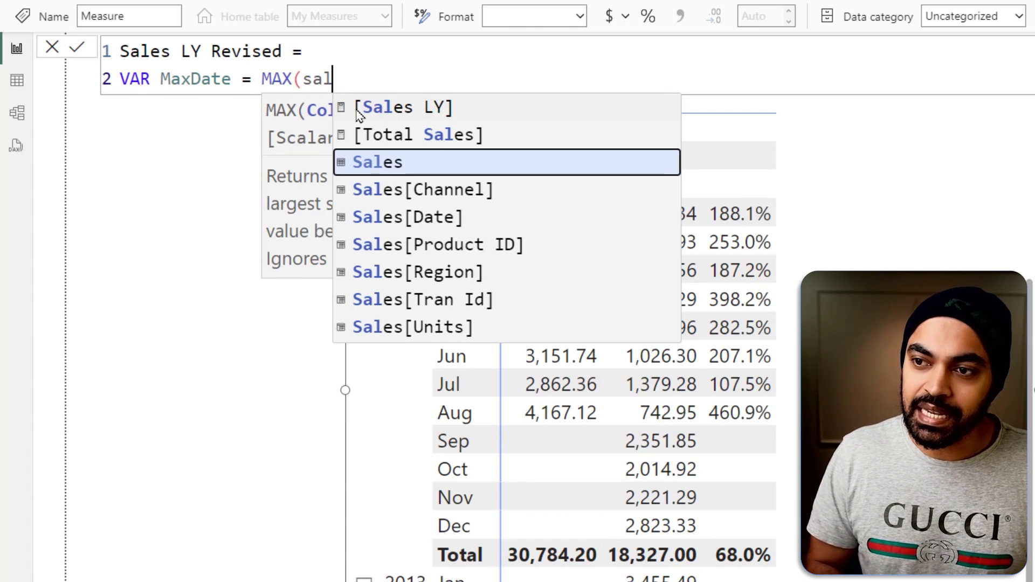
pyautogui.press('Tab')
pyautogui.write('[')
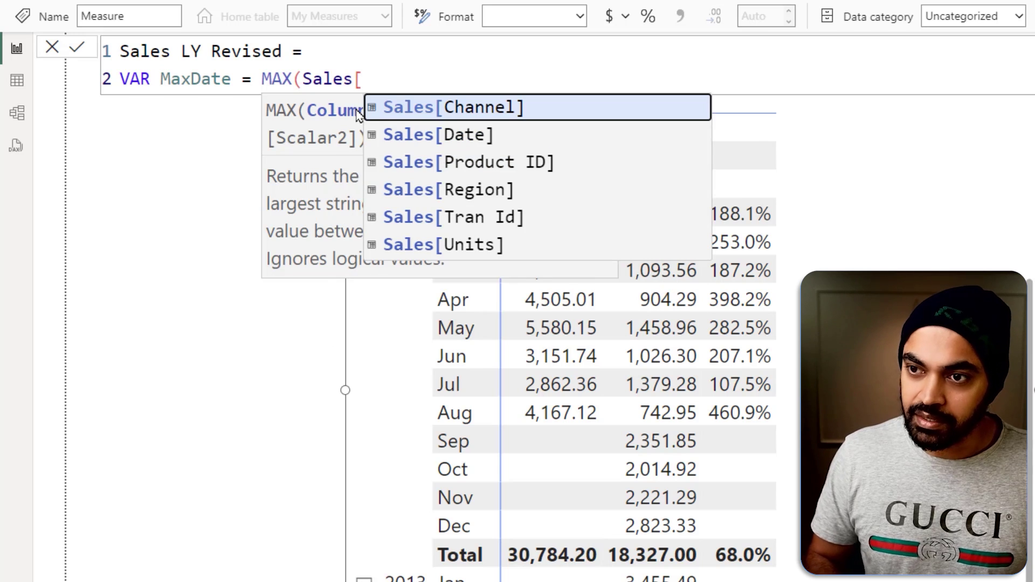
pyautogui.write('d')
pyautogui.press('Tab')
pyautogui.write(')')
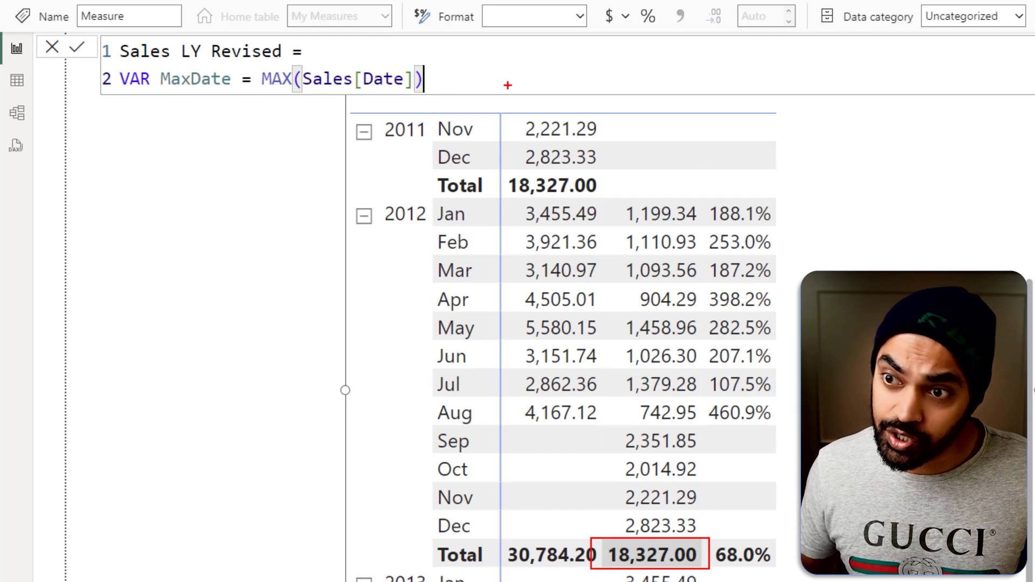
# Make Sales LY Revised return MaxDate, commit it and check its value in the matrix's 2012 total
pyautogui.hotkey('shift', 'Return')
pyautogui.write('RETURN')
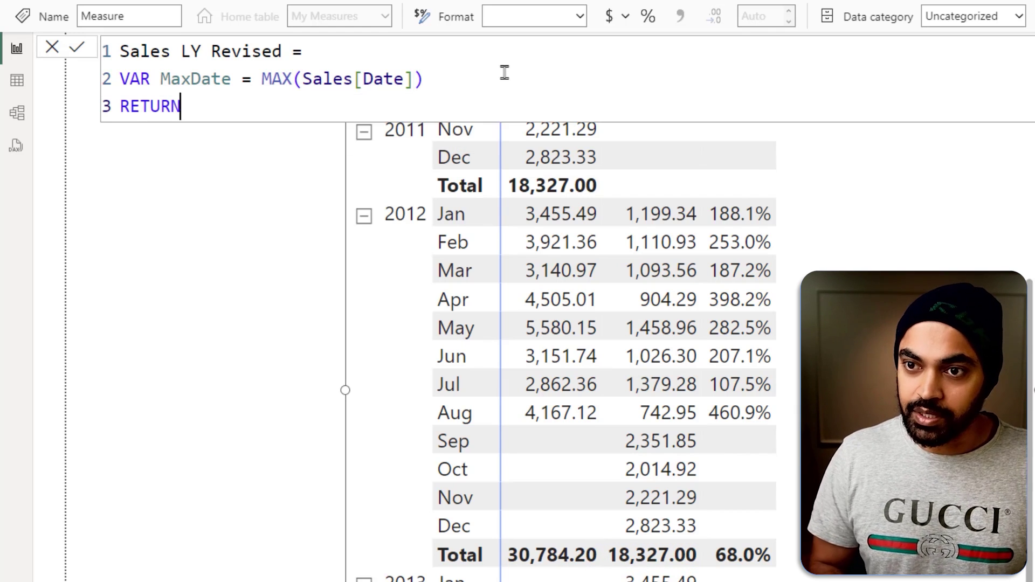
pyautogui.hotkey('shift', 'Return')
pyautogui.press('Tab')
pyautogui.write('max')
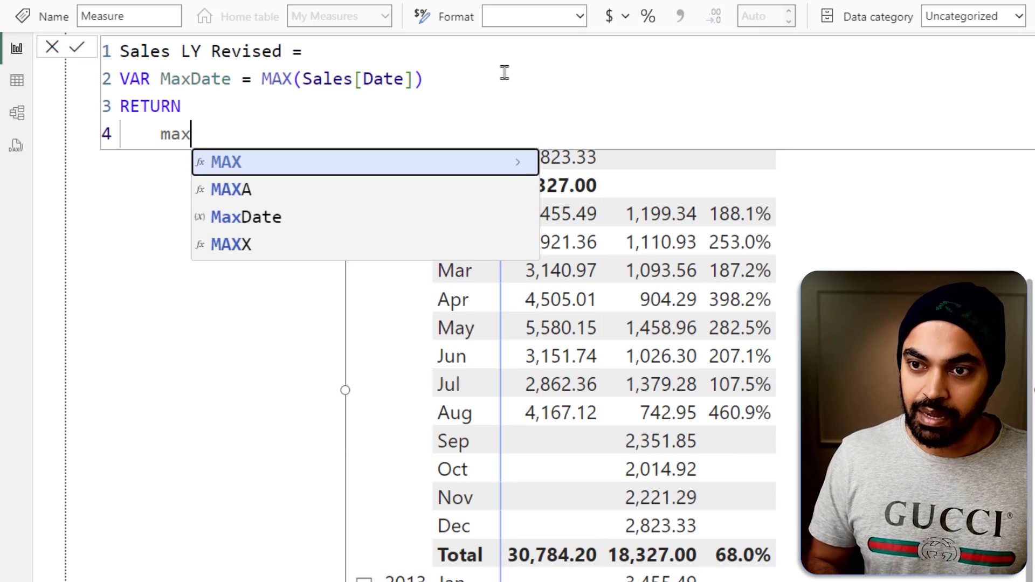
pyautogui.press('Down')
pyautogui.press('Down')
pyautogui.press('Tab')
pyautogui.press('Return')
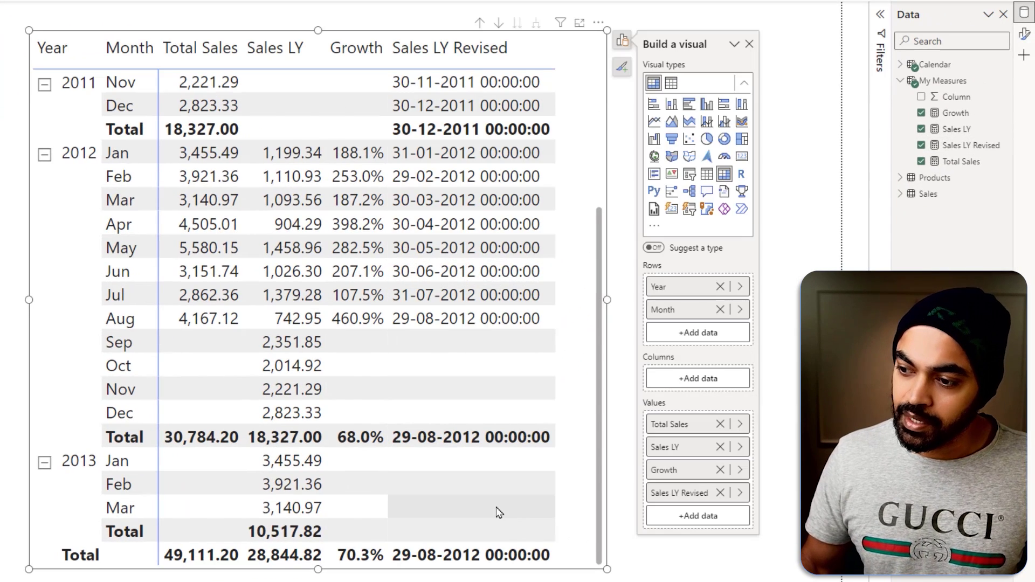
pyautogui.moveTo(379, 419)
pyautogui.mouseDown()
pyautogui.moveTo(495, 454)
pyautogui.moveTo(478, 407)
pyautogui.mouseUp()
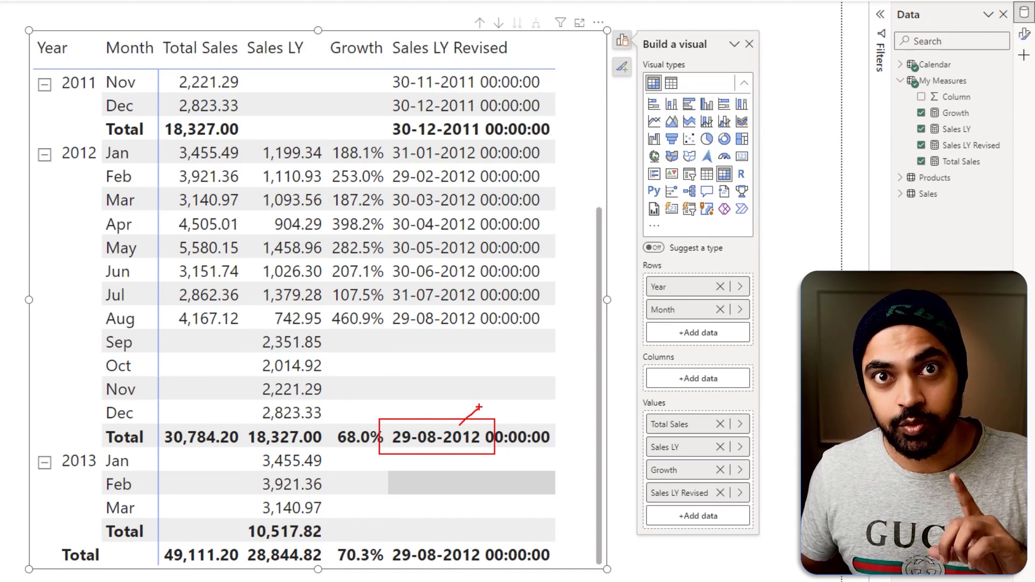
pyautogui.press('Escape')
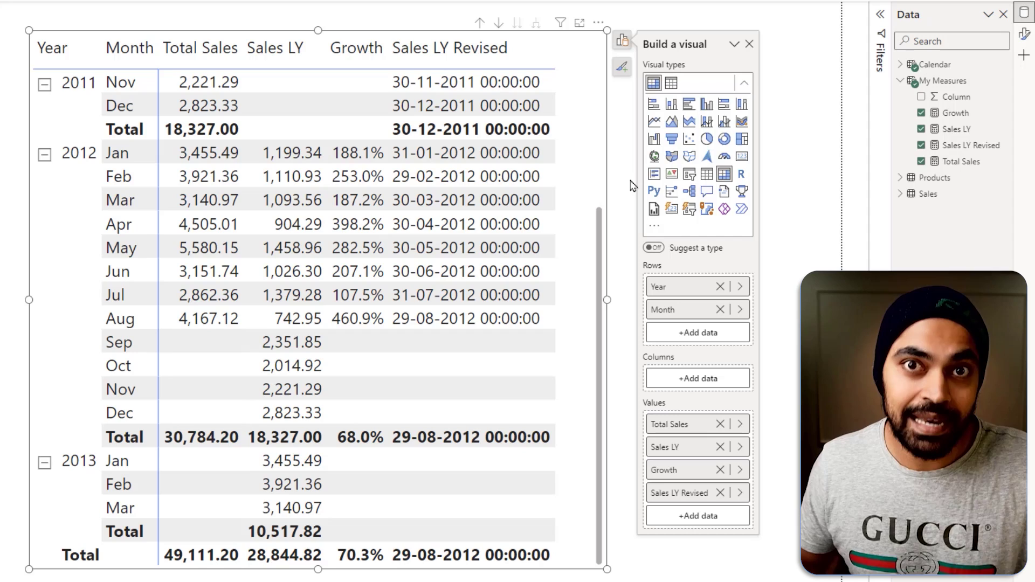
# Change MaxDate in Sales LY Revised to EOMONTH(MAX(Sales[Date]), -12), commit it and check the 2012 total
pyautogui.click(965, 145)
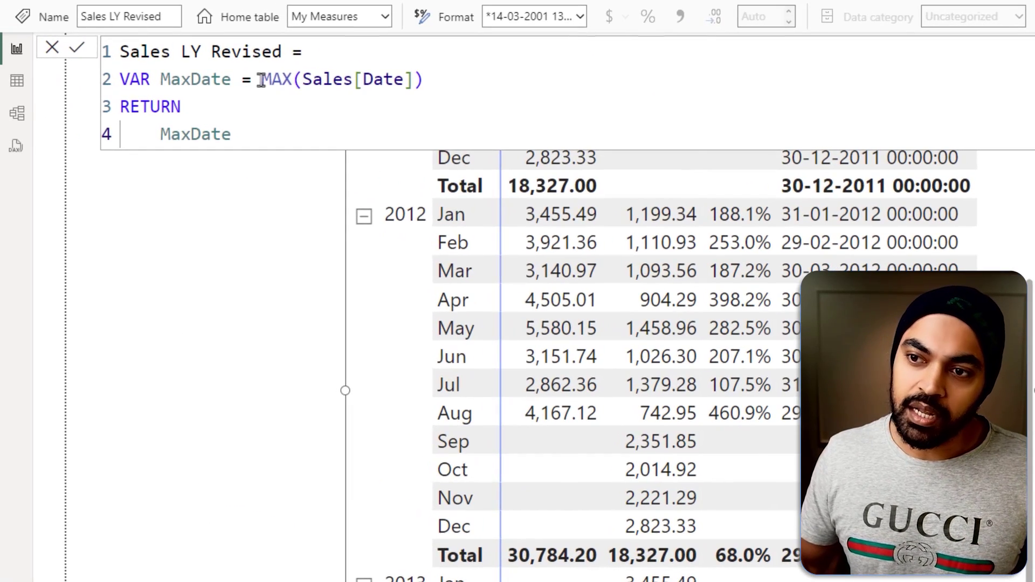
pyautogui.click(111, 60)
pyautogui.write('eo')
pyautogui.press('Tab')
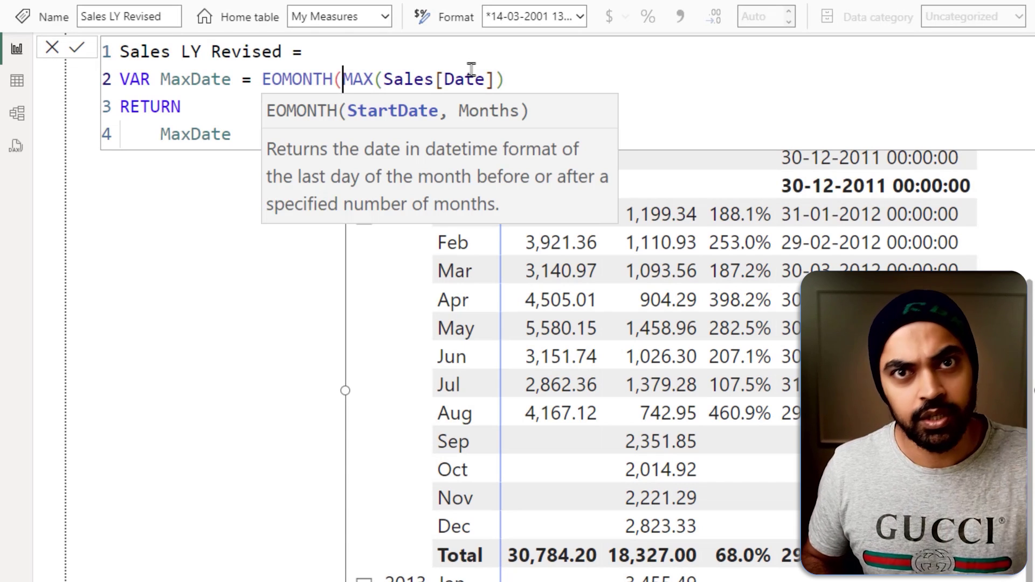
pyautogui.press('End')
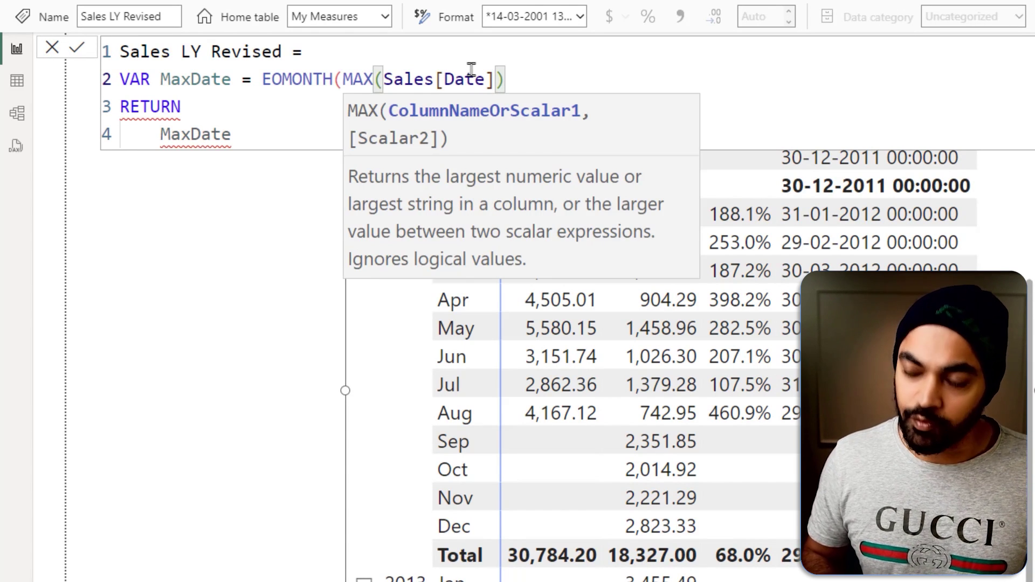
pyautogui.write('), -12)')
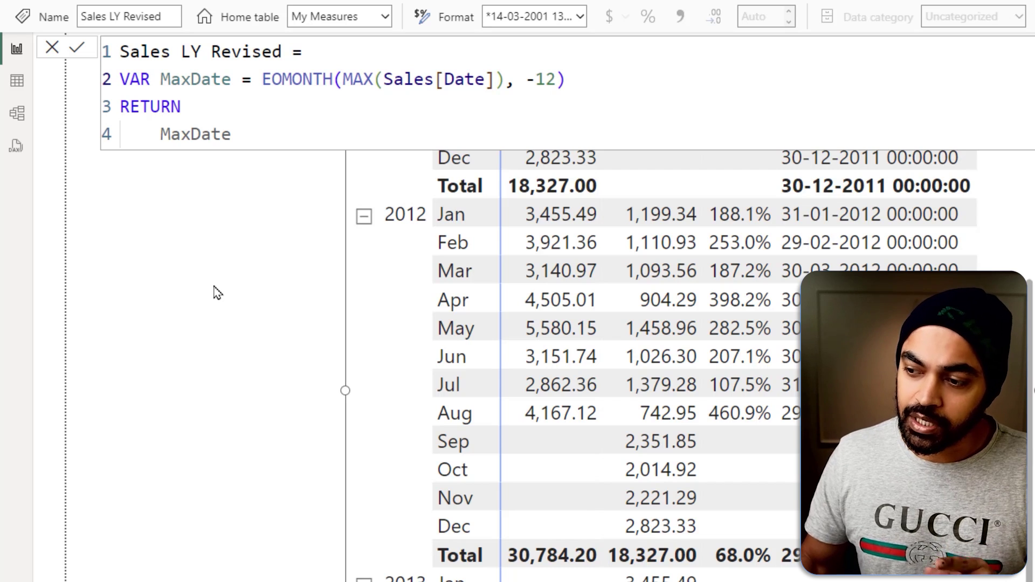
pyautogui.press('Return')
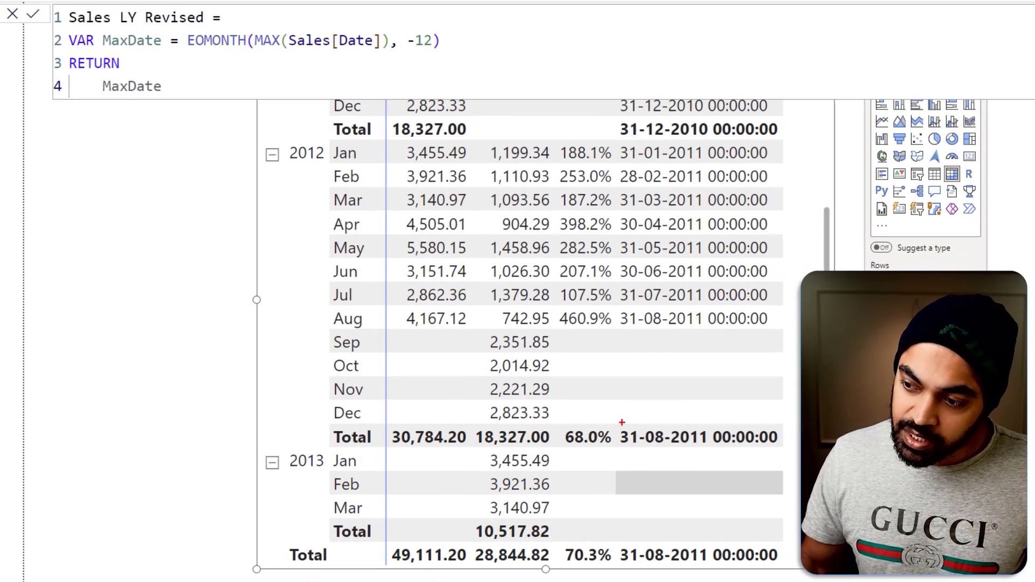
pyautogui.moveTo(622, 423); pyautogui.dragTo(715, 449)
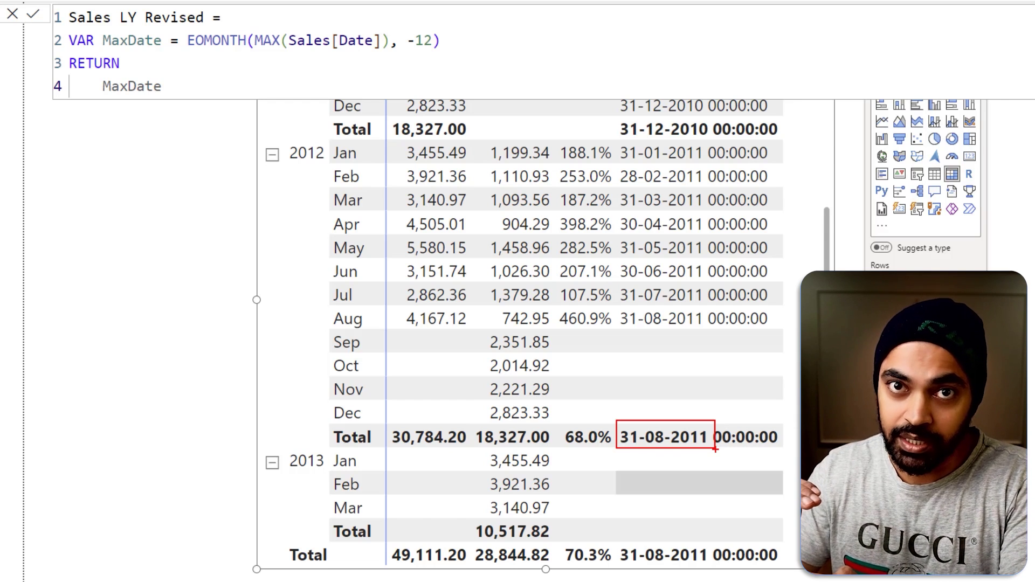
pyautogui.press('Escape')
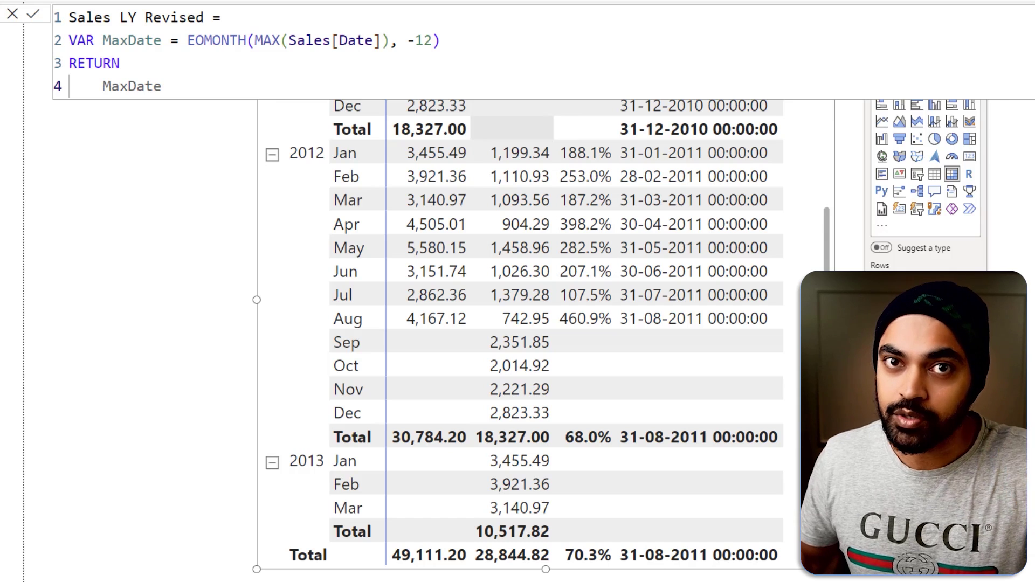
# Add a MinDate variable below MaxDate in Sales LY Revised, defined as MIN('Calendar'[Date])
pyautogui.click(529, 44)
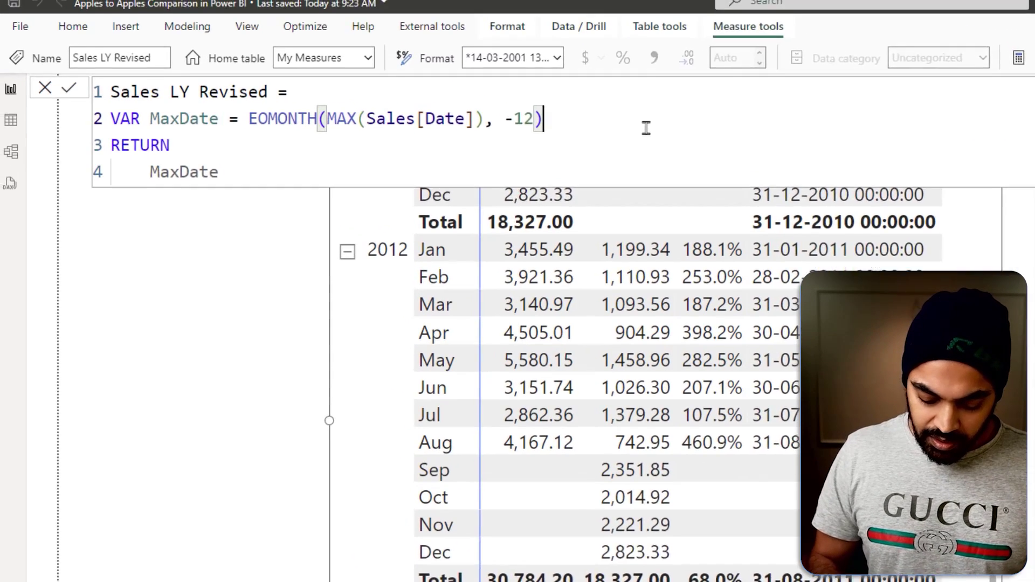
pyautogui.press('Return')
pyautogui.write('V')
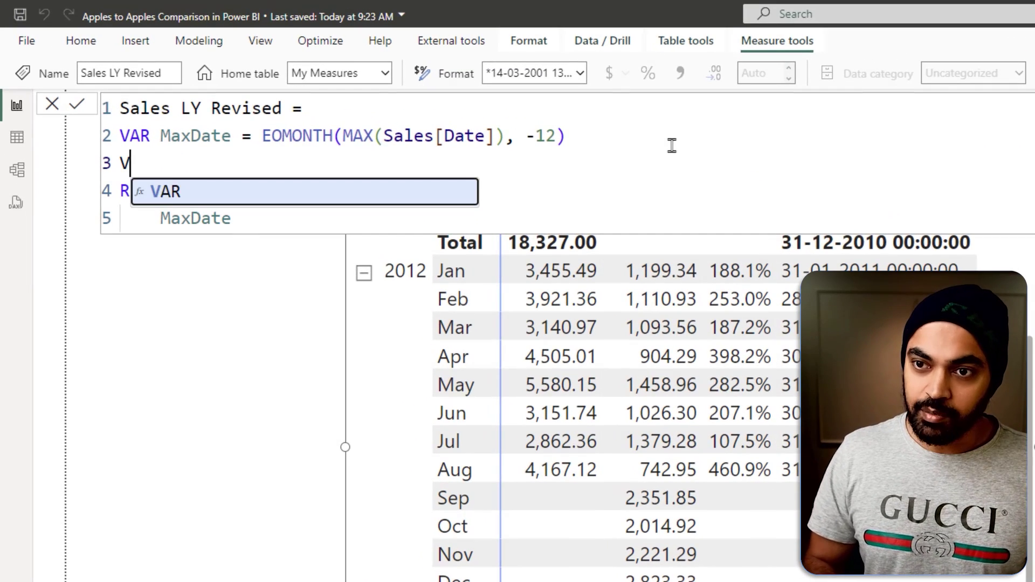
pyautogui.write('AR Min')
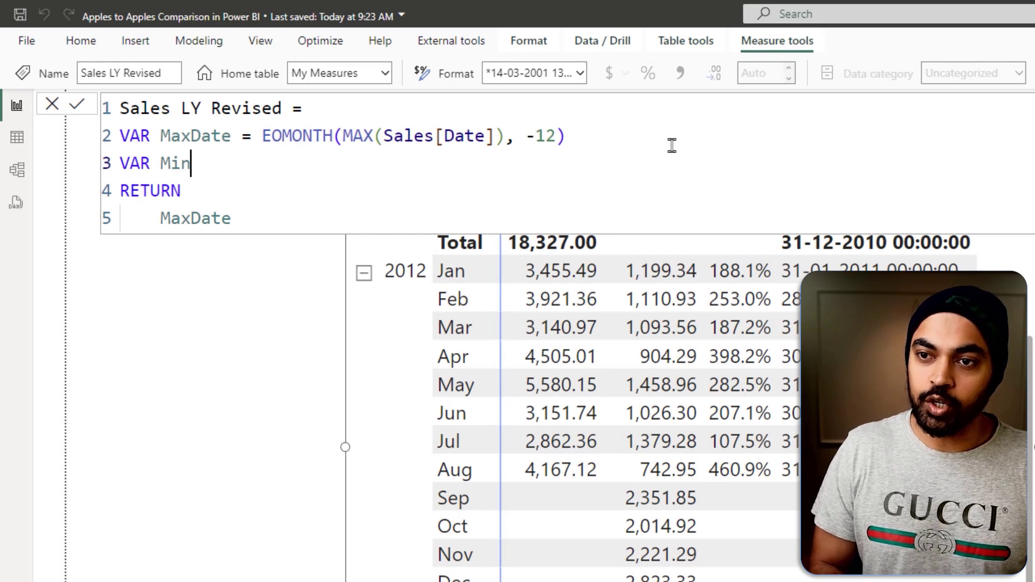
pyautogui.write('Date =')
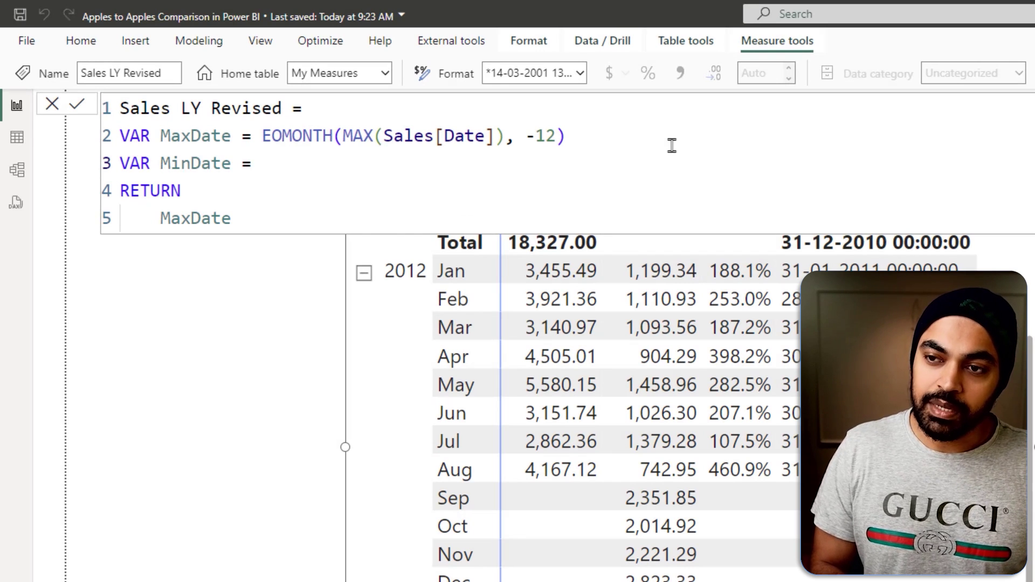
pyautogui.write(' min(cal')
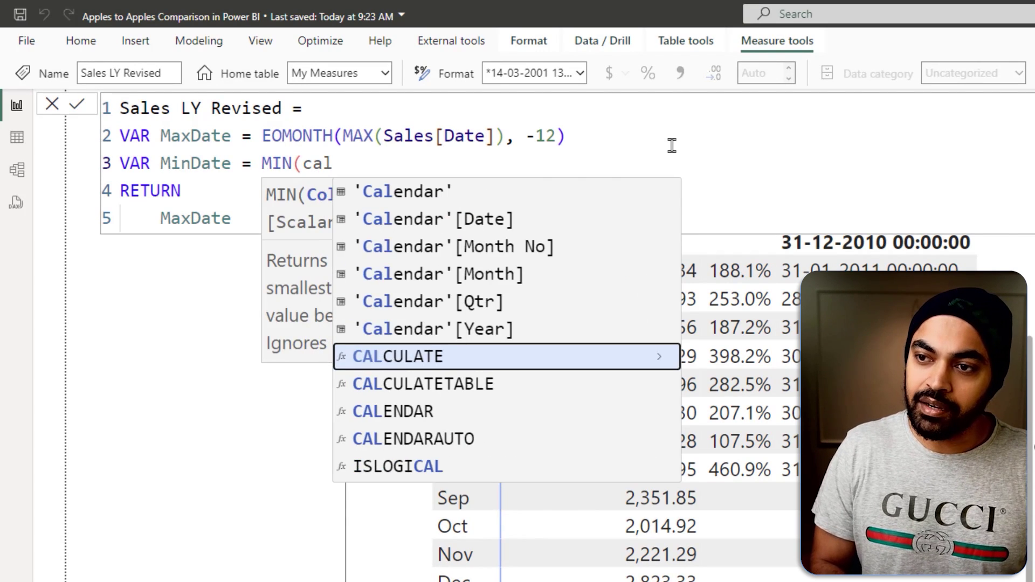
pyautogui.press('Up')
pyautogui.press('Up')
pyautogui.press('Up')
pyautogui.press('Up')
pyautogui.press('Up')
pyautogui.press('Tab')
pyautogui.write(')')
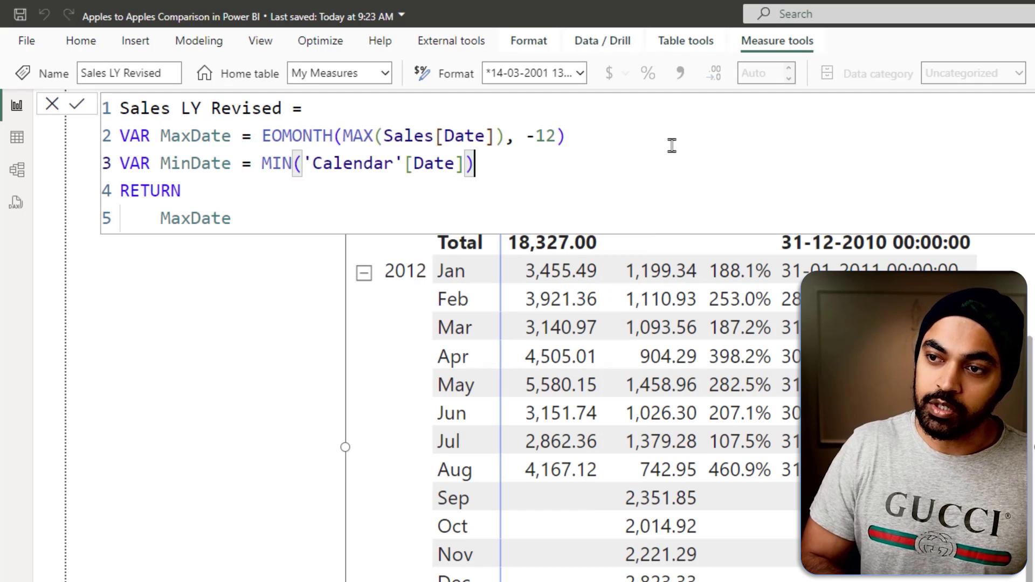
# Wrap the MinDate expression in EDATE with an offset of -12 months
pyautogui.hotkey('ctrl', 'Left')
pyautogui.hotkey('ctrl', 'Left')
pyautogui.hotkey('ctrl', 'Left')
pyautogui.hotkey('ctrl', 'Left')
pyautogui.hotkey('ctrl', 'Left')
pyautogui.hotkey('ctrl', 'Left')
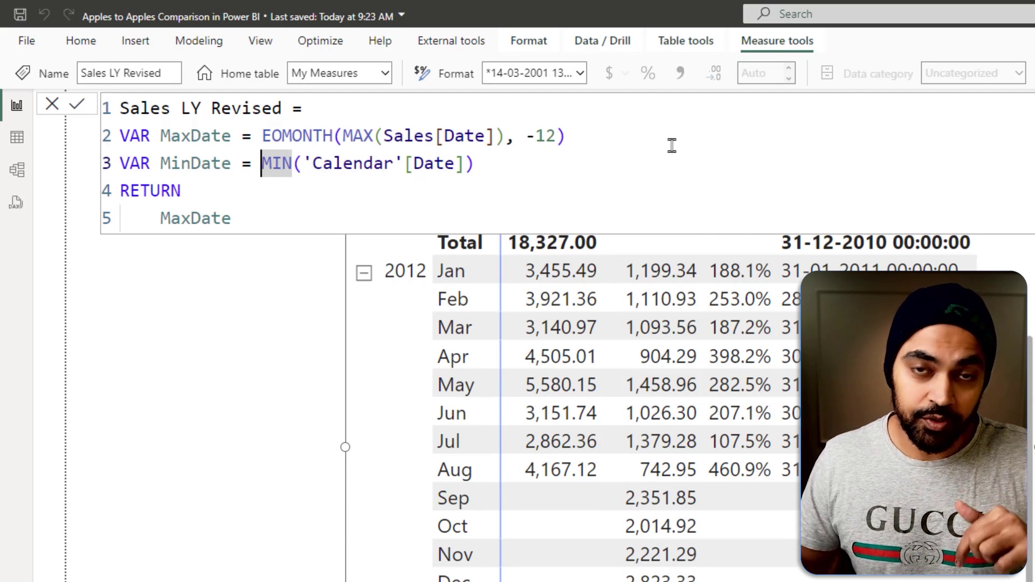
pyautogui.write('ed')
pyautogui.press('Tab')
pyautogui.hotkey('ctrl', 'Right')
pyautogui.hotkey('ctrl', 'Right')
pyautogui.hotkey('ctrl', 'Right')
pyautogui.hotkey('ctrl', 'Right')
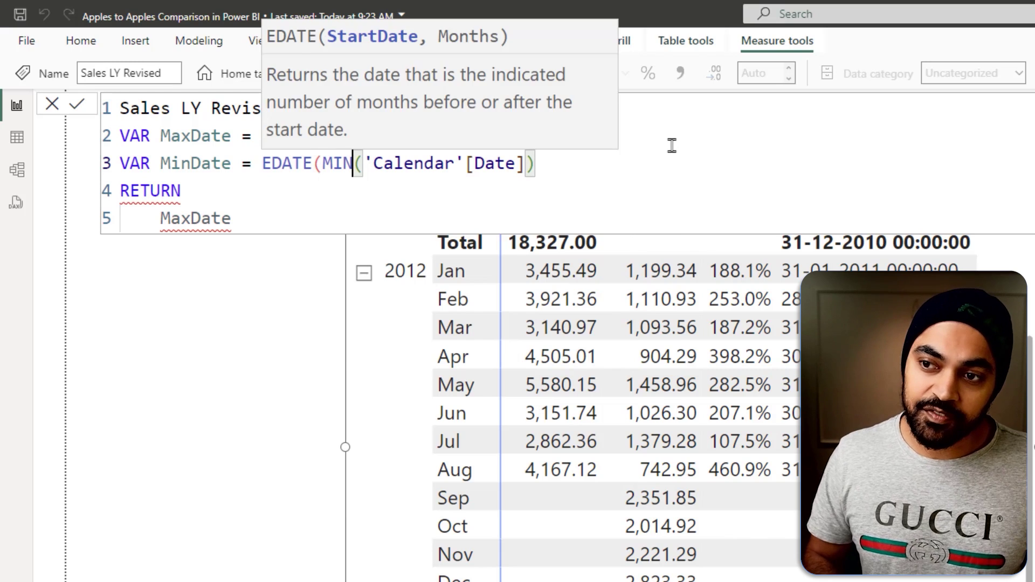
pyautogui.write(', -12)')
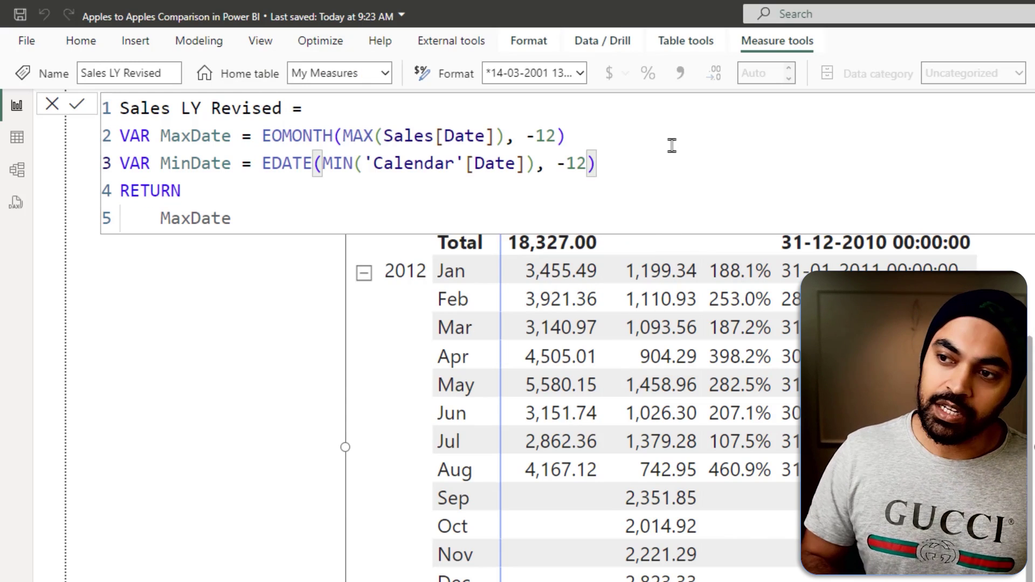
# Make Sales LY Revised return MinDate, commit it and check its value in the matrix's 2012 total
pyautogui.press('Down')
pyautogui.press('Down')
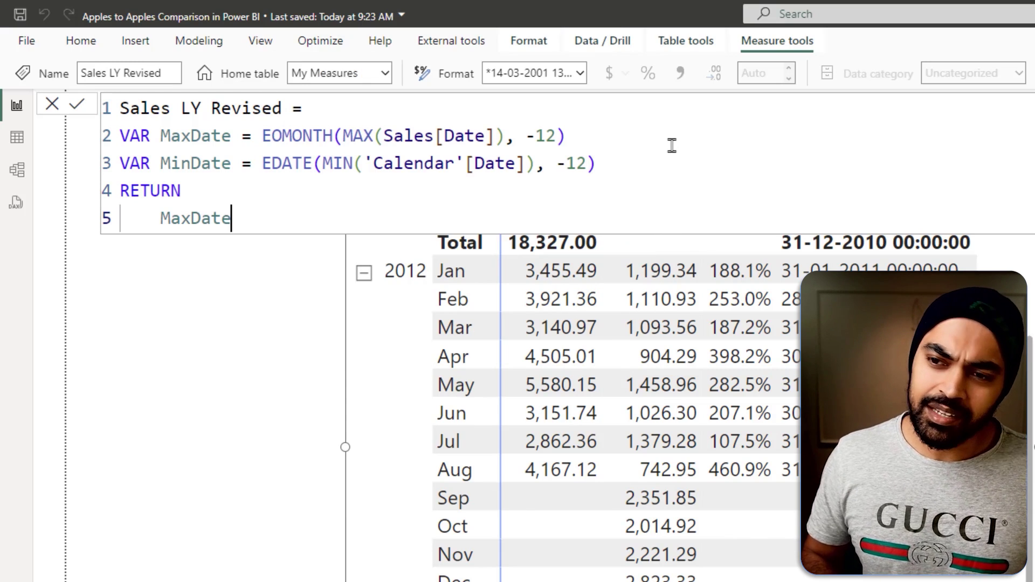
pyautogui.hotkey('ctrl', 'shift', 'Left')
pyautogui.write('min')
pyautogui.press('Down')
pyautogui.press('Down')
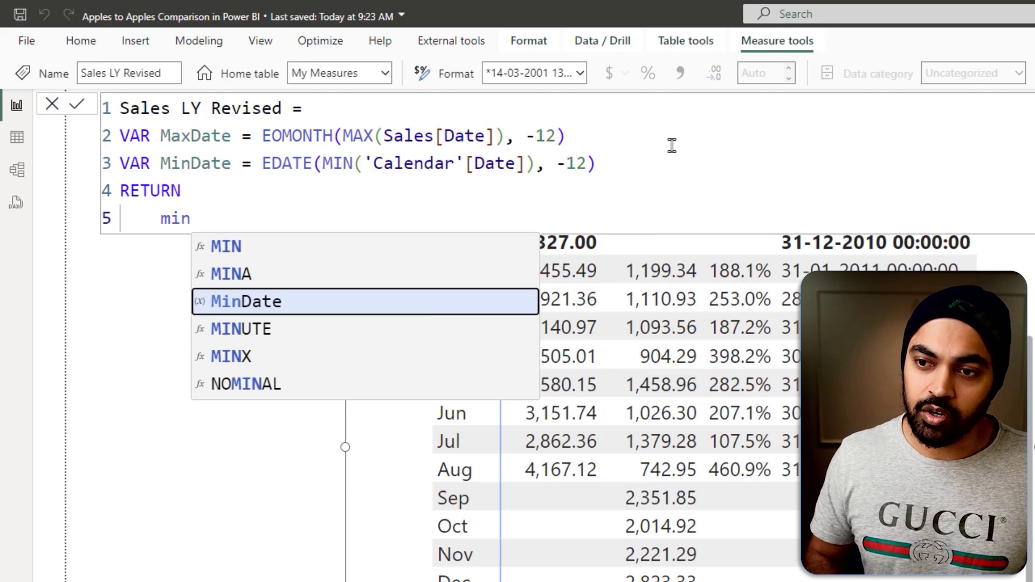
pyautogui.press('Tab')
pyautogui.press('Return')
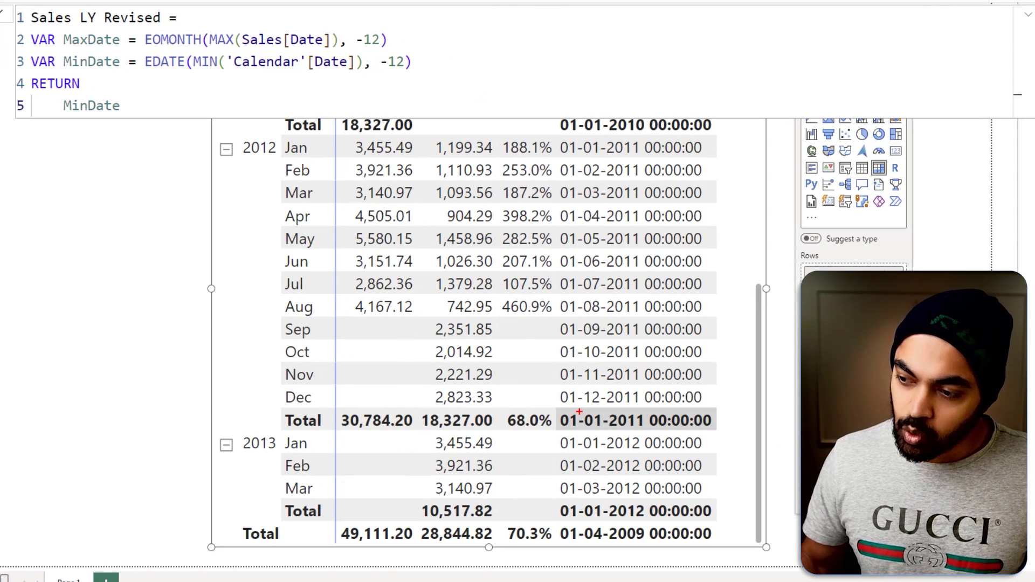
pyautogui.moveTo(552, 409); pyautogui.dragTo(656, 431)
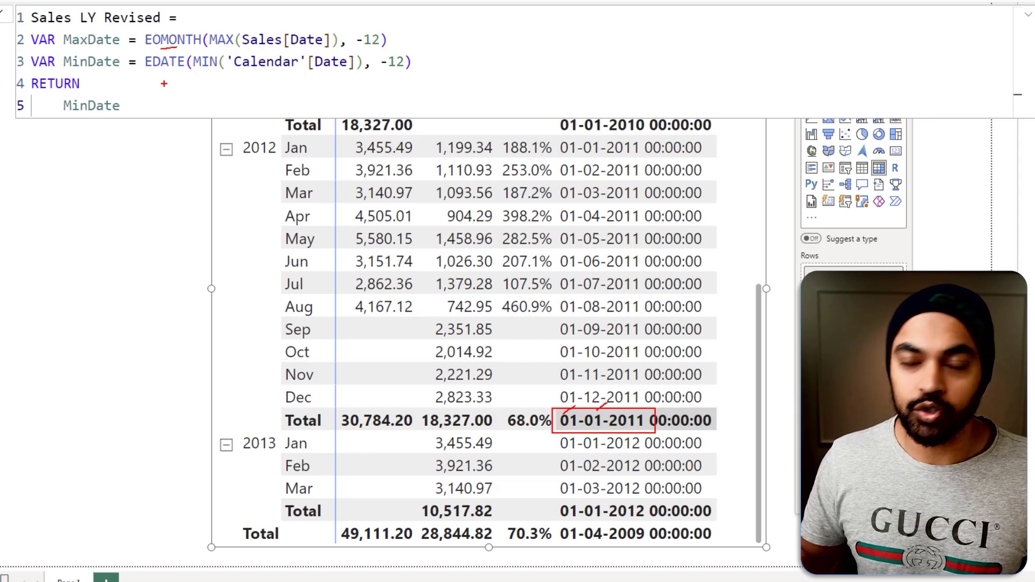
pyautogui.press('Escape')
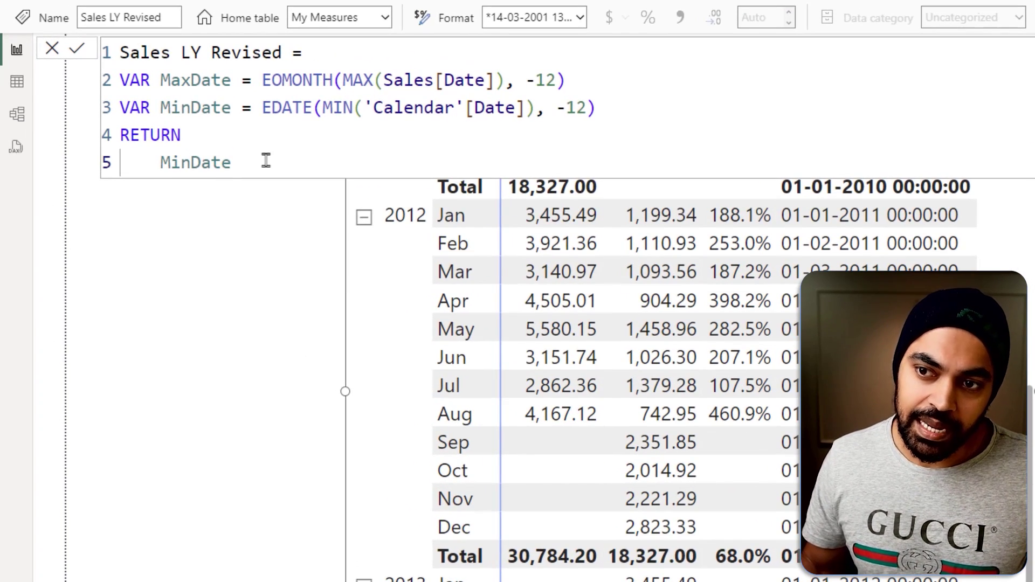
# Add an LYDates variable below MinDate in Sales LY Revised and begin its expression with DATESBETWEEN
pyautogui.click(620, 107)
pyautogui.hotkey('shift', 'Return')
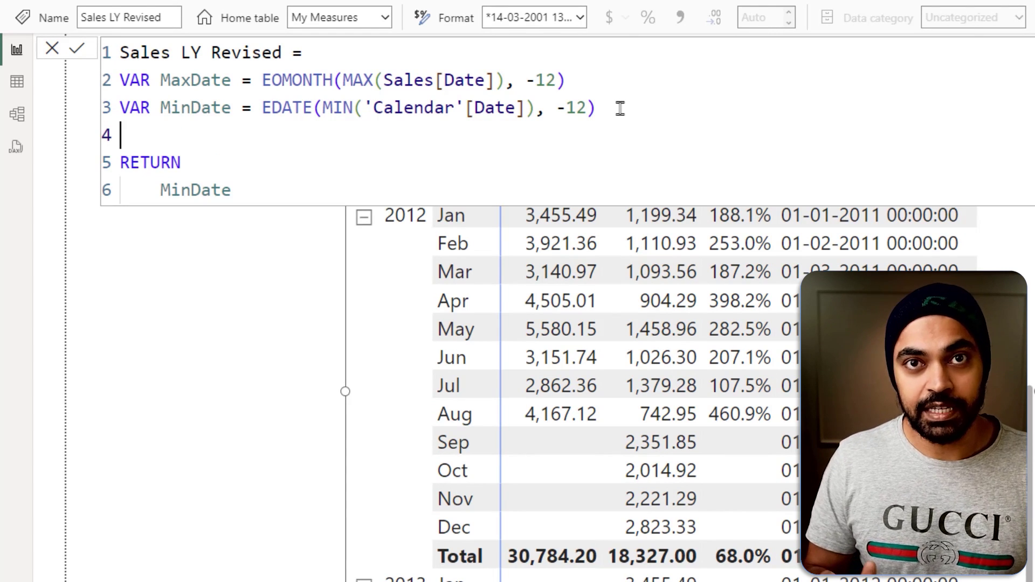
pyautogui.write('VAR ')
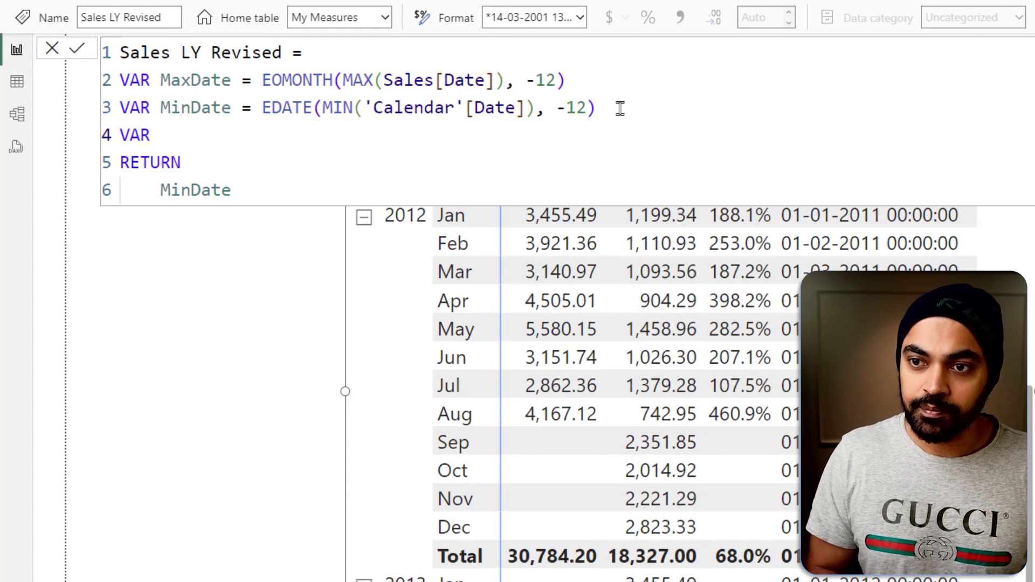
pyautogui.write('LYDates =')
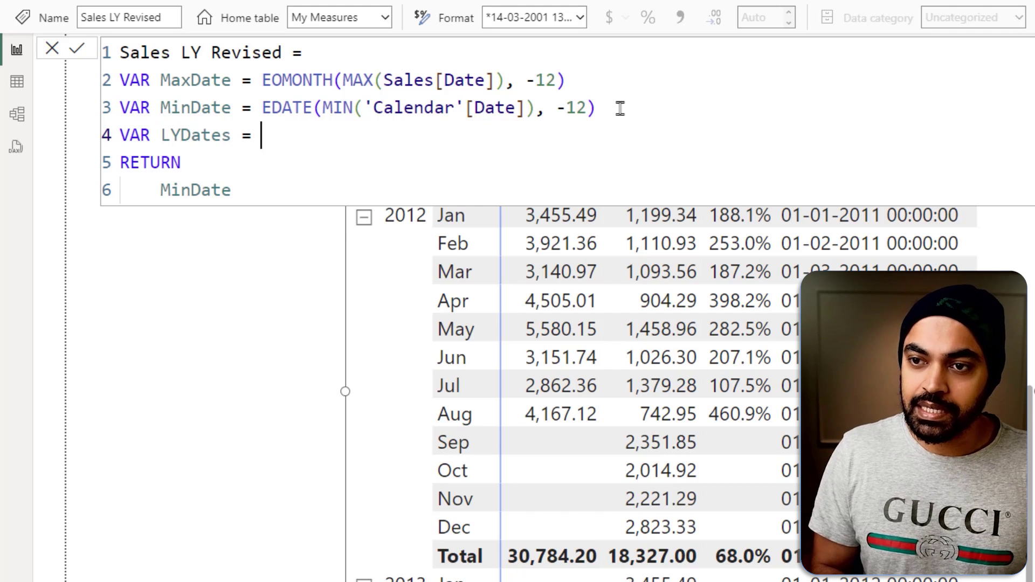
pyautogui.hotkey('shift', 'Return')
pyautogui.press('Tab')
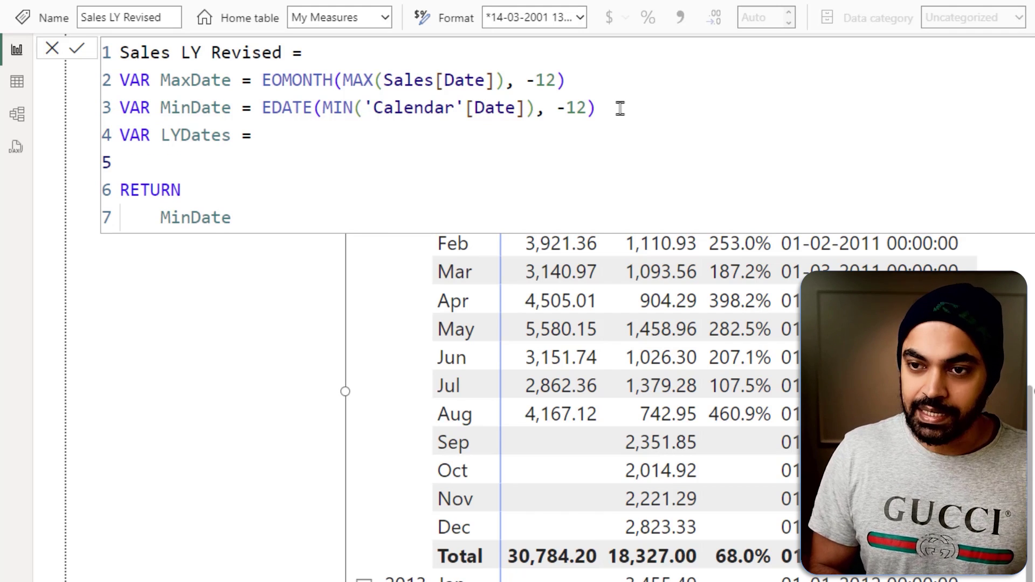
pyautogui.write('dates')
pyautogui.press('Tab')
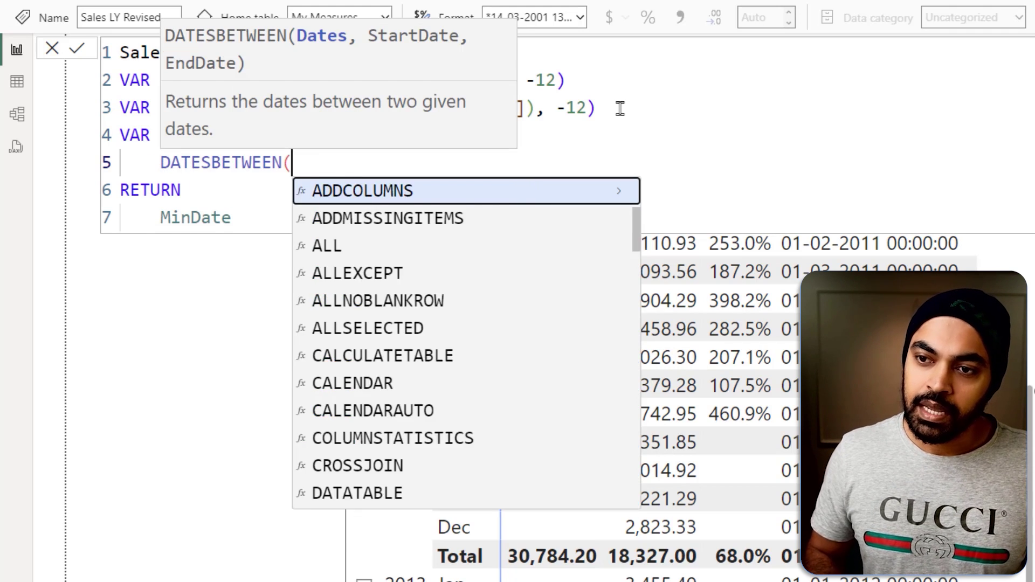
# Supply 'Calendar'[Date] as the dates column of DATESBETWEEN, on its own line
pyautogui.hotkey('shift', 'Return')
pyautogui.press('Tab')
pyautogui.write('cal')
pyautogui.press('Up')
pyautogui.press('Up')
pyautogui.press('Up')
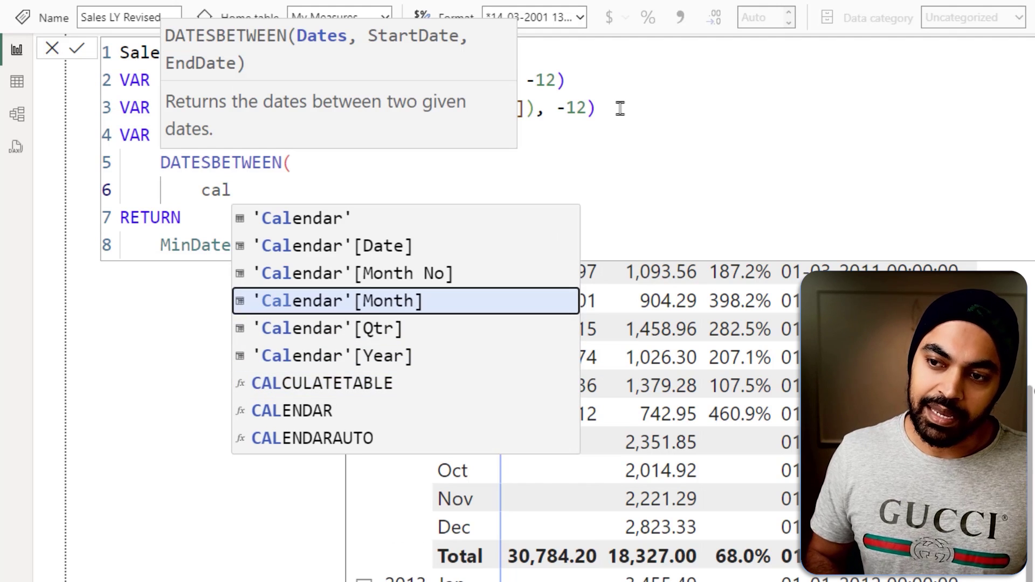
pyautogui.press('Up')
pyautogui.press('Up')
pyautogui.press('Tab')
pyautogui.write(',')
pyautogui.hotkey('shift', 'Return')
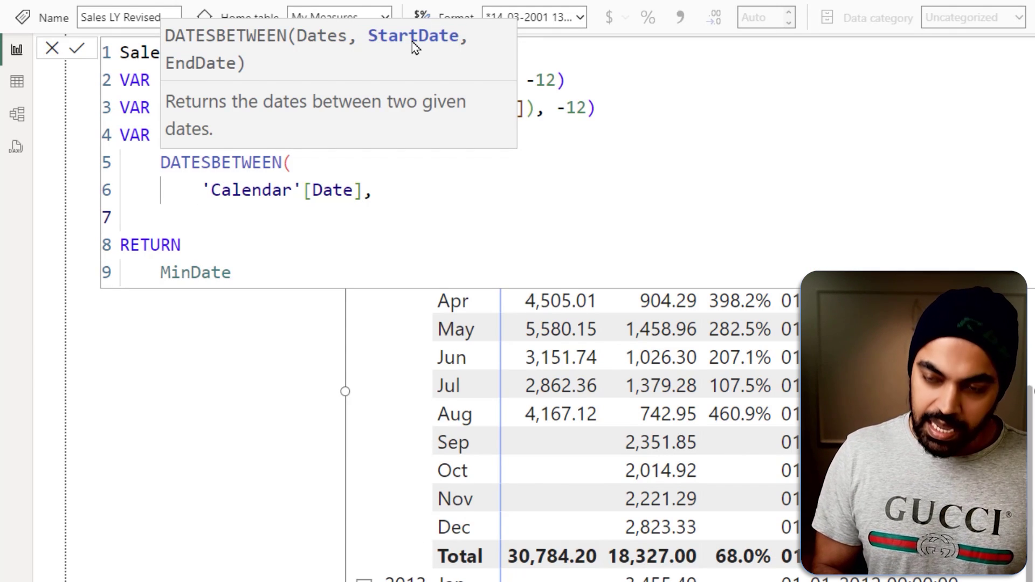
# Set MinDate as the start date and MaxDate as the end date of DATESBETWEEN, and close the function
pyautogui.write('min')
pyautogui.press('Down')
pyautogui.press('Down')
pyautogui.press('Down')
pyautogui.press('Up')
pyautogui.press('Tab')
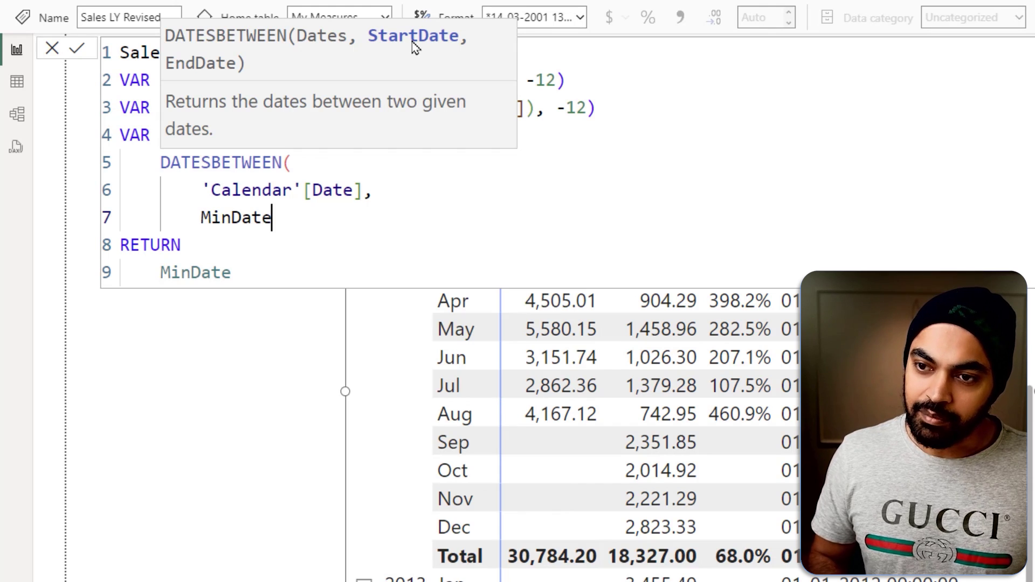
pyautogui.write(',')
pyautogui.hotkey('shift', 'Return')
pyautogui.write('max')
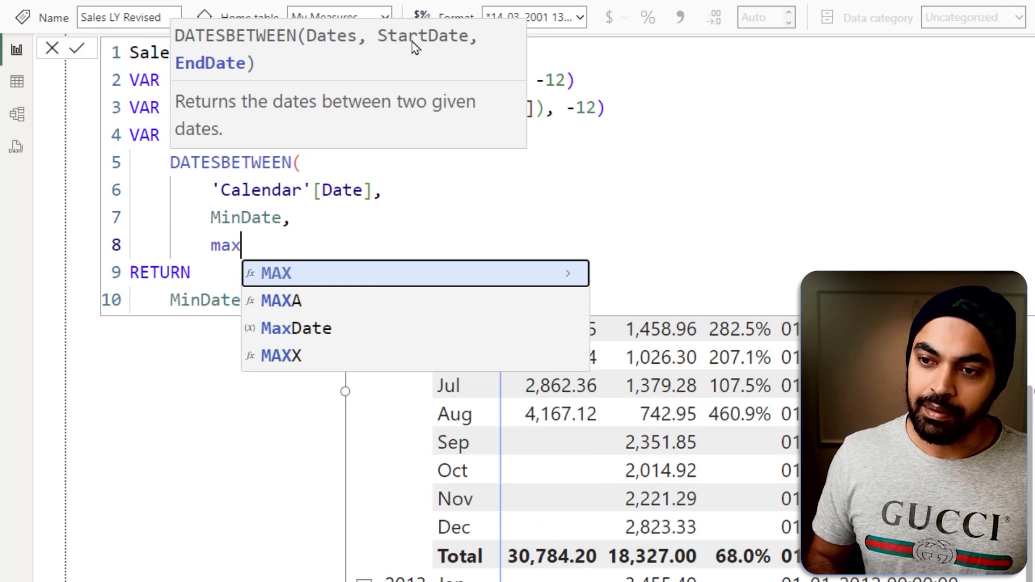
pyautogui.press('Down')
pyautogui.press('Down')
pyautogui.press('Tab')
pyautogui.hotkey('shift', 'Return')
pyautogui.write(')')
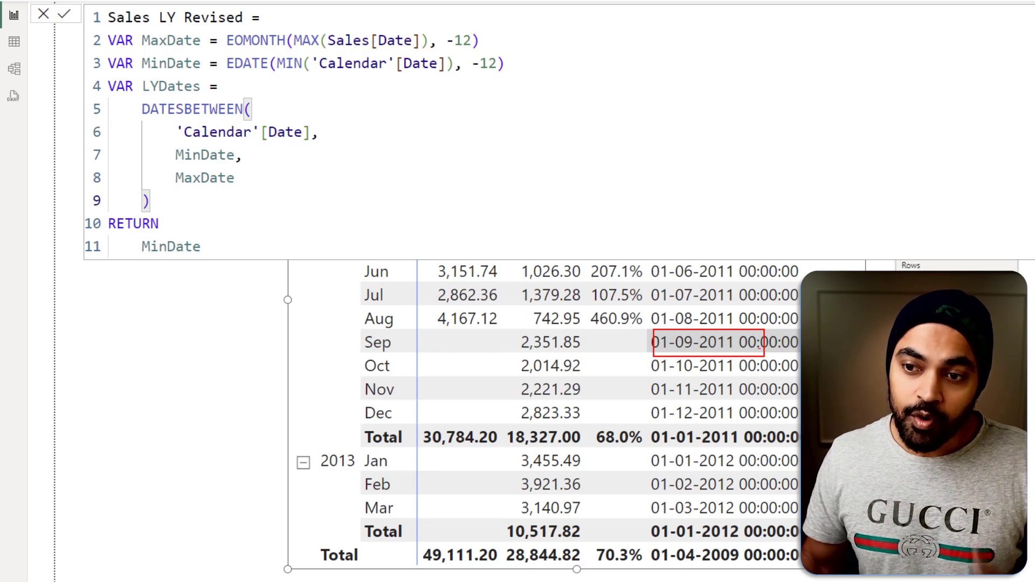
# Replace the returned MinDate with a CALCULATE function whose expression is [Total Sales]
pyautogui.click(203, 246)
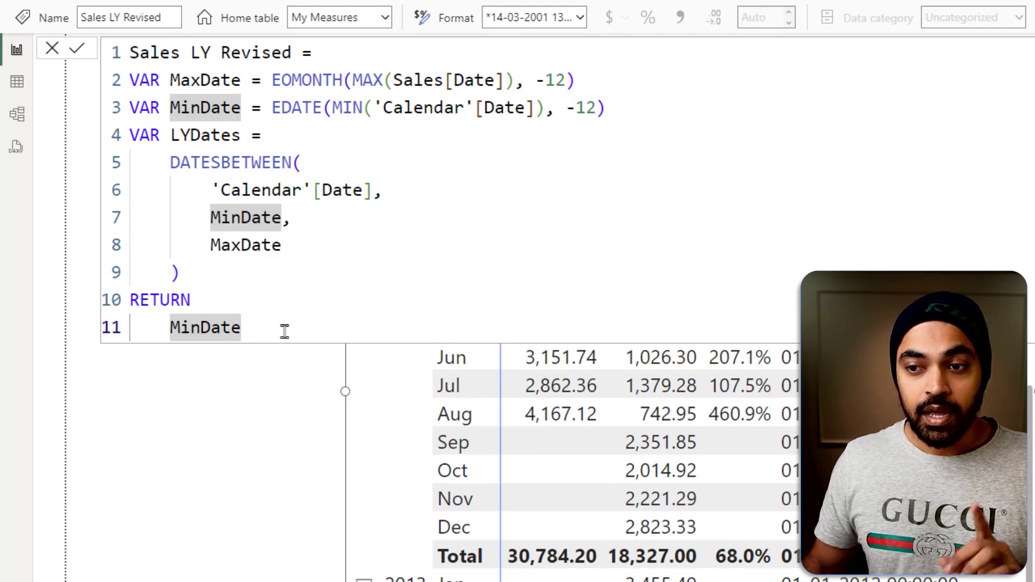
pyautogui.hotkey('shift', 'Left')
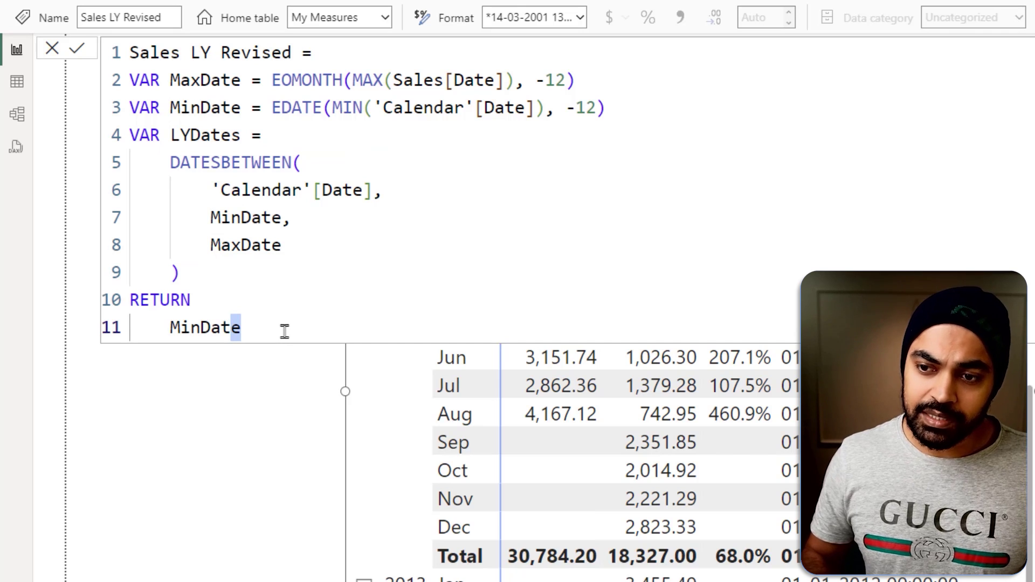
pyautogui.hotkey('ctrl', 'shift', 'Left')
pyautogui.write('ca')
pyautogui.press('Tab')
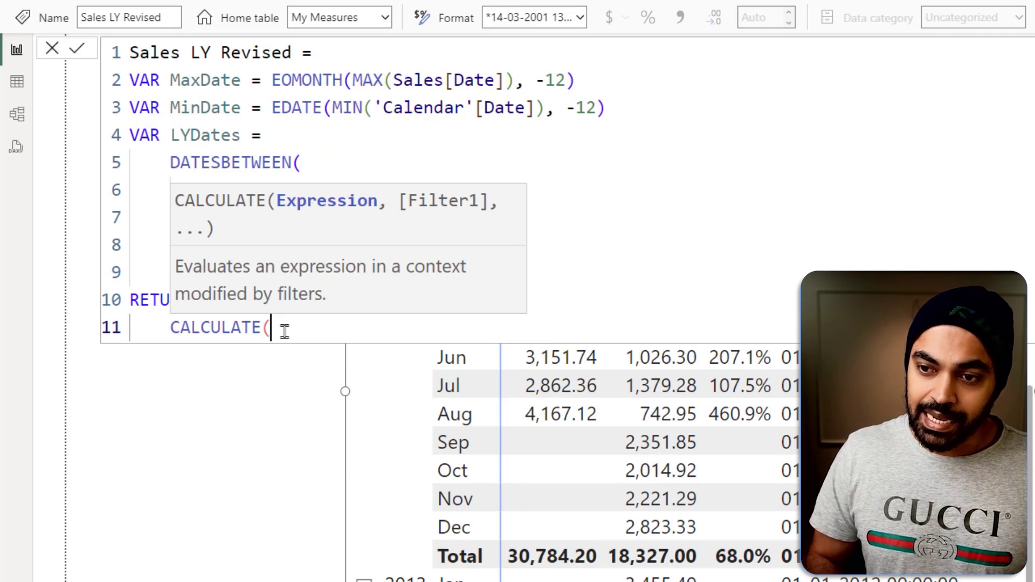
pyautogui.hotkey('shift', 'Return')
pyautogui.write('tot')
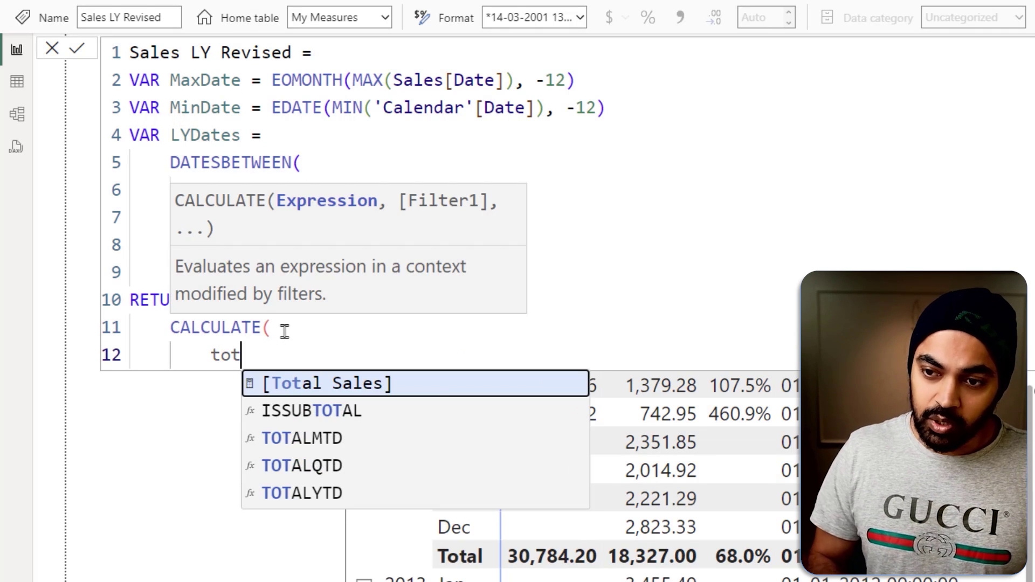
pyautogui.press('Tab')
pyautogui.write(',')
pyautogui.hotkey('shift', 'Return')
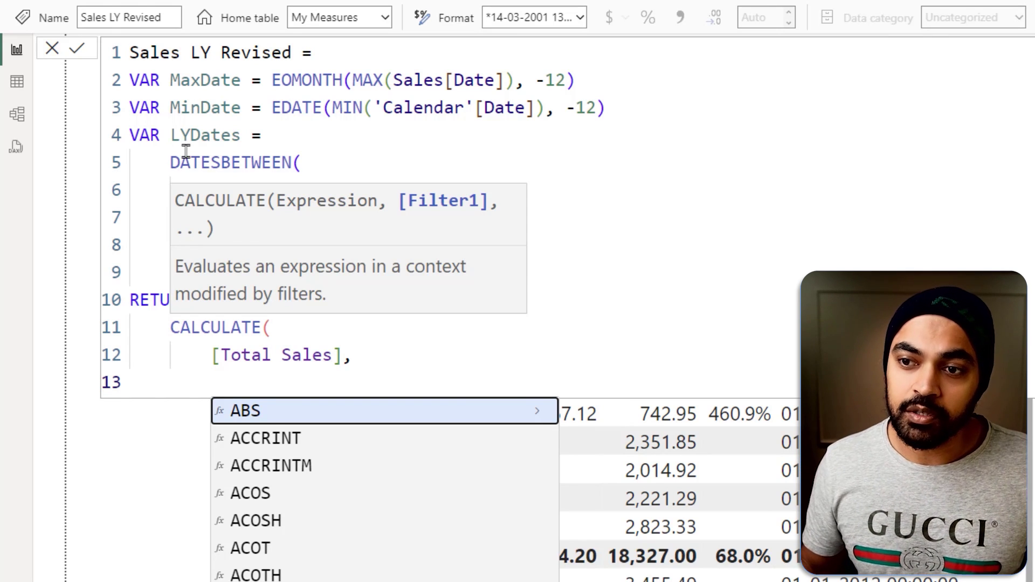
# Add LYDates as the CALCULATE filter, close the function, commit the measure and check the 2012 total of Sales LY Revised
pyautogui.moveTo(171, 162); pyautogui.dragTo(193, 274)
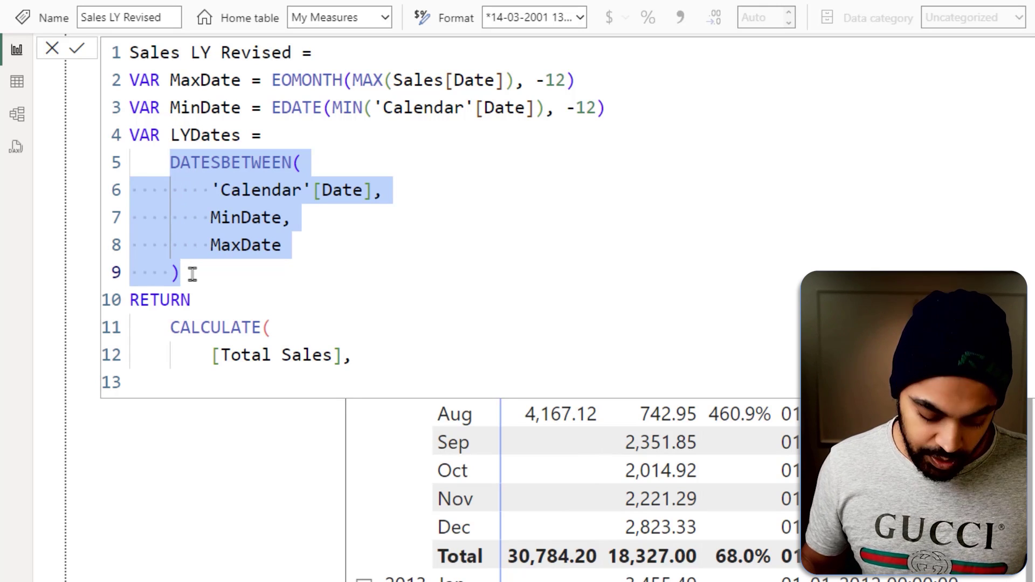
pyautogui.doubleClick(205, 135)
pyautogui.click(238, 380)
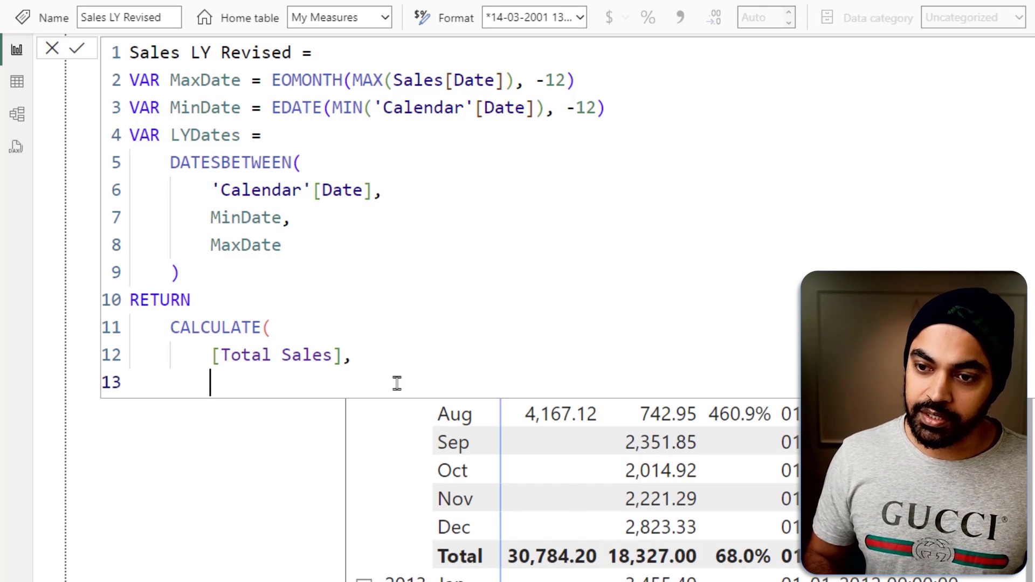
pyautogui.write('LYDates')
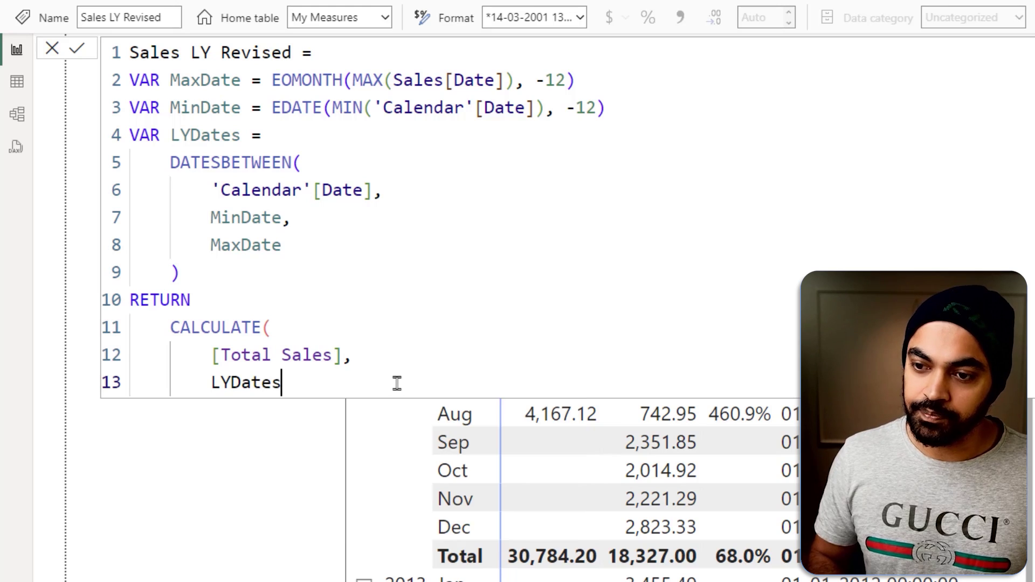
pyautogui.press('Return')
pyautogui.write(')')
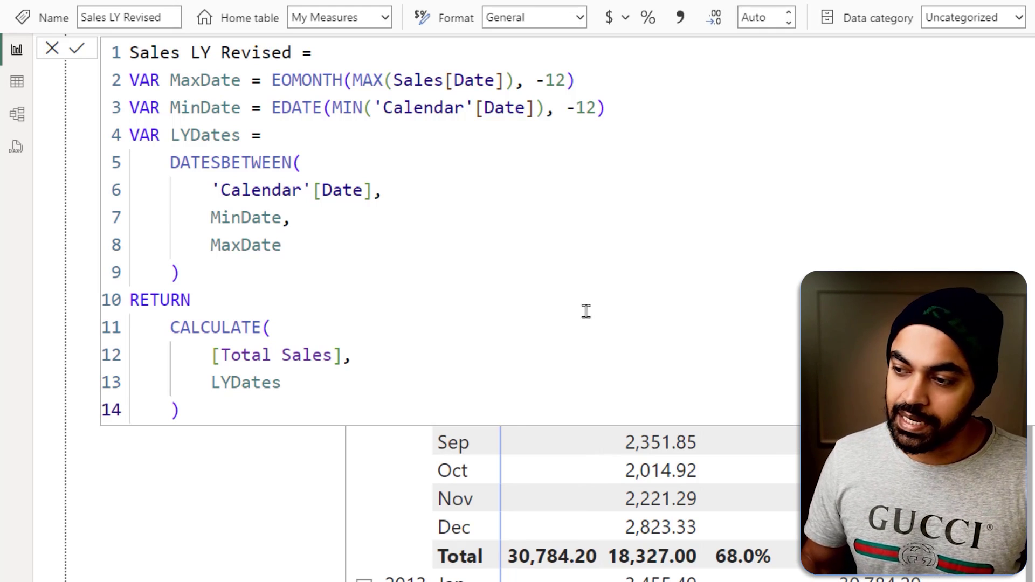
pyautogui.click(686, 284)
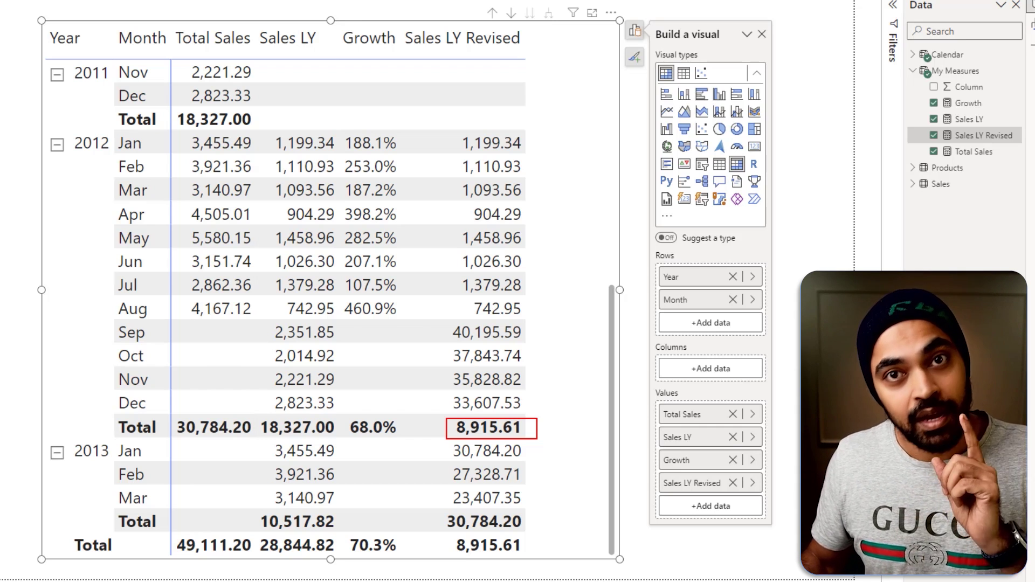
pyautogui.press('Escape')
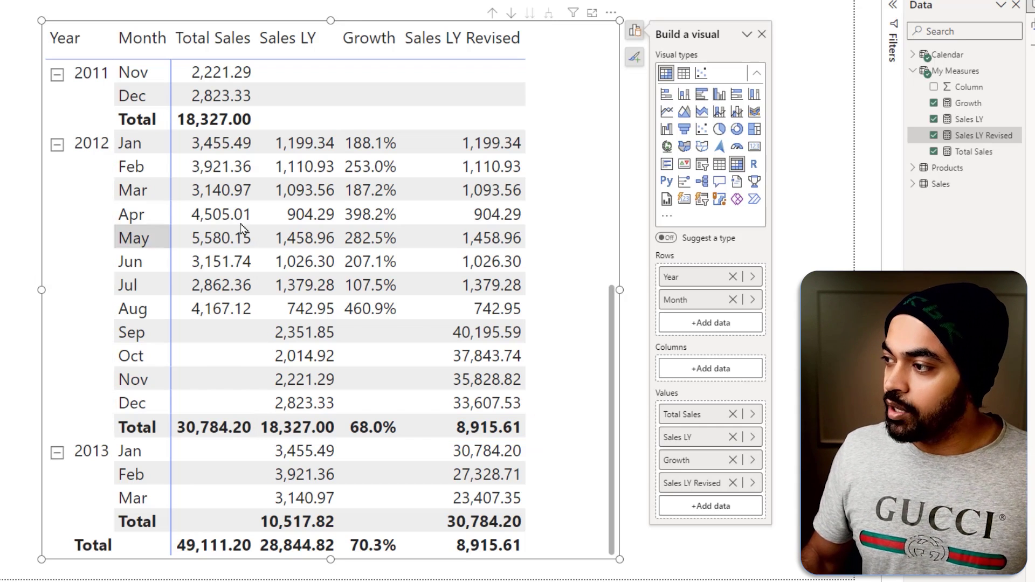
# Add a card showing Total Sales and shrink it to fit in the blank space beside the matrix
pyautogui.moveTo(973, 152); pyautogui.dragTo(7, 102)
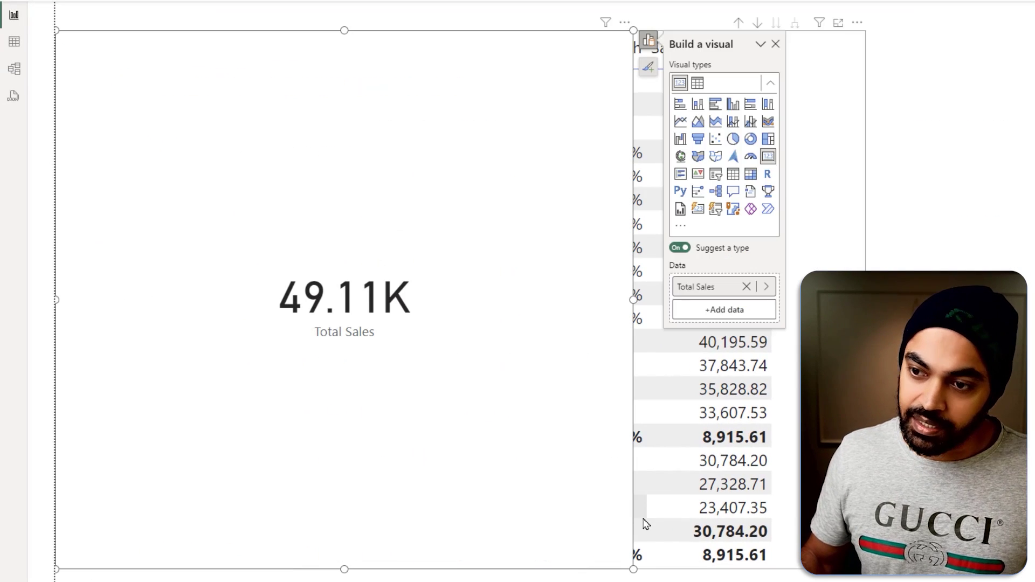
pyautogui.moveTo(633, 569); pyautogui.dragTo(240, 229)
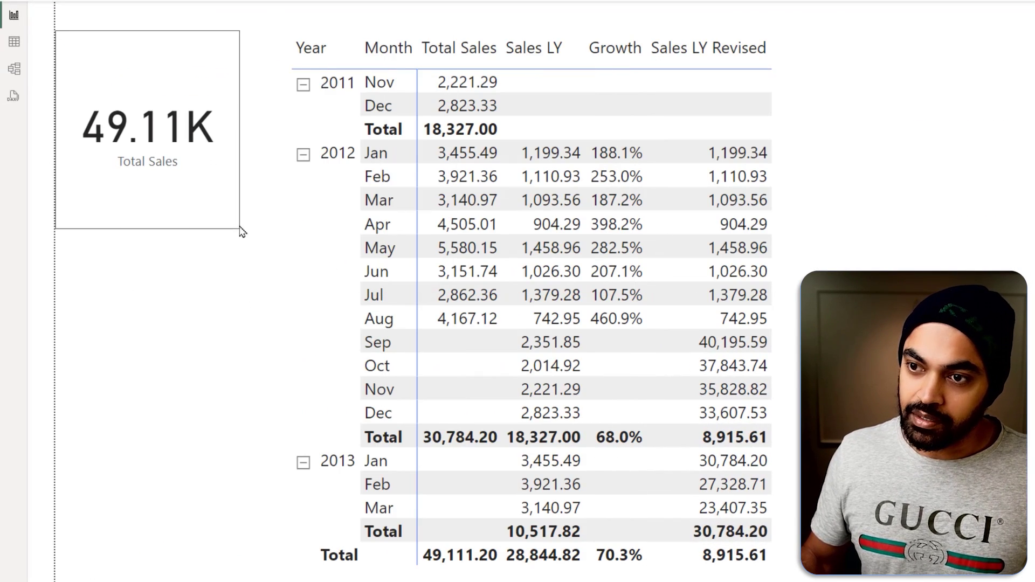
pyautogui.click(198, 327)
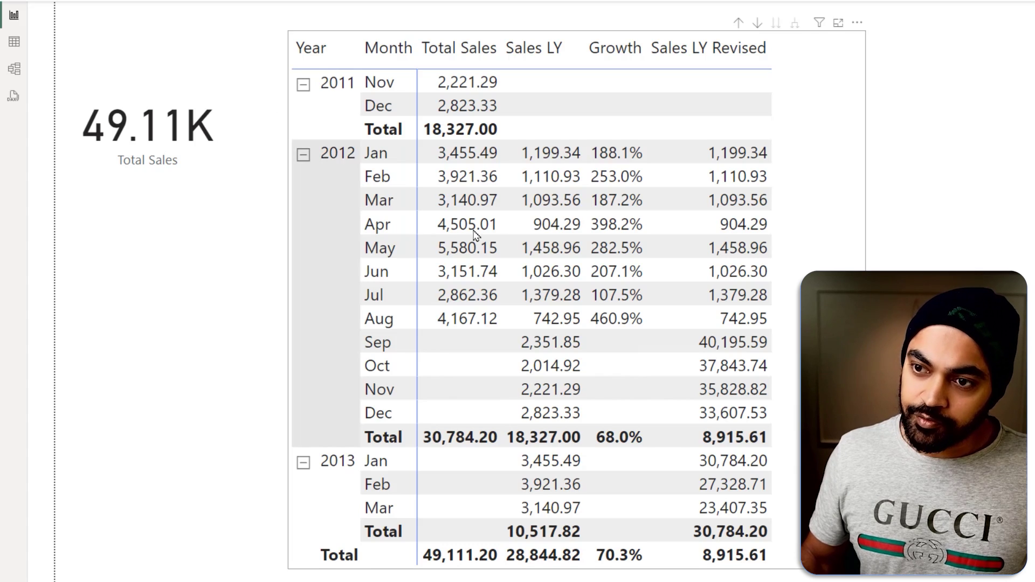
# Select the months January through August 2011 together in the matrix to filter the Total Sales card
pyautogui.scroll(5, 592, 267)
pyautogui.scroll(-5, 591, 267)
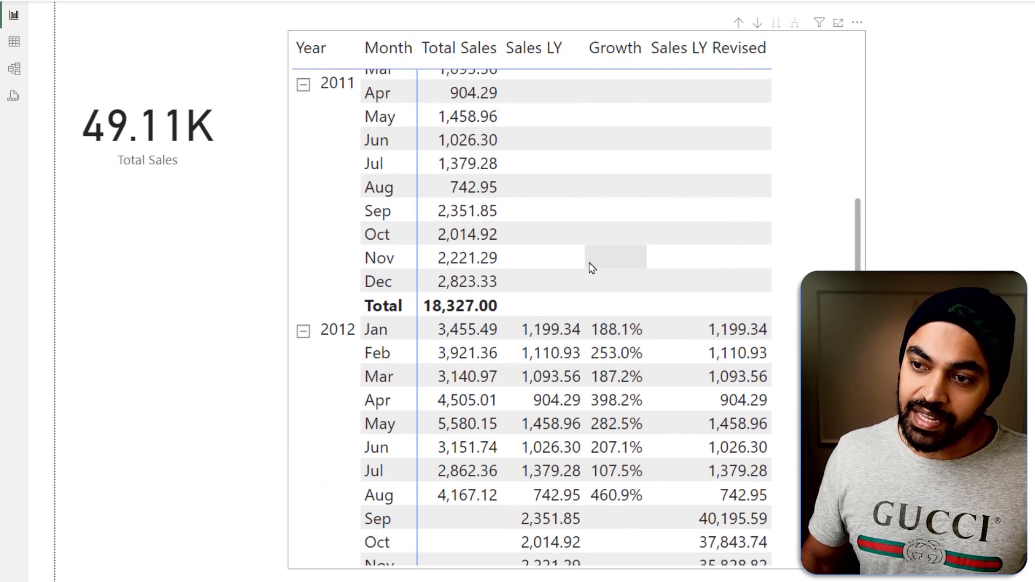
pyautogui.scroll(3, 592, 267)
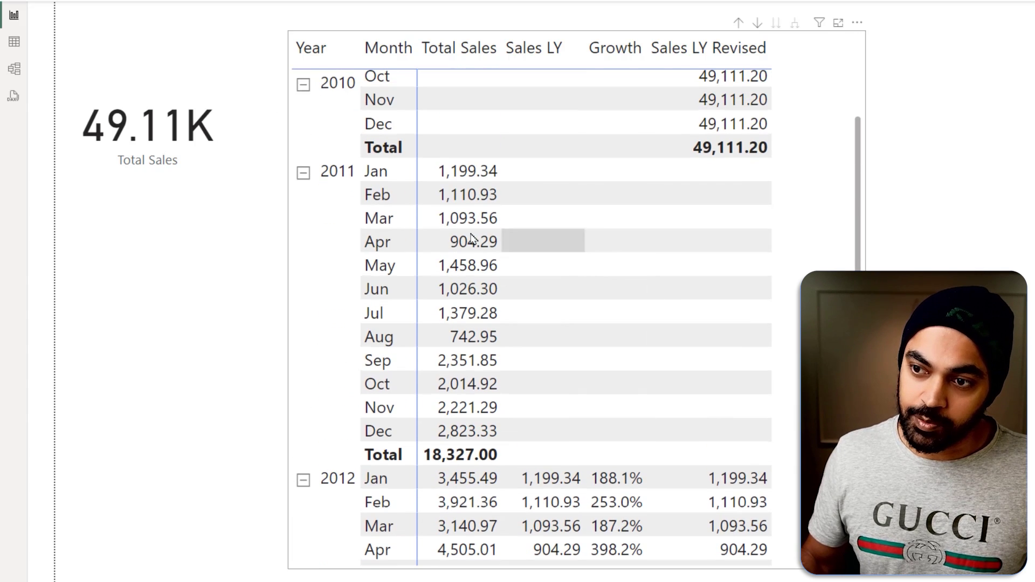
pyautogui.click(400, 177)
pyautogui.keyDown('ctrl'); pyautogui.click(397, 197); pyautogui.keyUp('ctrl')
pyautogui.keyDown('ctrl'); pyautogui.click(392, 221); pyautogui.keyUp('ctrl')
pyautogui.keyDown('ctrl'); pyautogui.click(393, 243); pyautogui.keyUp('ctrl')
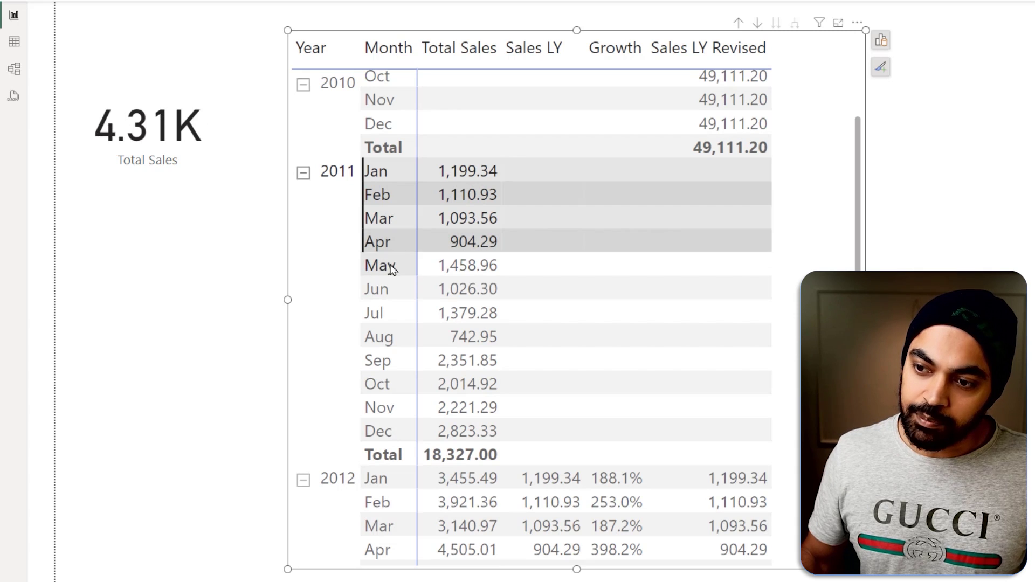
pyautogui.keyDown('ctrl'); pyautogui.click(394, 267); pyautogui.keyUp('ctrl')
pyautogui.keyDown('ctrl'); pyautogui.click(393, 291); pyautogui.keyUp('ctrl')
pyautogui.keyDown('ctrl'); pyautogui.click(392, 314); pyautogui.keyUp('ctrl')
pyautogui.keyDown('ctrl'); pyautogui.click(391, 336); pyautogui.keyUp('ctrl')
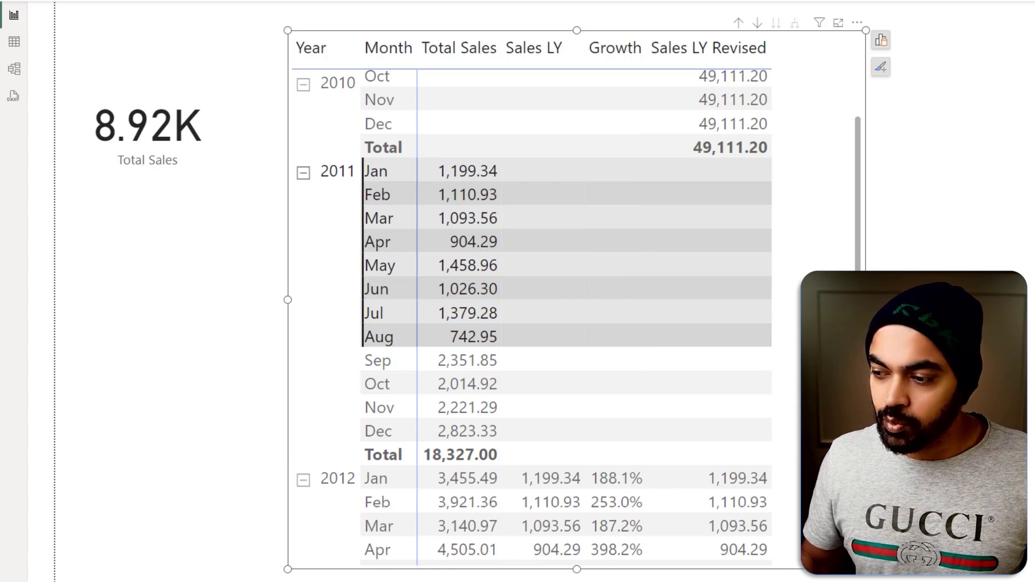
# Compare the filtered Total Sales card with the 2012 total of Sales LY Revised in the matrix
pyautogui.scroll(-1, 361, 226)
pyautogui.scroll(-6, 539, 318)
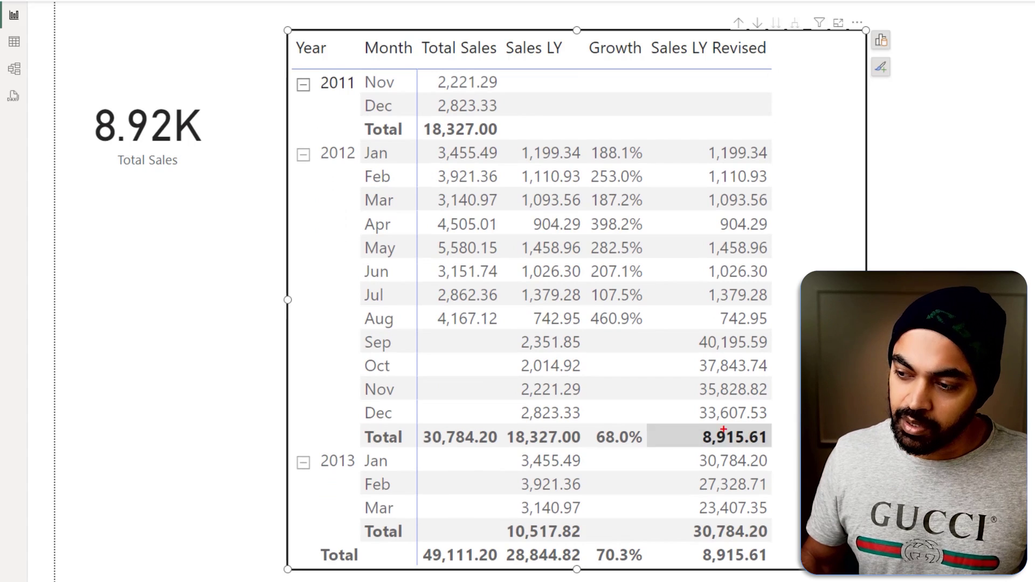
pyautogui.moveTo(745, 446); pyautogui.dragTo(758, 452)
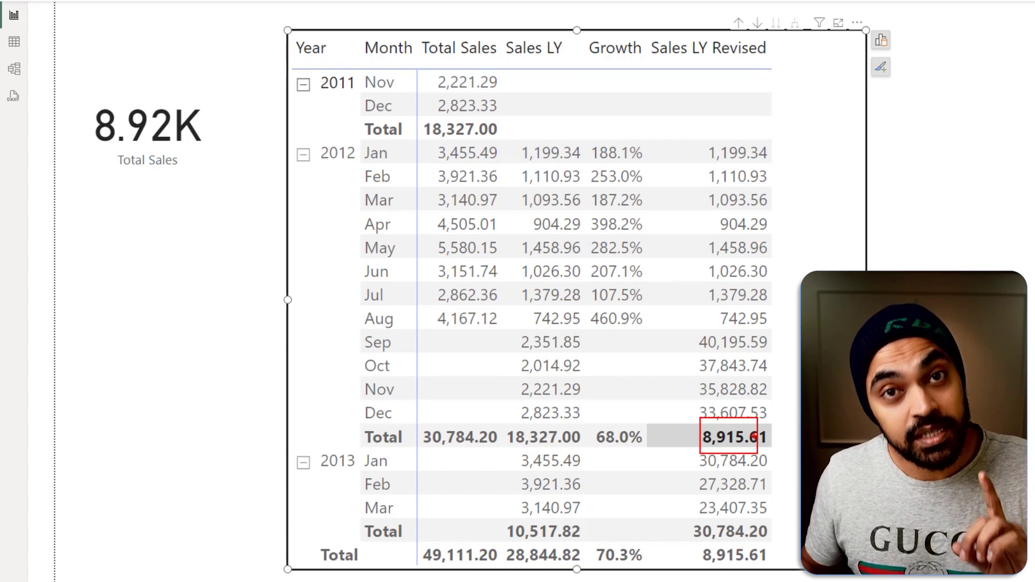
# Delete the Total Sales card beside the matrix and reselect the matrix
pyautogui.press('Escape')
pyautogui.click(204, 121)
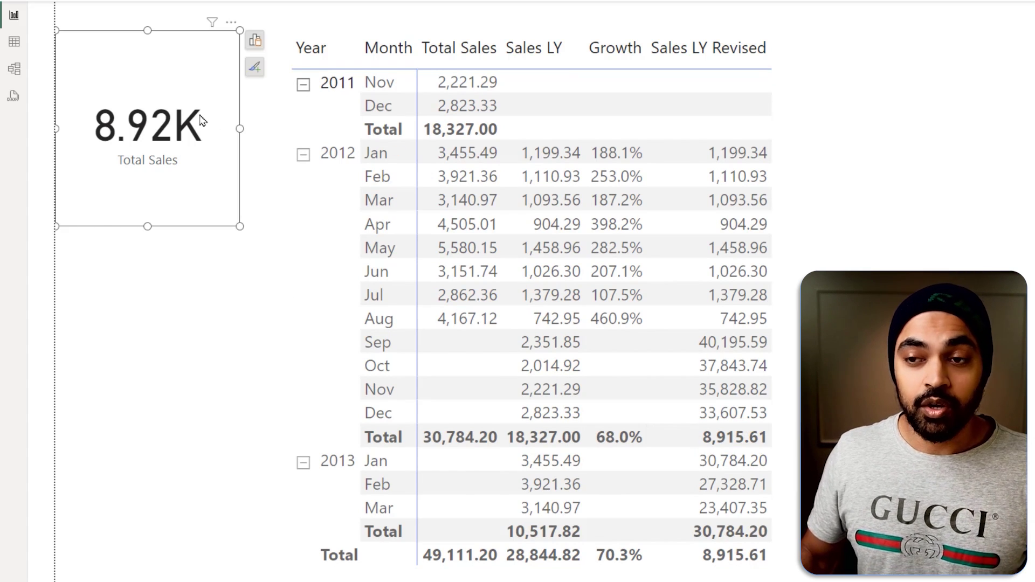
pyautogui.press('Delete')
pyautogui.click(780, 454)
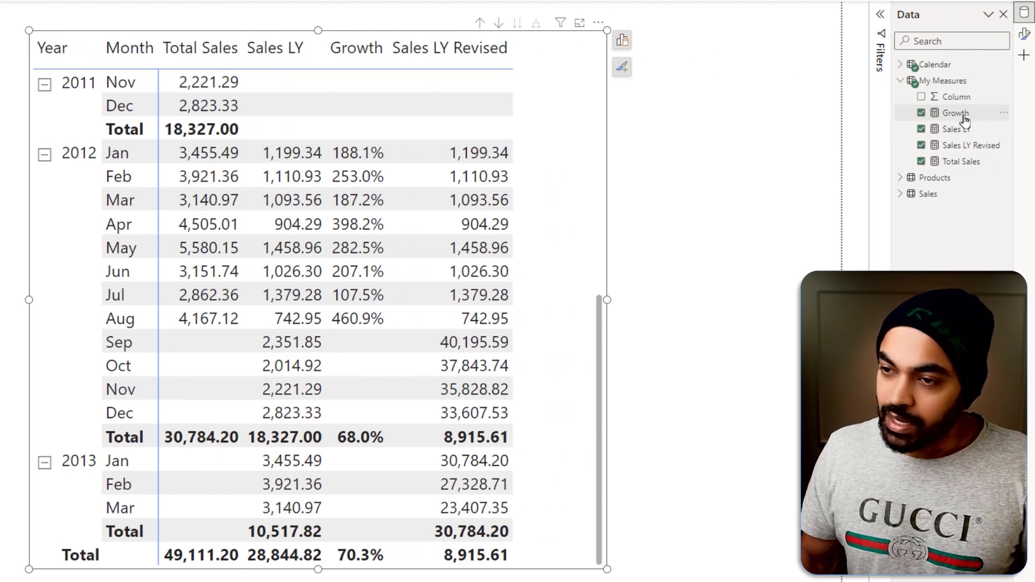
# In the Growth measure, replace Sales LY with Sales LY Revised in the LY variable, commit it and check the 2012 total growth
pyautogui.click(964, 118)
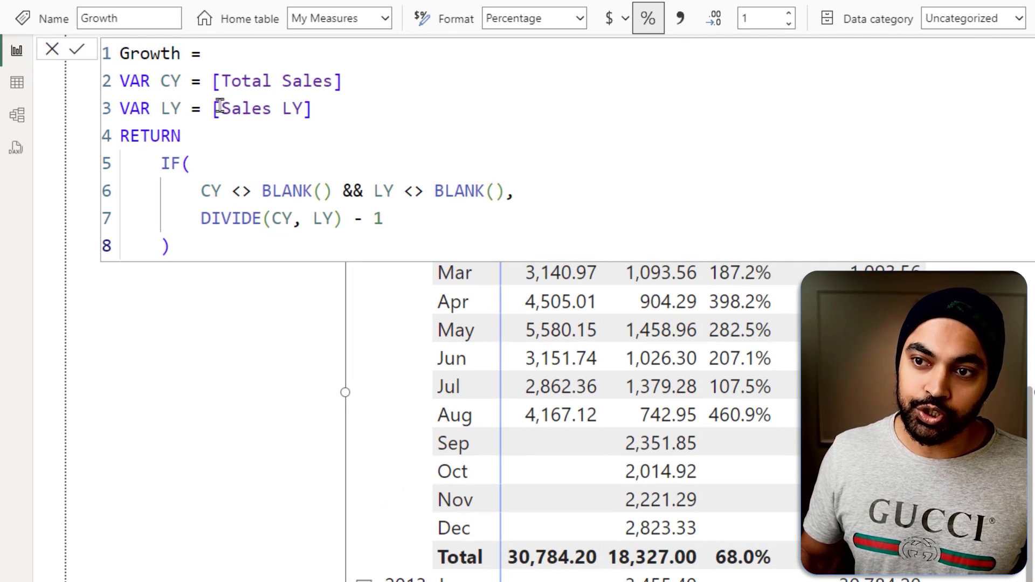
pyautogui.moveTo(218, 106); pyautogui.dragTo(306, 107)
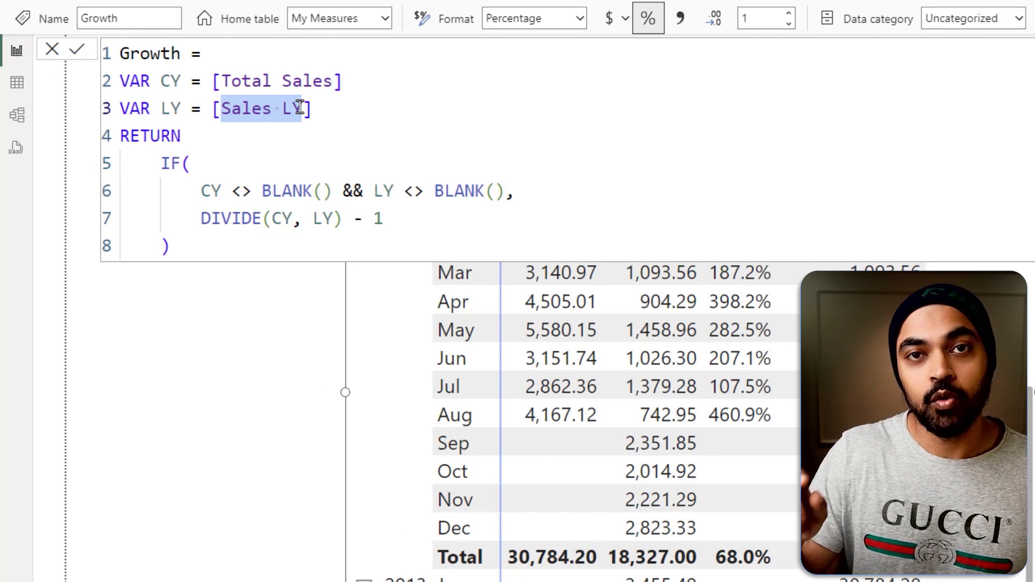
pyautogui.write('sal')
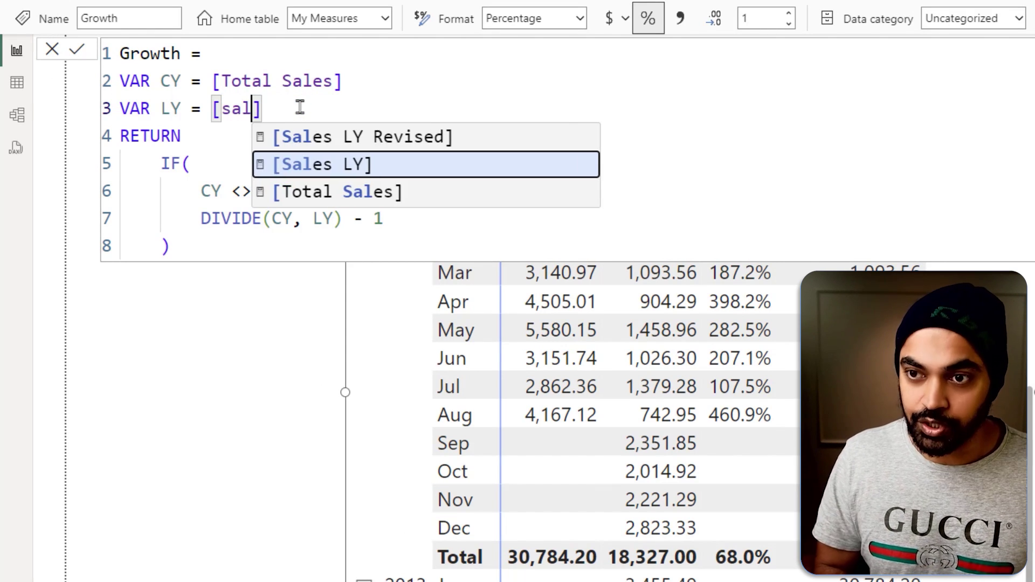
pyautogui.press('Up')
pyautogui.press('Tab')
pyautogui.press('Return')
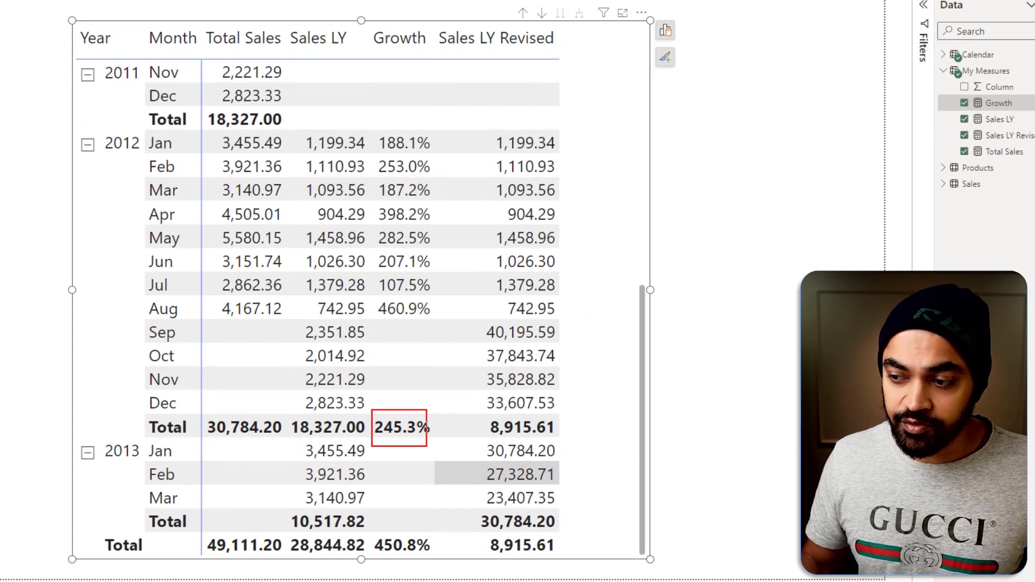
pyautogui.moveTo(218, 449); pyautogui.dragTo(230, 441)
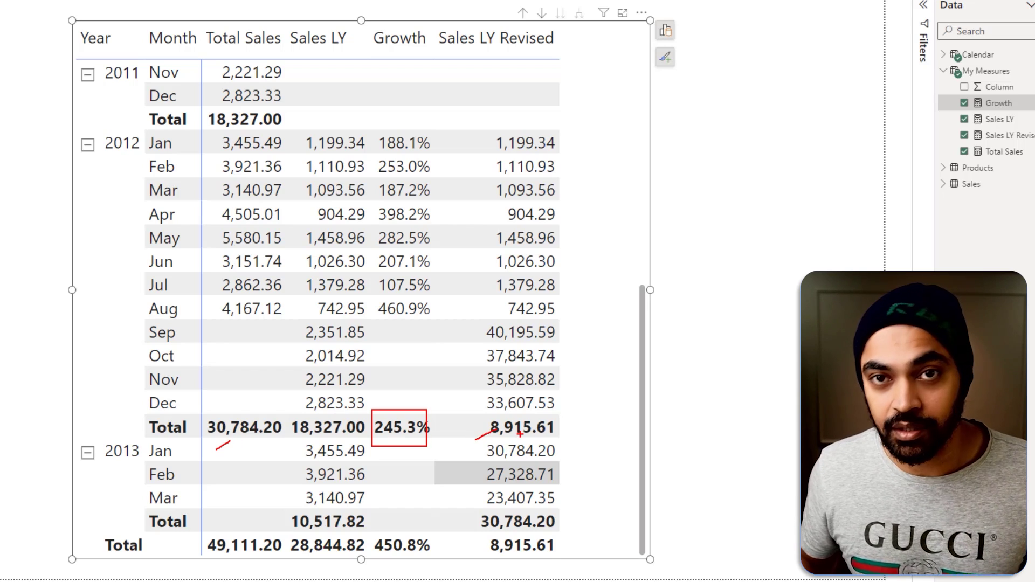
pyautogui.press('Escape')
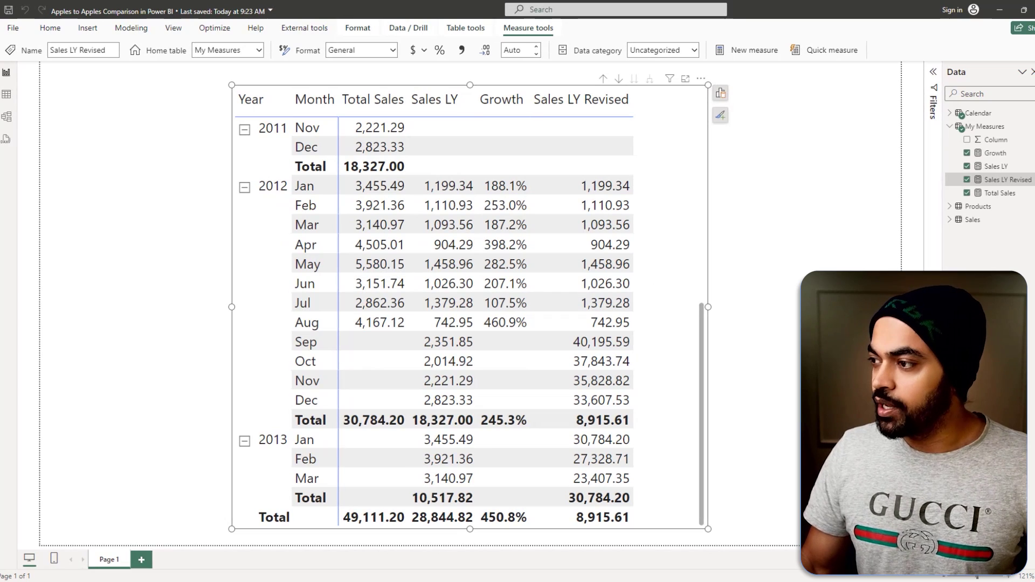
# Open the Sales LY Revised measure and review its MaxDate variable and the DATESBETWEEN date range
pyautogui.click(996, 195)
pyautogui.click(1006, 179)
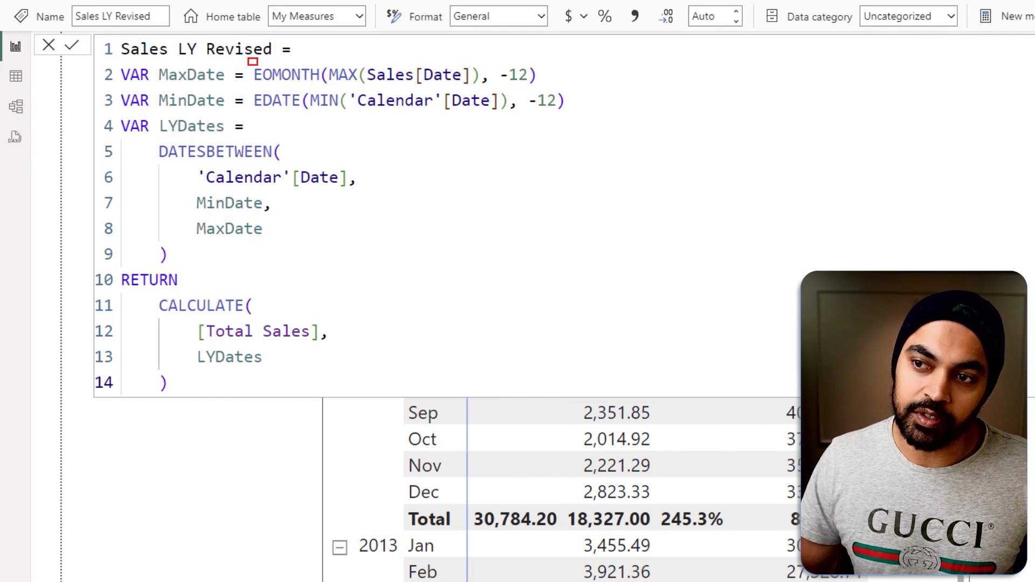
pyautogui.moveTo(249, 59); pyautogui.dragTo(543, 89)
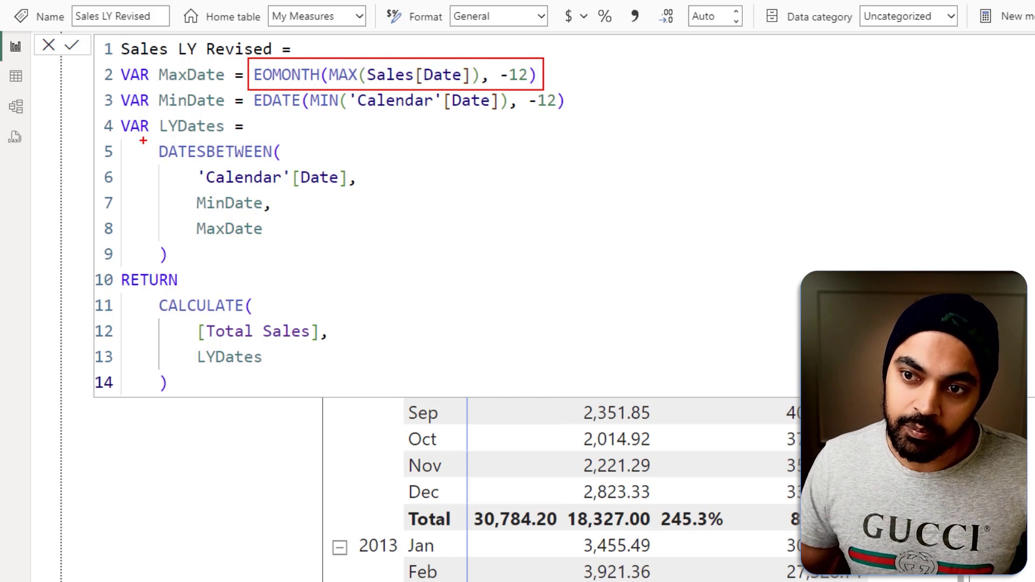
pyautogui.moveTo(143, 140); pyautogui.dragTo(384, 268)
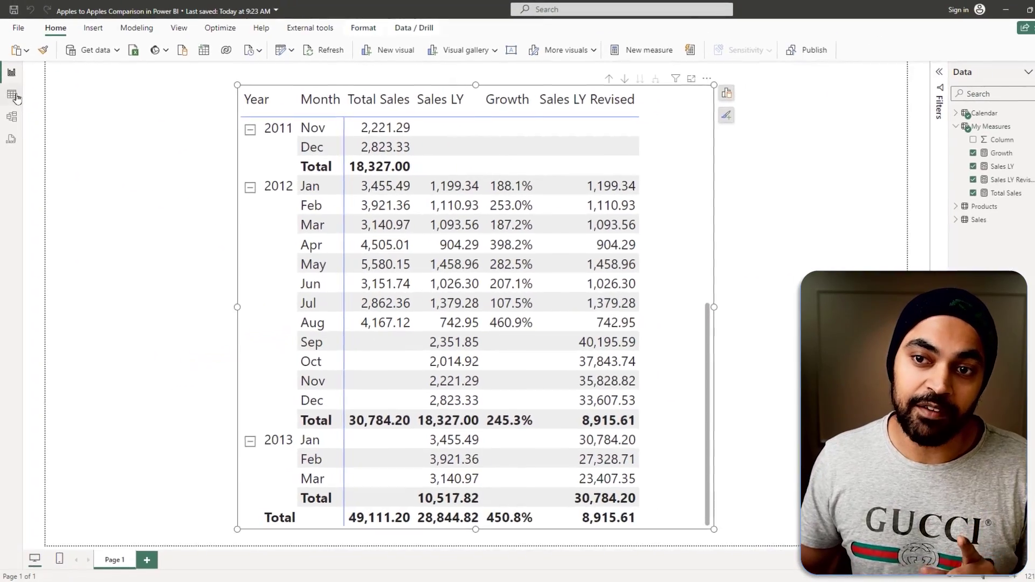
# Show the Calendar table's data and add a calculated column named Sales End Check, with an empty second line for its expression
pyautogui.click(16, 76)
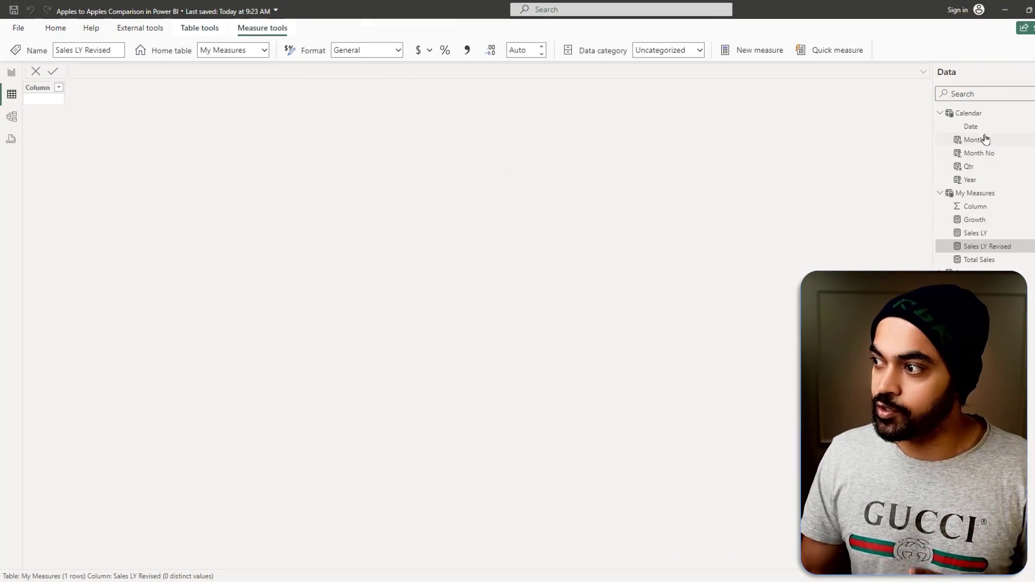
pyautogui.click(971, 113)
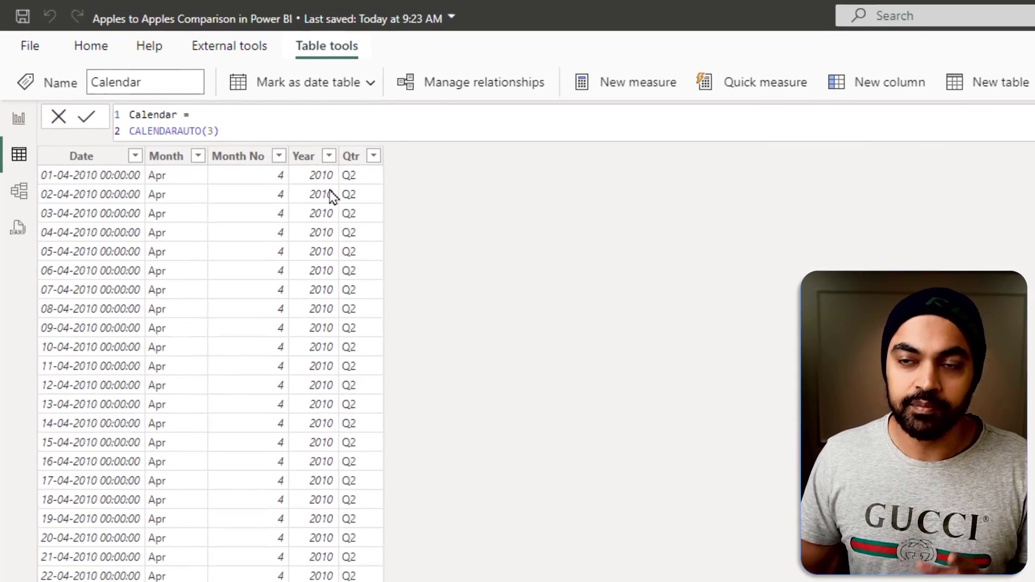
pyautogui.rightClick(355, 197)
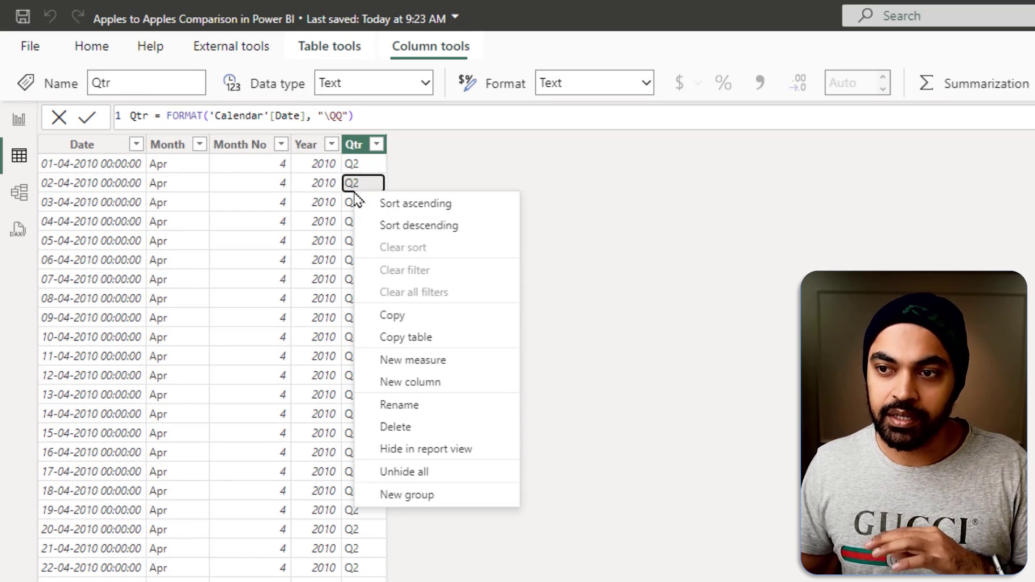
pyautogui.click(411, 382)
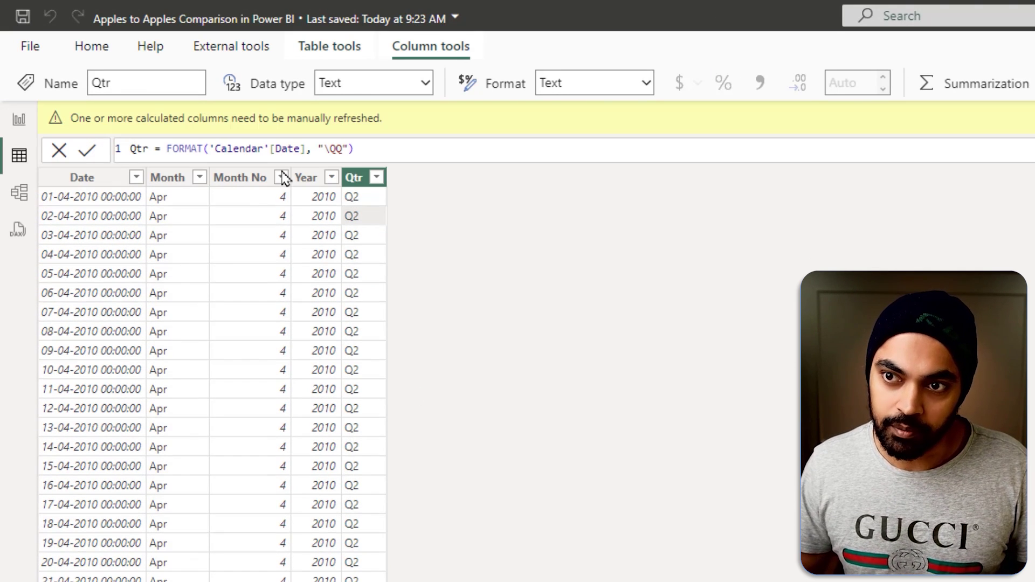
pyautogui.scroll(5, 309, 154)
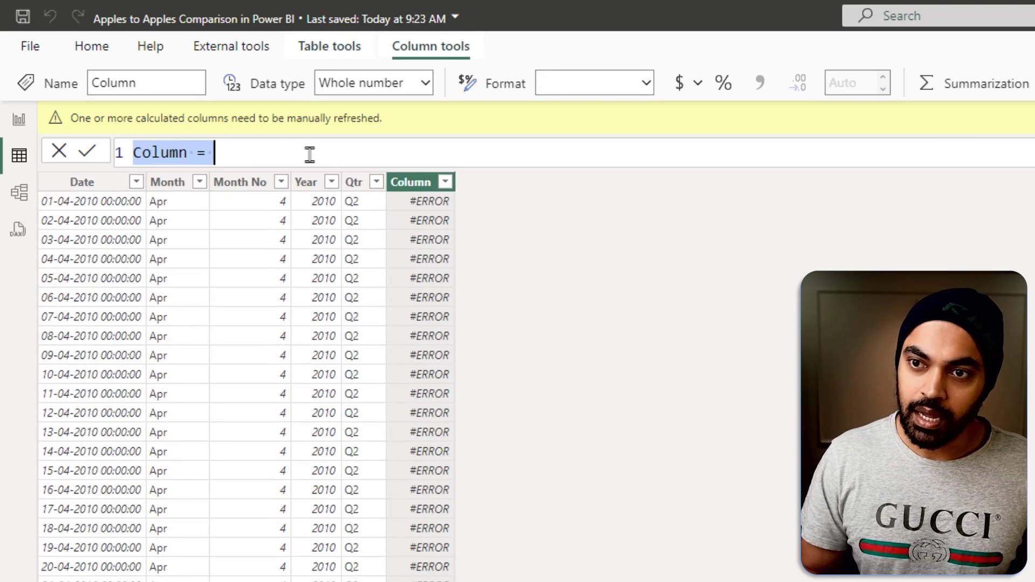
pyautogui.write('Sa')
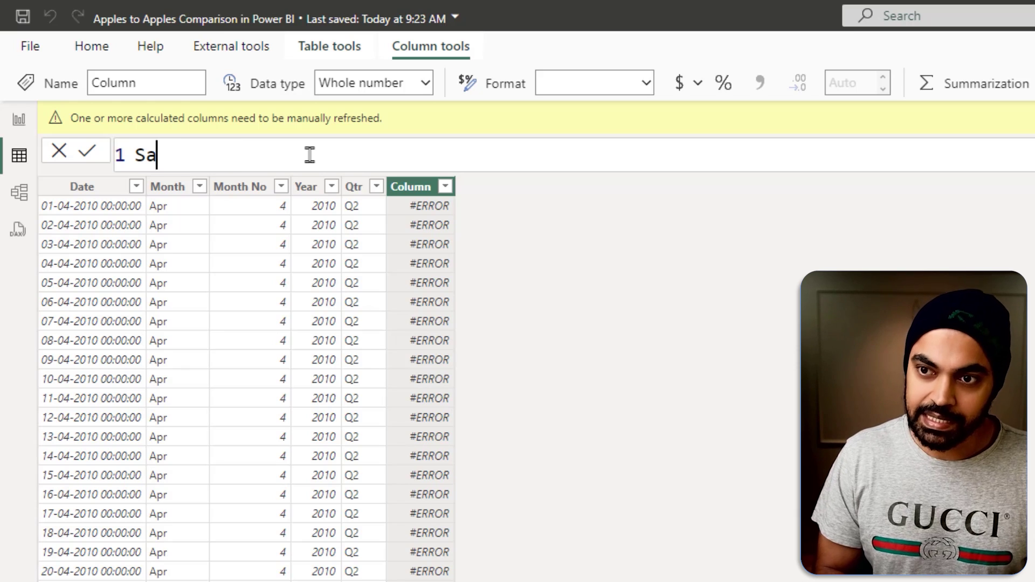
pyautogui.write('les End Check =')
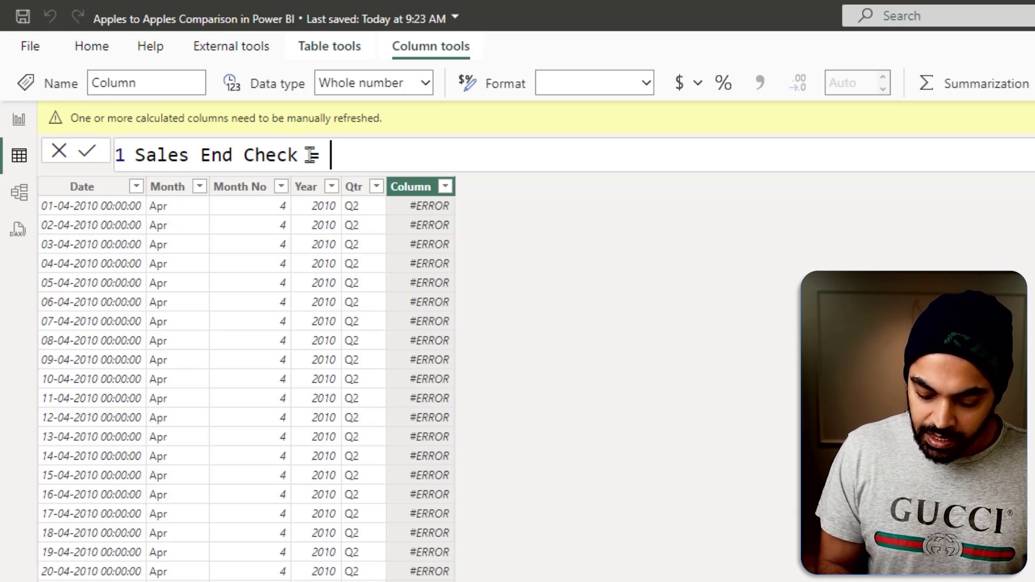
pyautogui.hotkey('shift', 'Return')
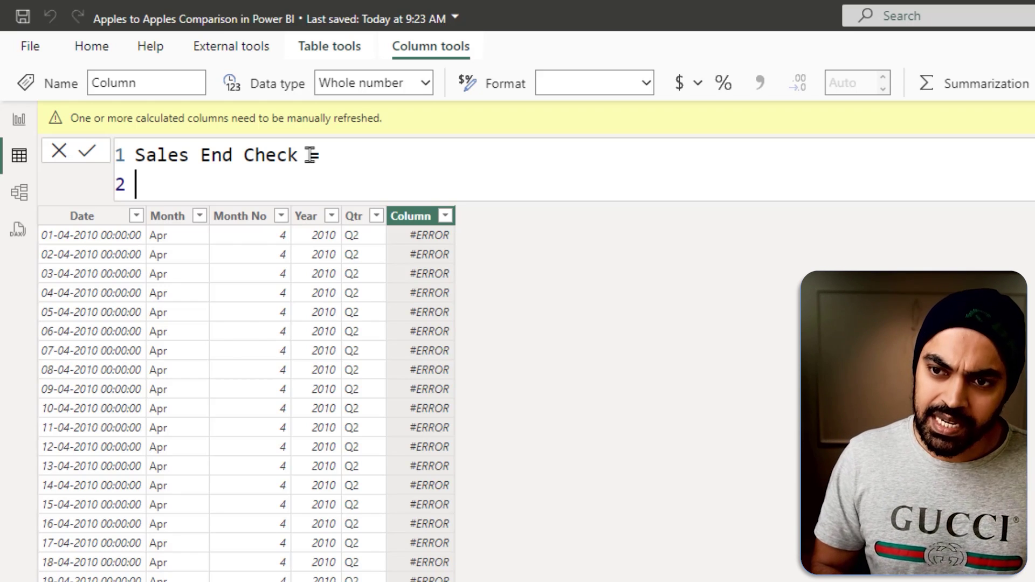
# Define Sales End Check as MAX(Sales[Date]), commit it and check the column's distinct values
pyautogui.write('max(sal')
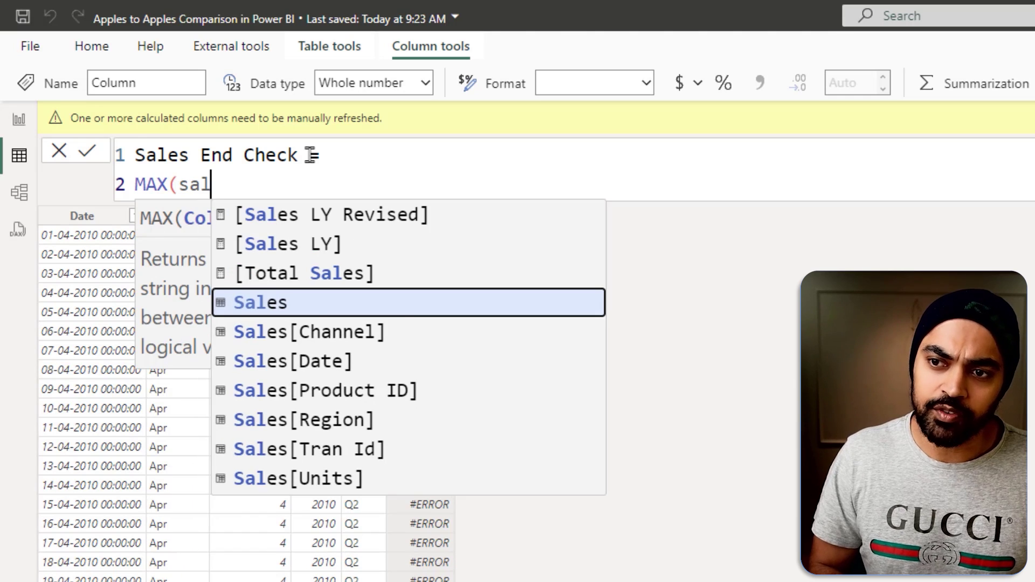
pyautogui.write('es')
pyautogui.press('Down')
pyautogui.press('Down')
pyautogui.press('Tab')
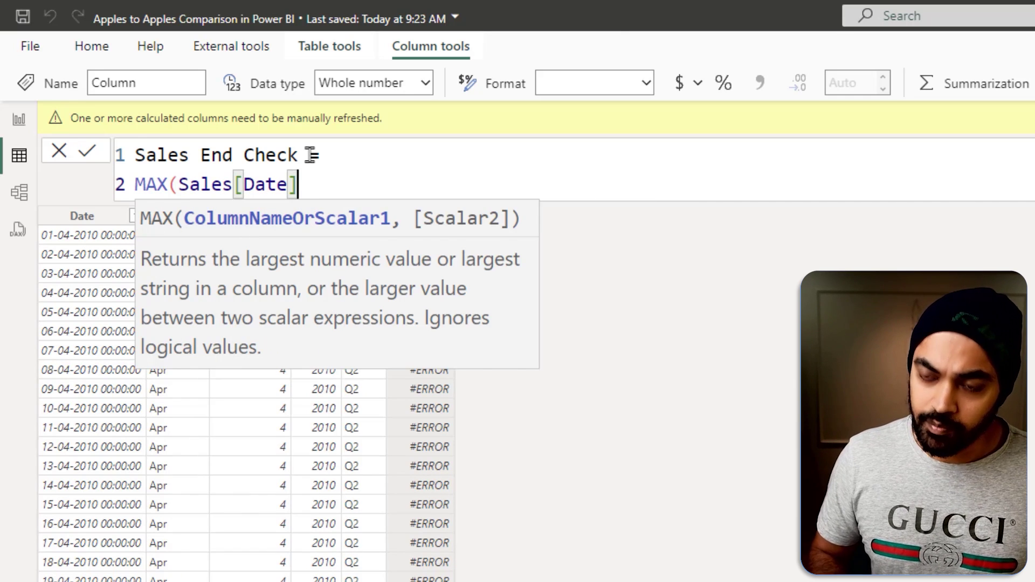
pyautogui.write(')')
pyautogui.press('Return')
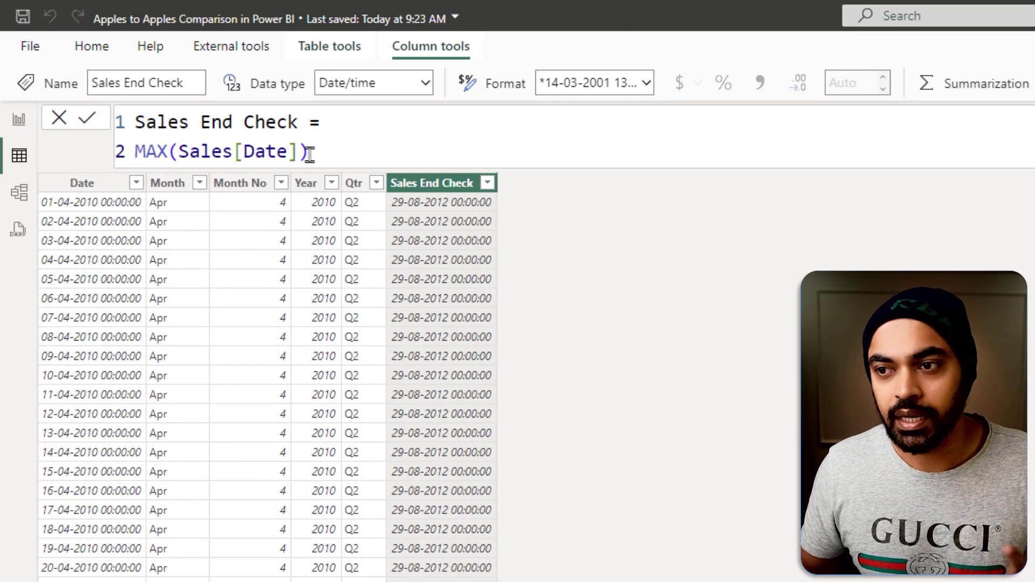
pyautogui.click(487, 184)
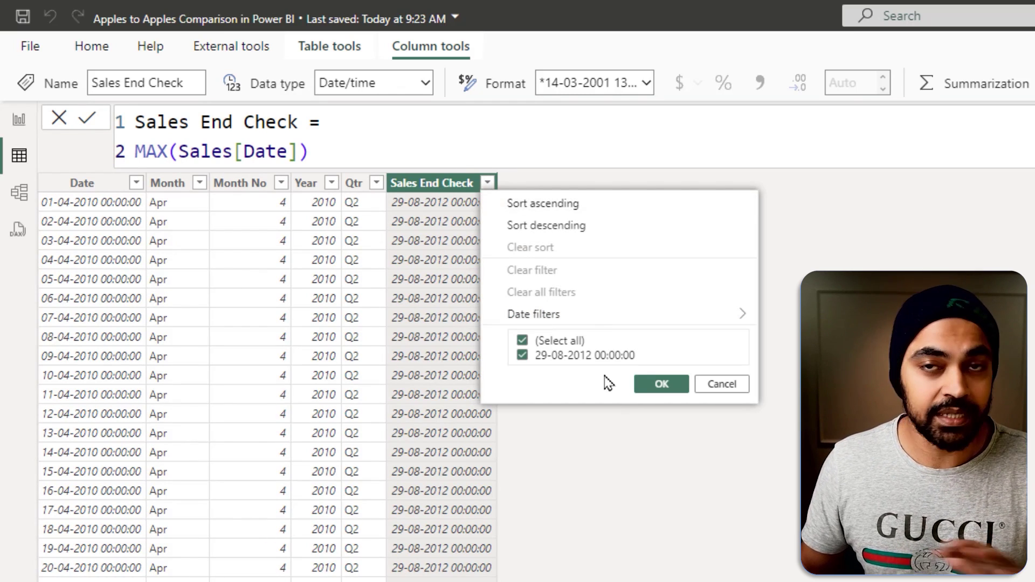
pyautogui.press('Escape')
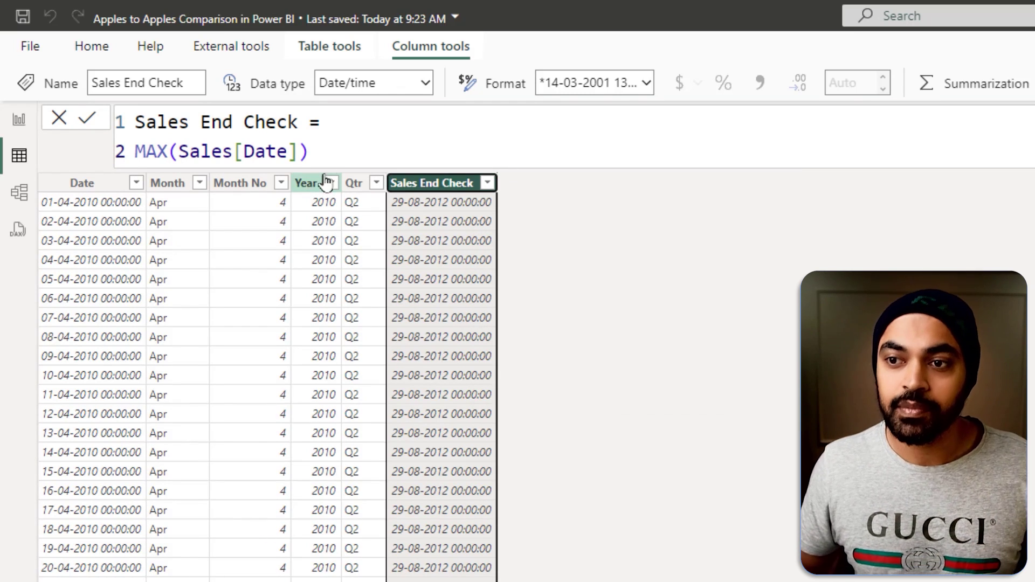
# Wrap the MAX expression in EOMONTH with a 0-month offset, commit the formula and compare the column with the Date column
pyautogui.click(339, 142)
pyautogui.hotkey('ctrl', 'Left')
pyautogui.hotkey('ctrl', 'Left')
pyautogui.hotkey('ctrl', 'Left')
pyautogui.hotkey('ctrl', 'Left')
pyautogui.hotkey('ctrl', 'Left')
pyautogui.hotkey('ctrl', 'Left')
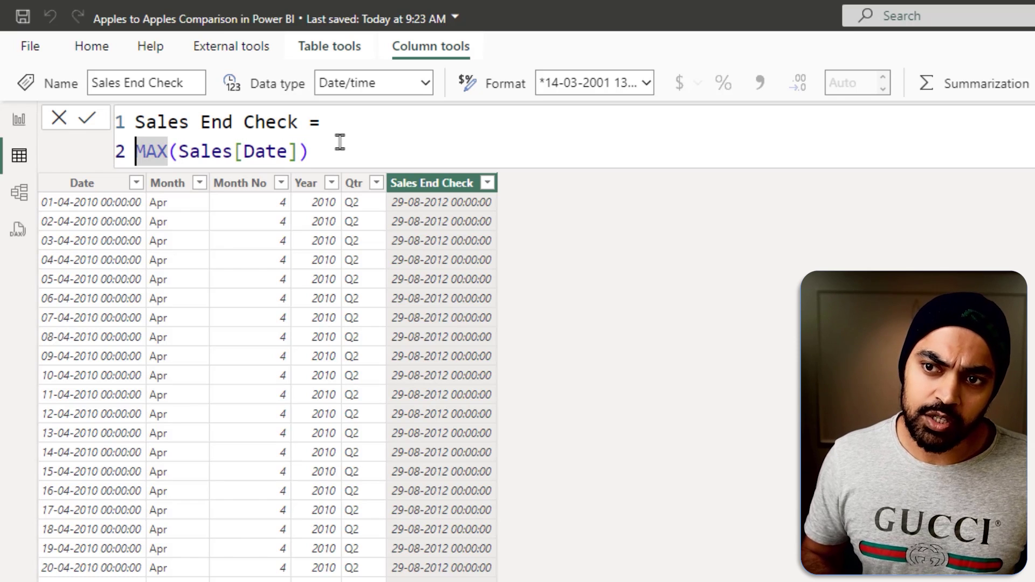
pyautogui.write('eo')
pyautogui.press('Tab')
pyautogui.hotkey('ctrl', 'Right')
pyautogui.hotkey('ctrl', 'Right')
pyautogui.hotkey('ctrl', 'Right')
pyautogui.hotkey('ctrl', 'Right')
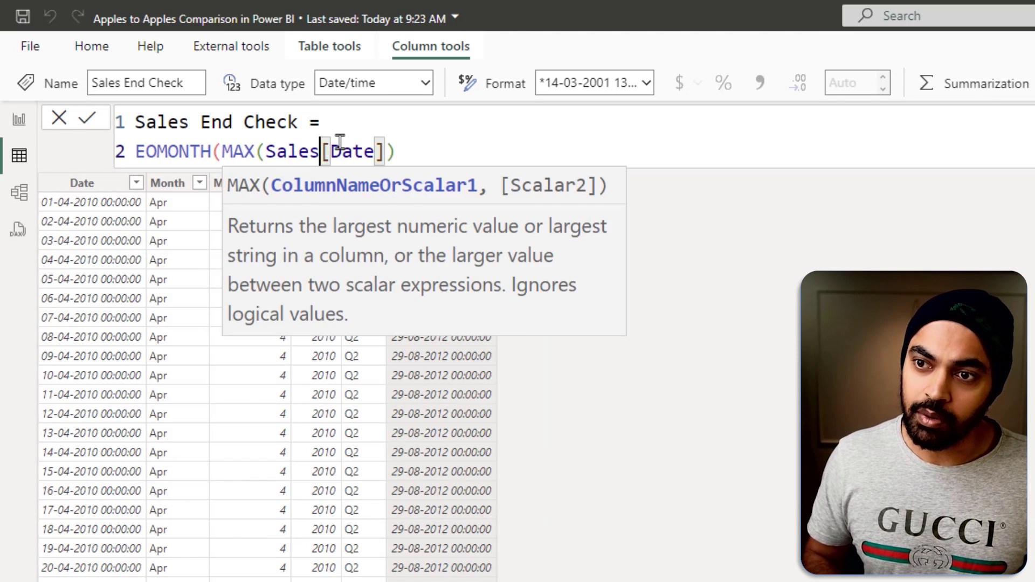
pyautogui.write(',0)')
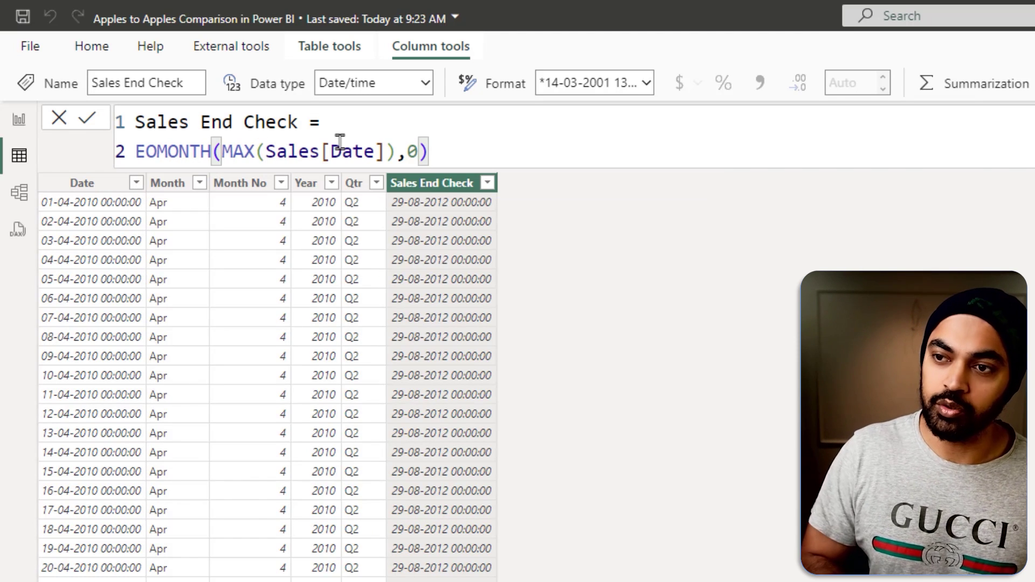
pyautogui.press('Return')
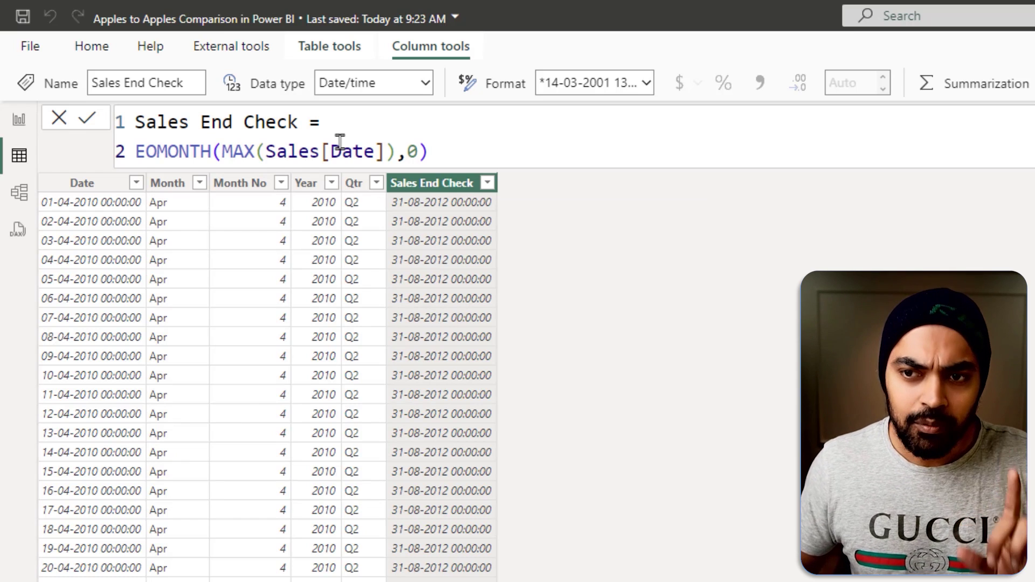
pyautogui.moveTo(38, 187)
pyautogui.mouseDown()
pyautogui.moveTo(126, 216)
pyautogui.moveTo(170, 181)
pyautogui.mouseUp()
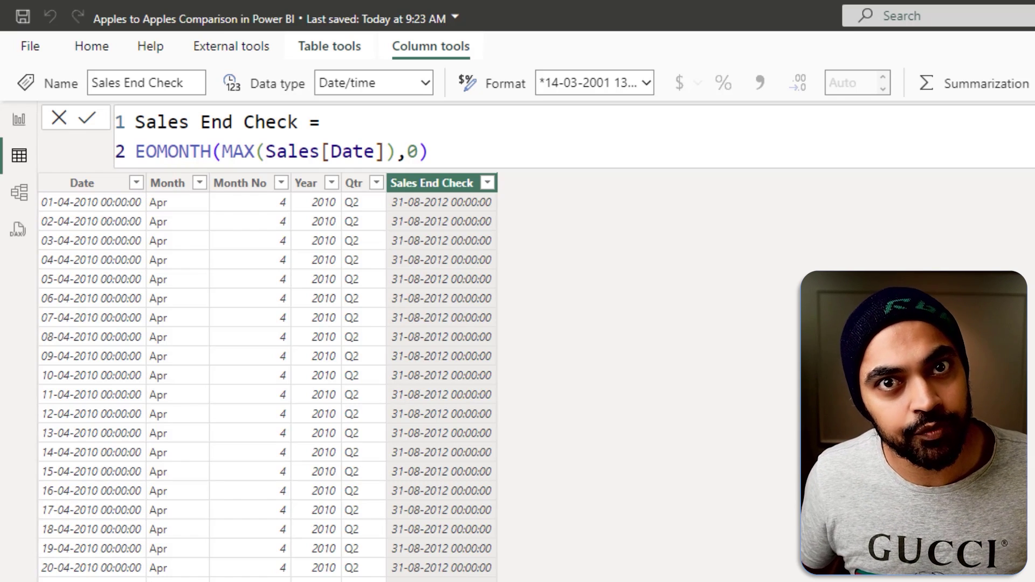
# Turn Sales End Check into a true/false test by putting 'Calendar'[Date] <= before the EOMONTH expression, and commit it
pyautogui.click(386, 122)
pyautogui.hotkey('shift', 'Return')
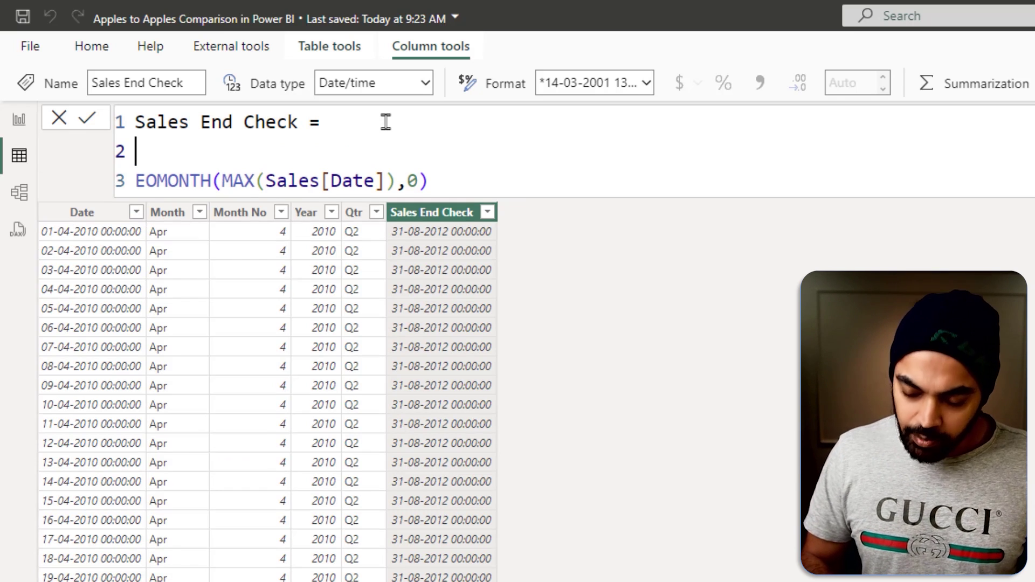
pyautogui.write('calen')
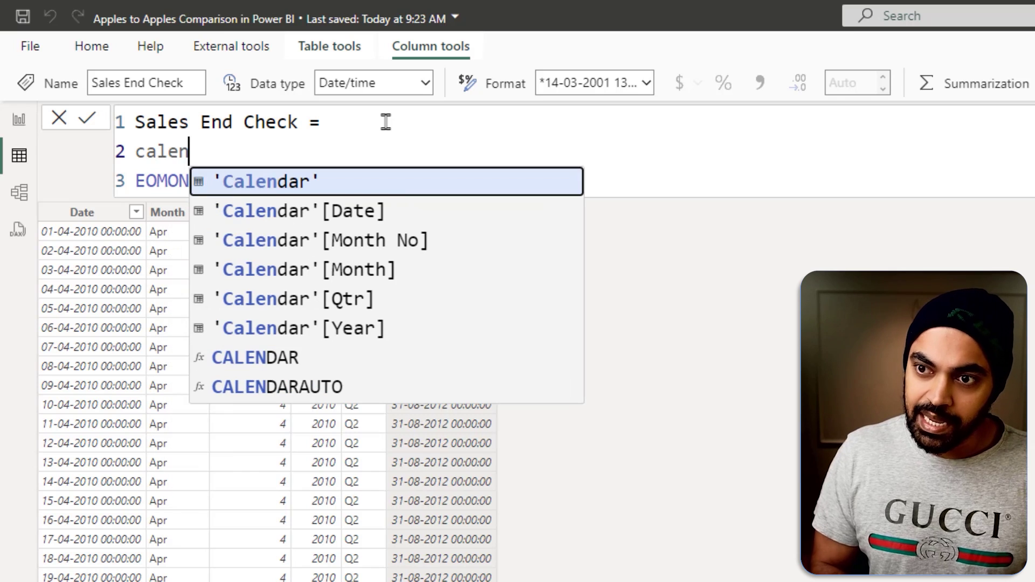
pyautogui.press('Down')
pyautogui.press('Tab')
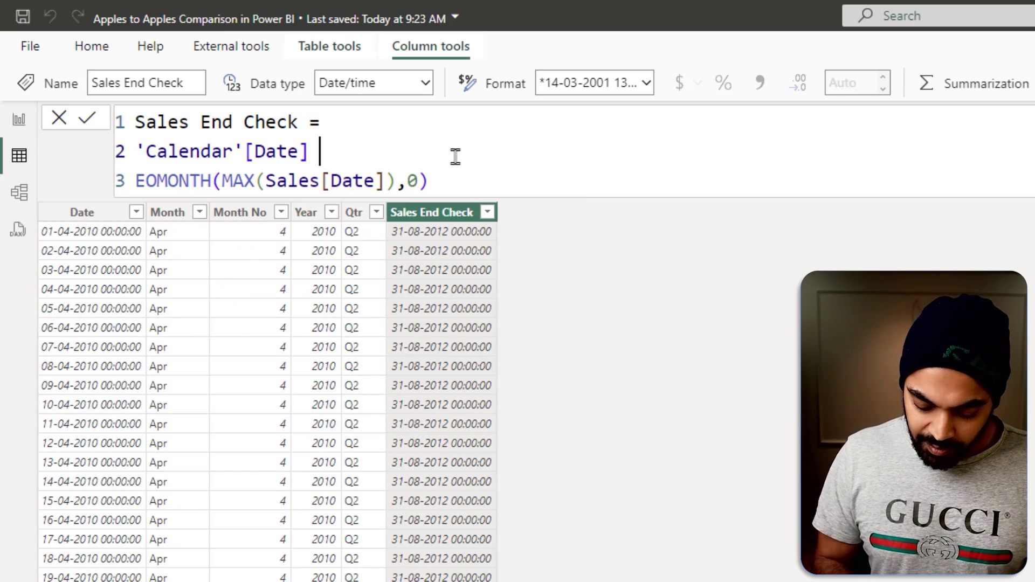
pyautogui.write('<=')
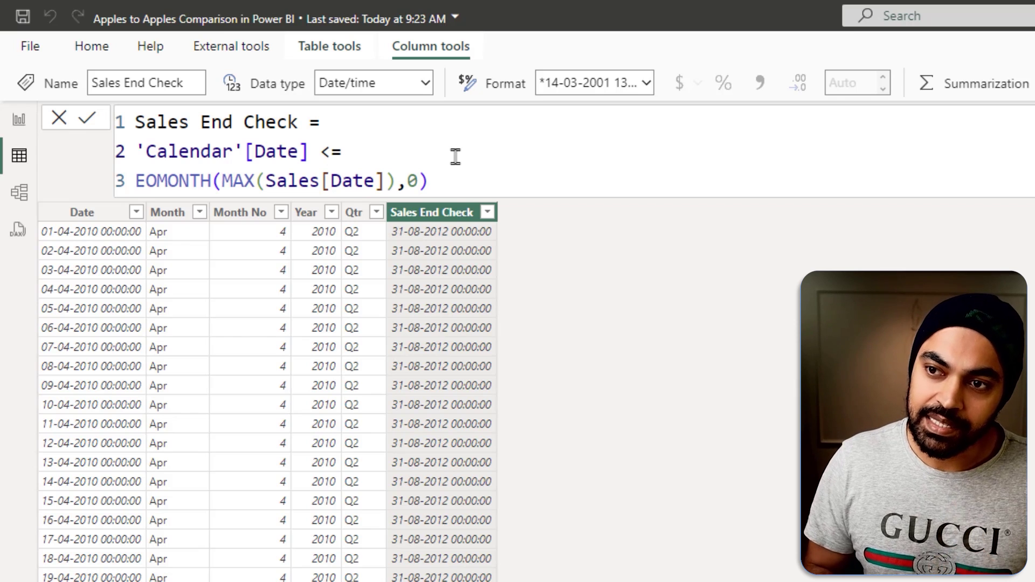
pyautogui.press('Delete')
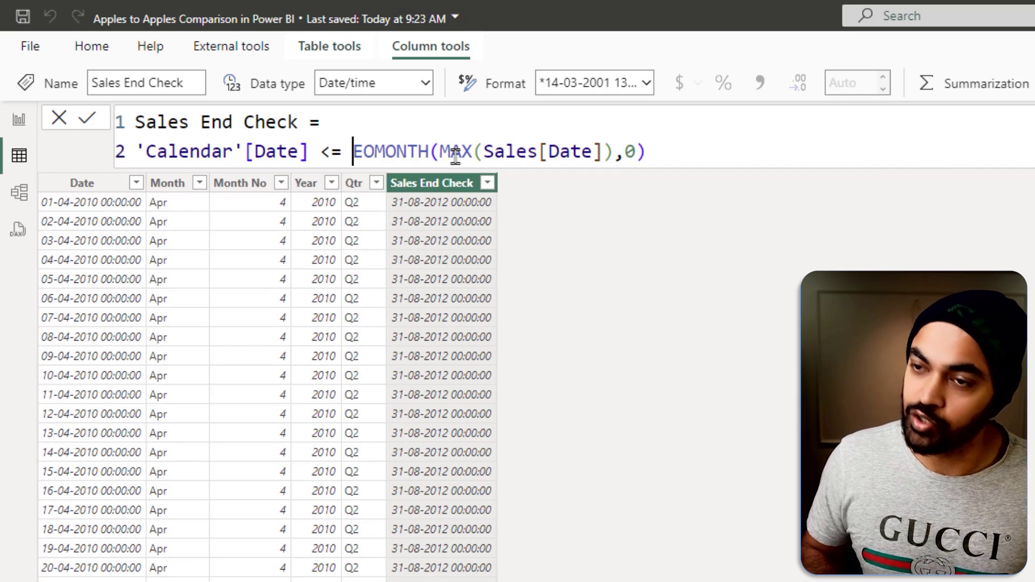
pyautogui.press('Return')
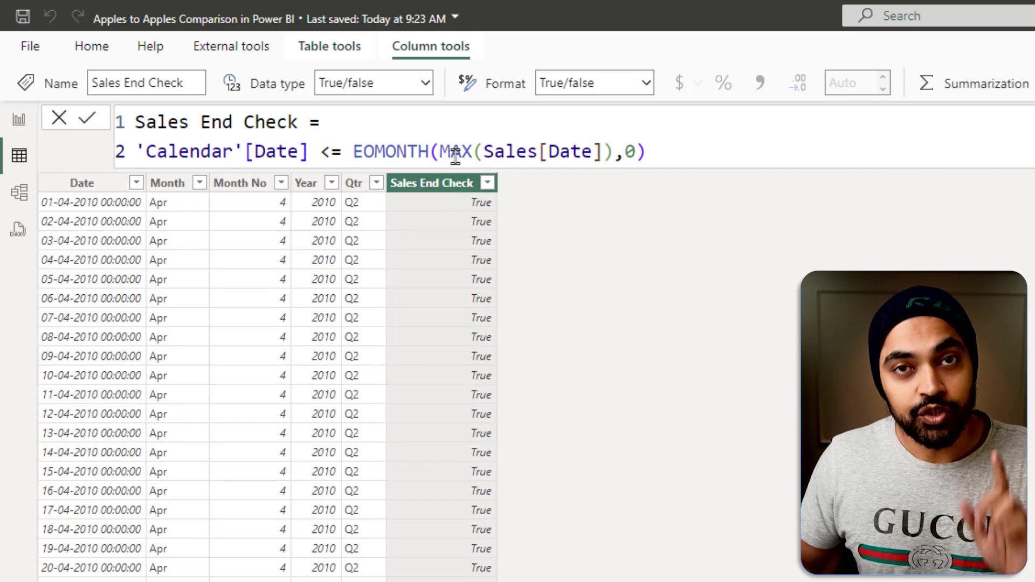
# Filter the Calendar table's Sales End Check column to False and sort Date ascending to examine the first flagged date
pyautogui.click(487, 183)
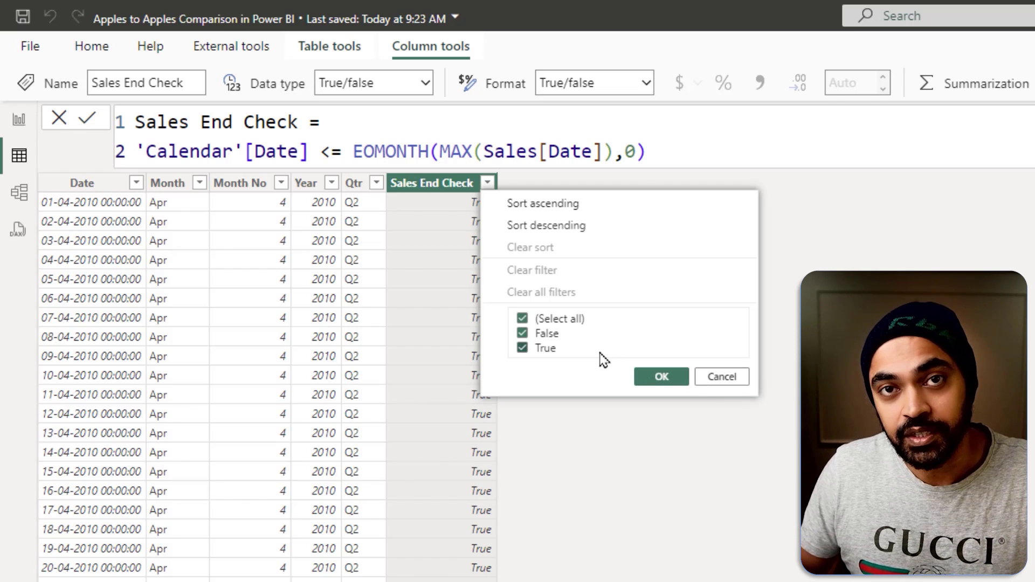
pyautogui.click(563, 322)
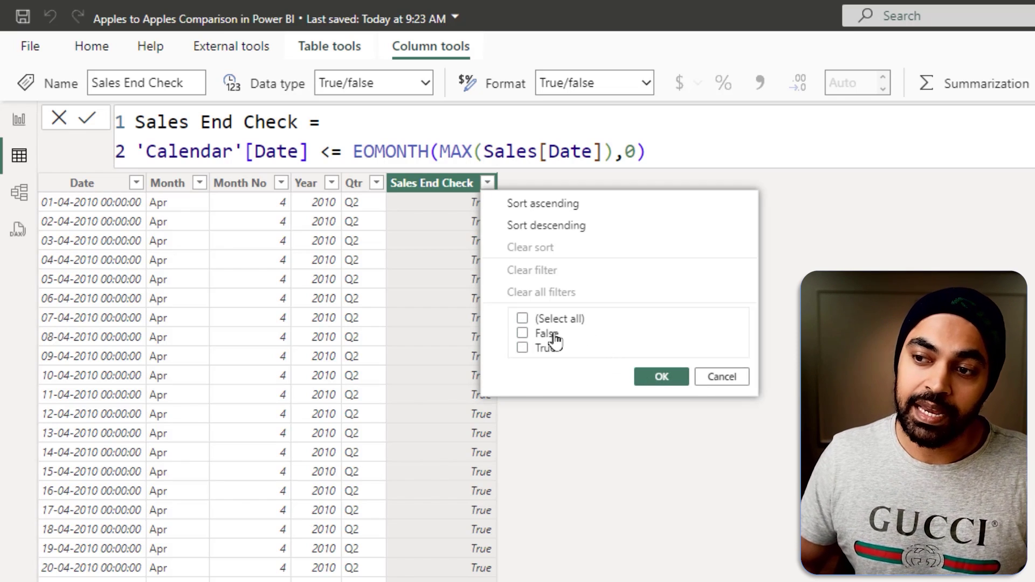
pyautogui.click(555, 339)
pyautogui.click(661, 377)
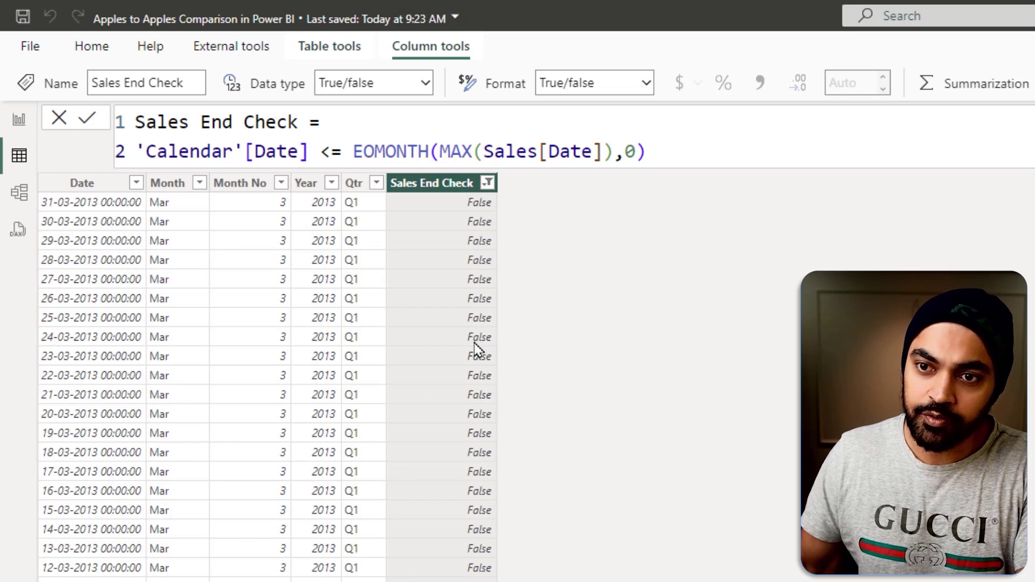
pyautogui.click(136, 183)
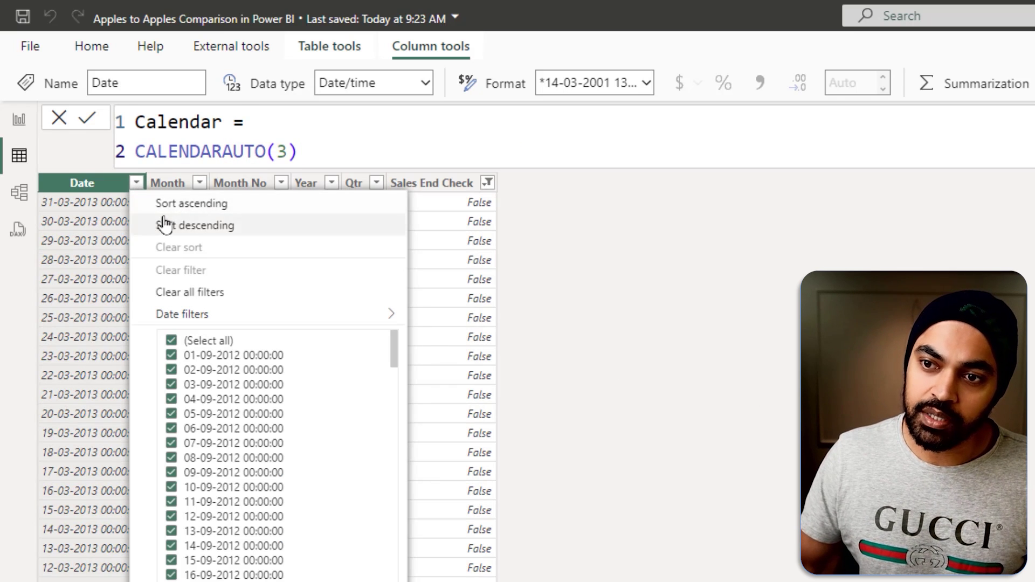
pyautogui.click(178, 202)
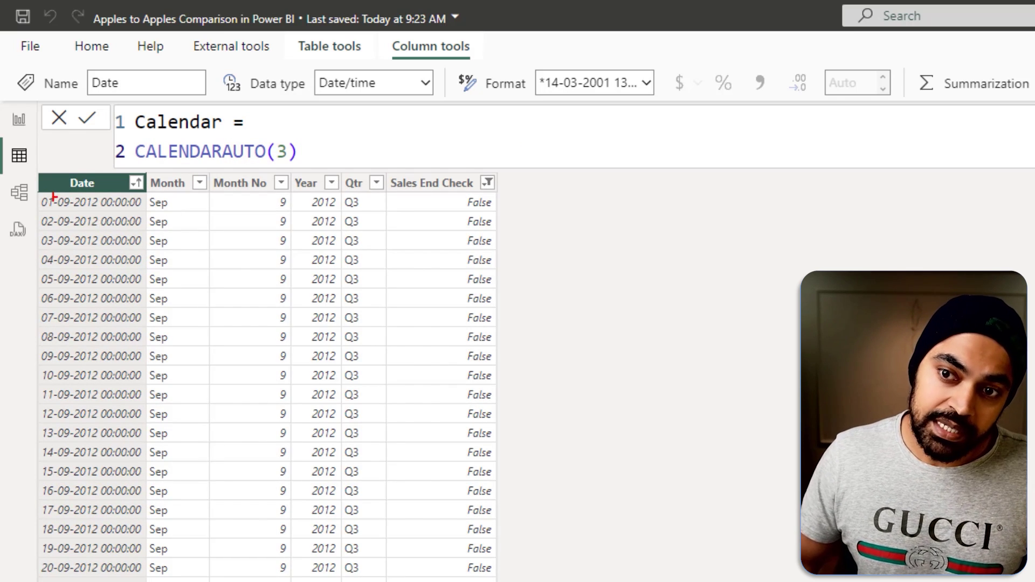
pyautogui.moveTo(36, 192); pyautogui.dragTo(123, 216)
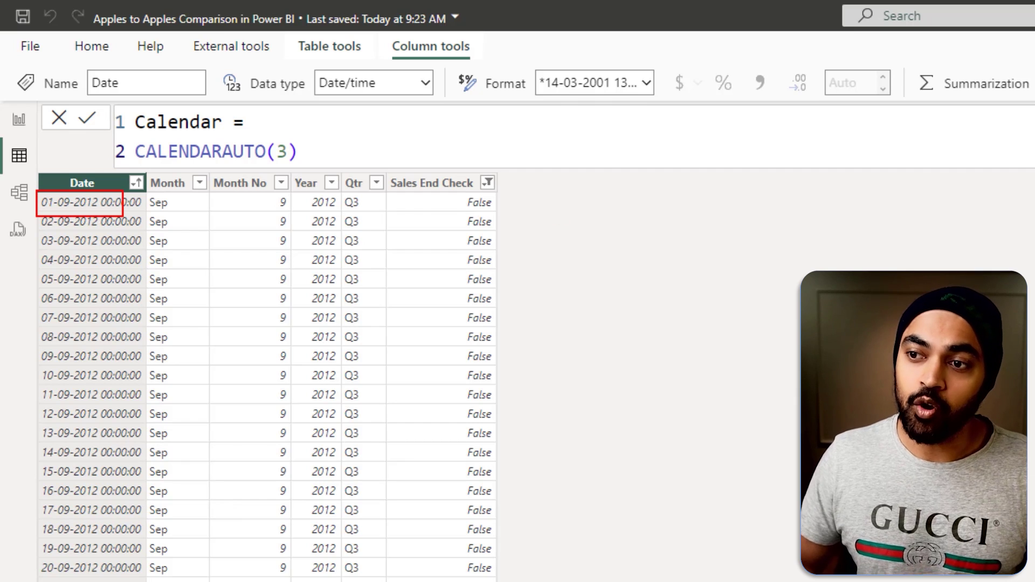
pyautogui.moveTo(488, 207); pyautogui.dragTo(493, 337)
pyautogui.press('Escape')
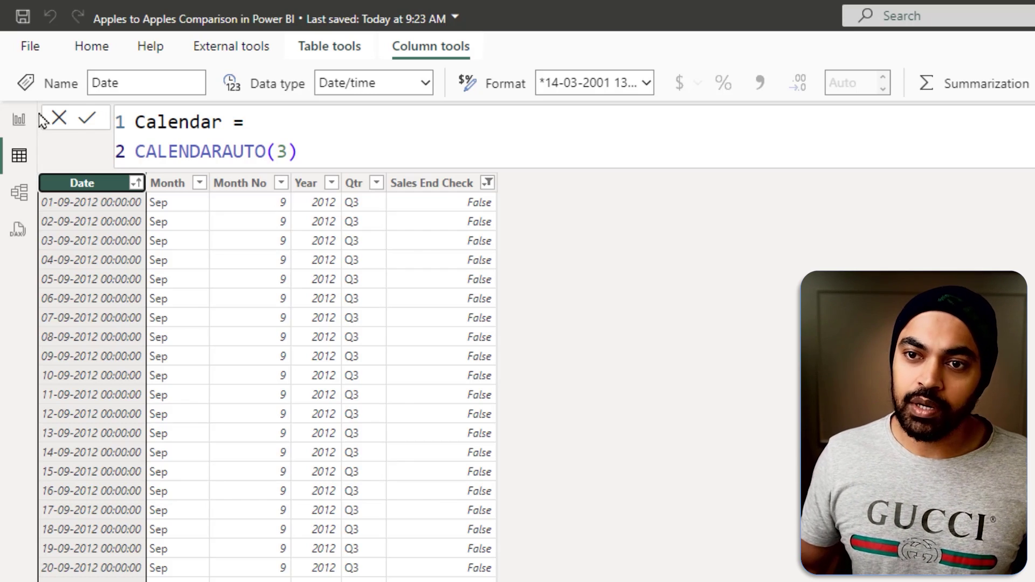
pyautogui.click(19, 119)
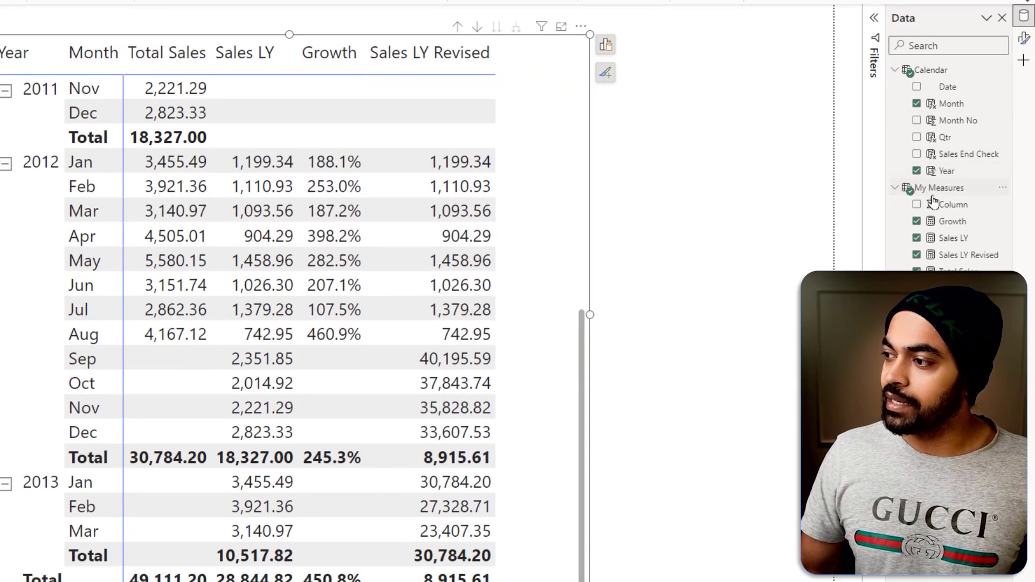
pyautogui.rightClick(950, 190)
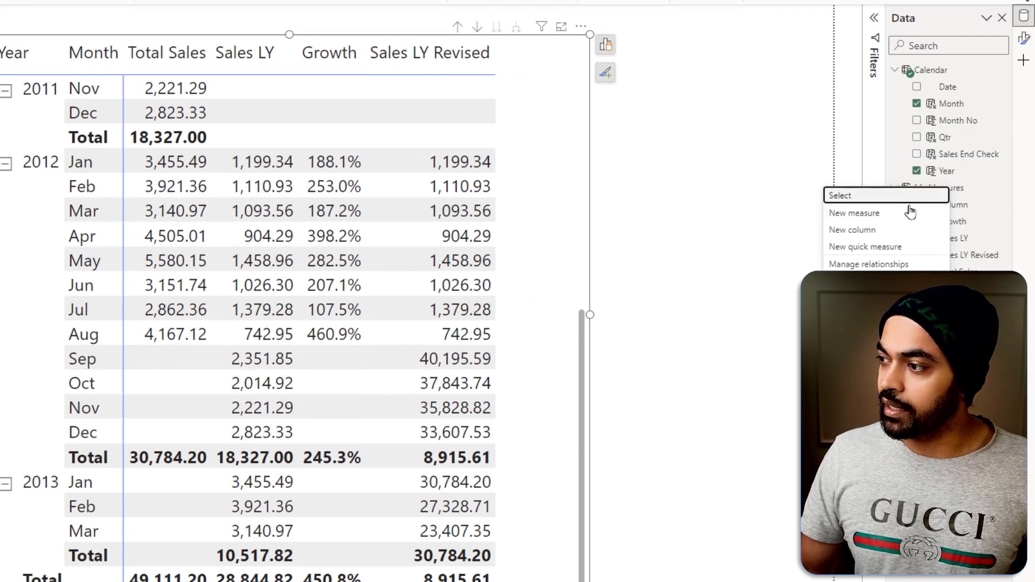
pyautogui.click(908, 211)
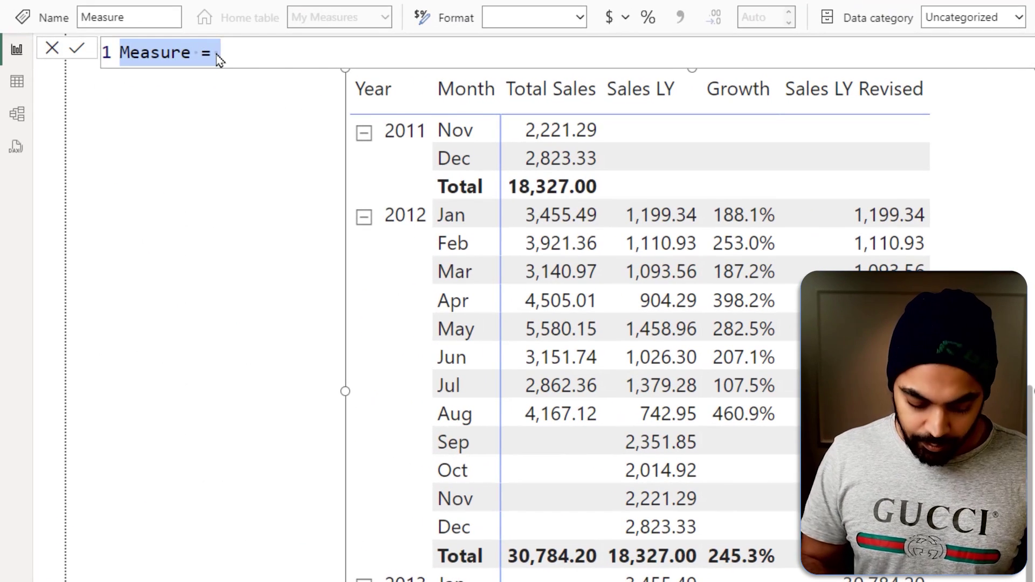
pyautogui.write('Sales LY Rev')
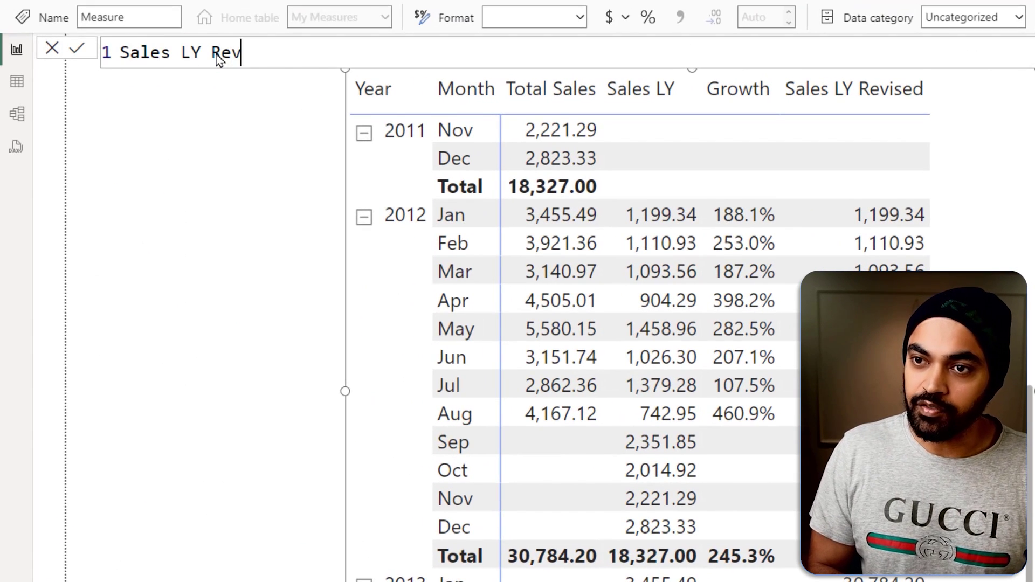
pyautogui.write('ised 2 =')
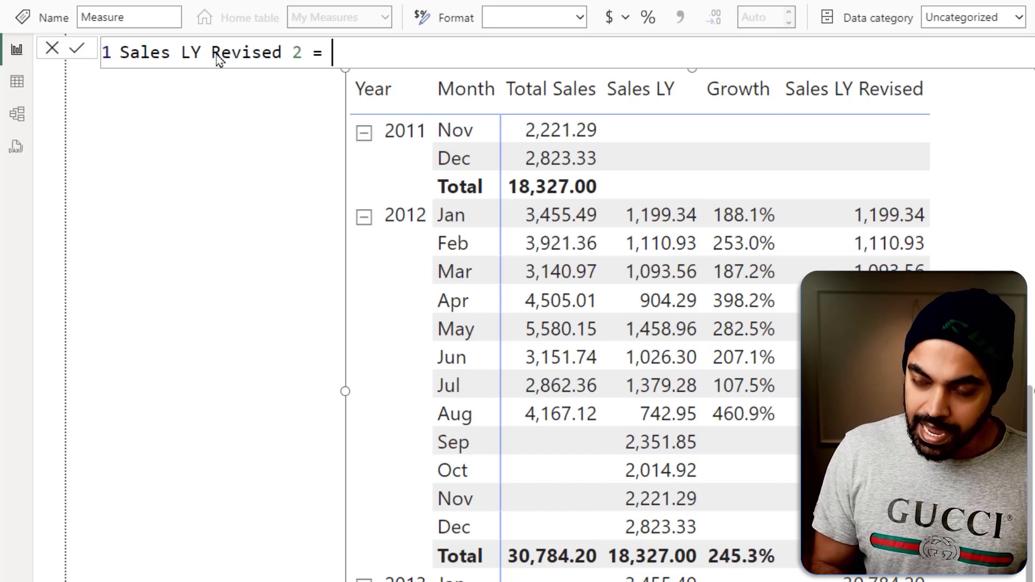
pyautogui.hotkey('shift', 'Return')
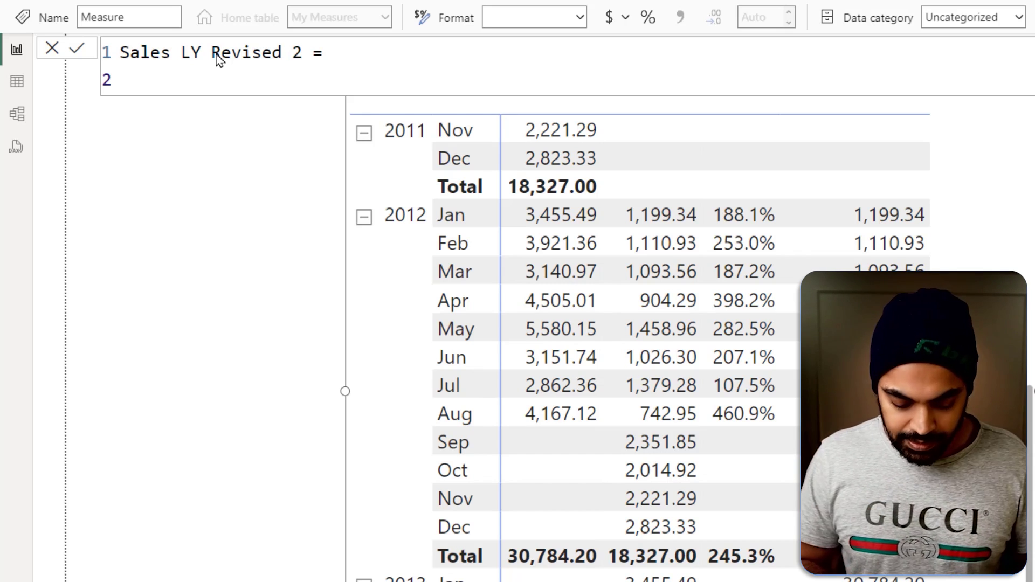
pyautogui.write('cal')
pyautogui.press('Tab')
pyautogui.hotkey('shift', 'Return')
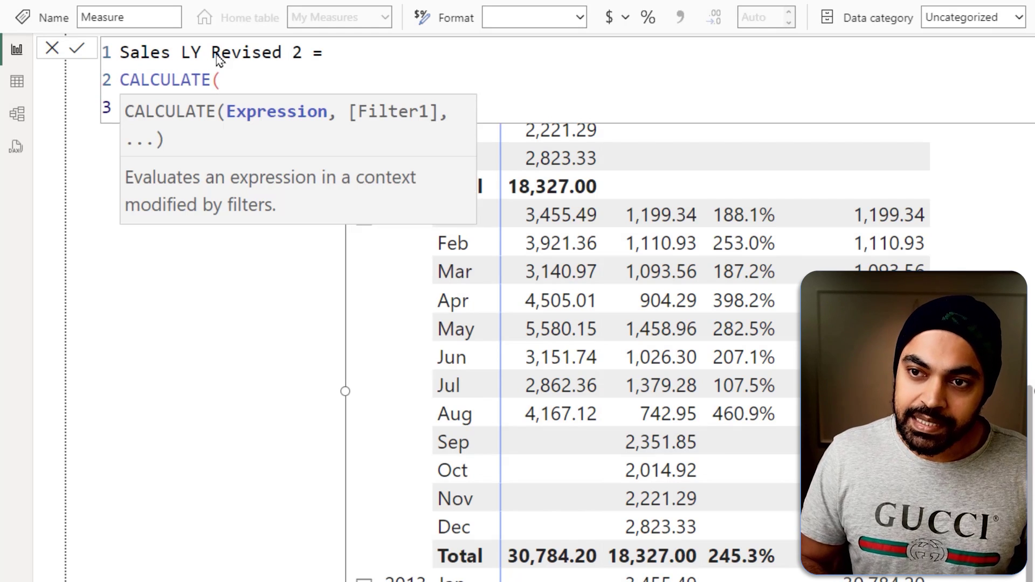
pyautogui.write('[t')
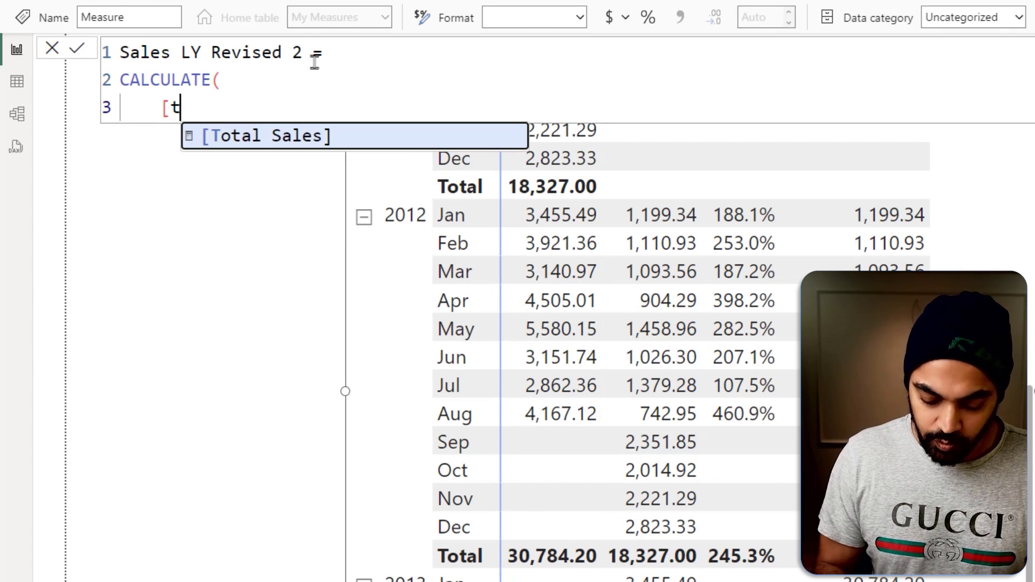
pyautogui.press('Tab')
pyautogui.write(',')
pyautogui.hotkey('shift', 'Return')
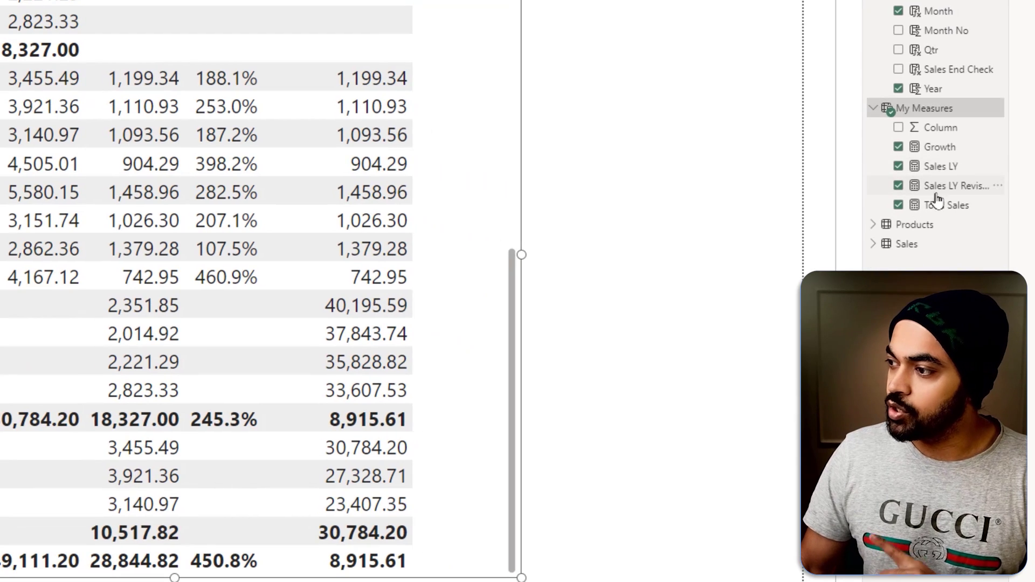
# Open the Sales LY measure and review its Total Sales and SAMEPERIODLASTYEAR arguments
pyautogui.click(945, 168)
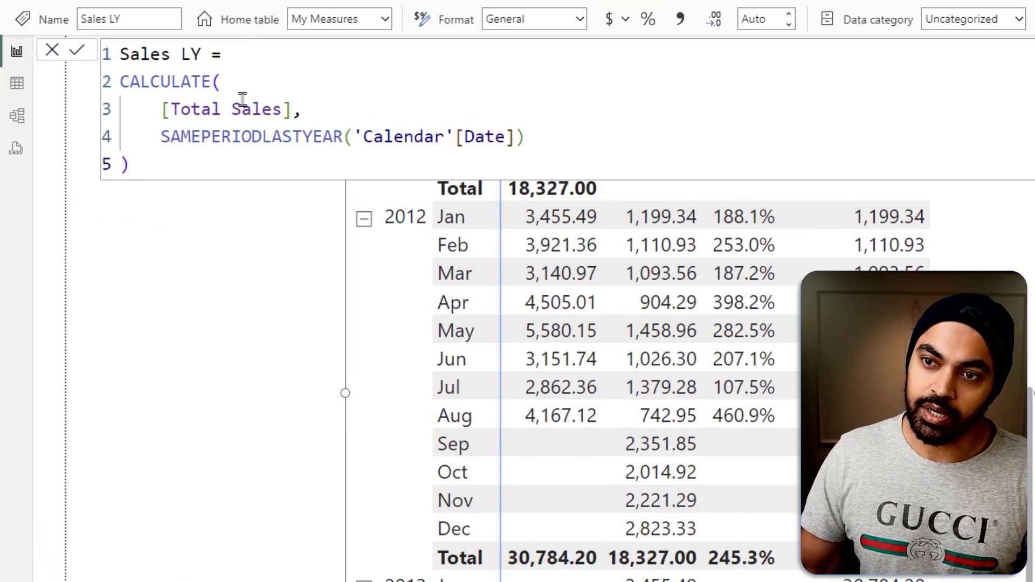
pyautogui.moveTo(170, 122); pyautogui.dragTo(278, 119)
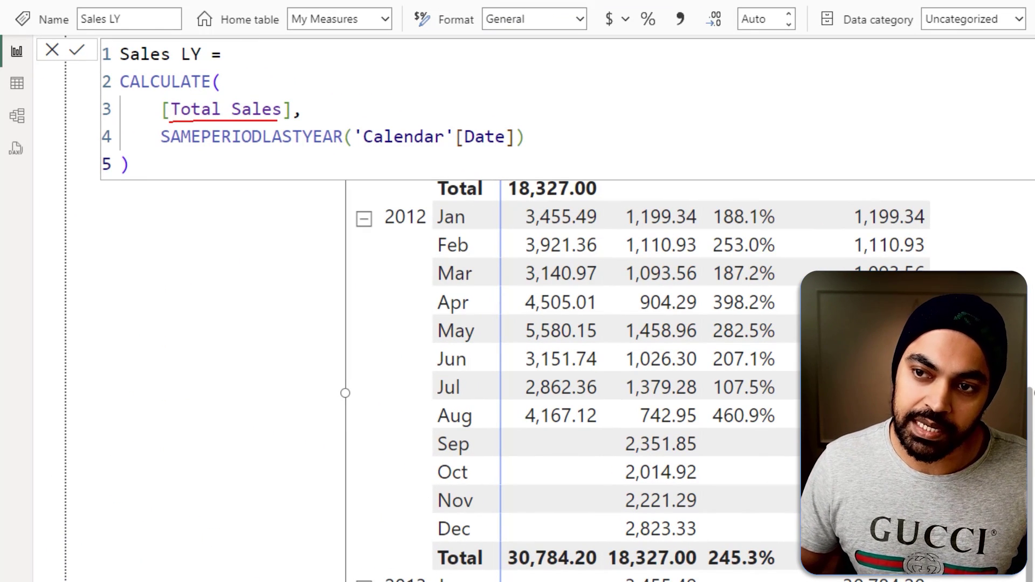
pyautogui.moveTo(186, 152); pyautogui.dragTo(281, 151)
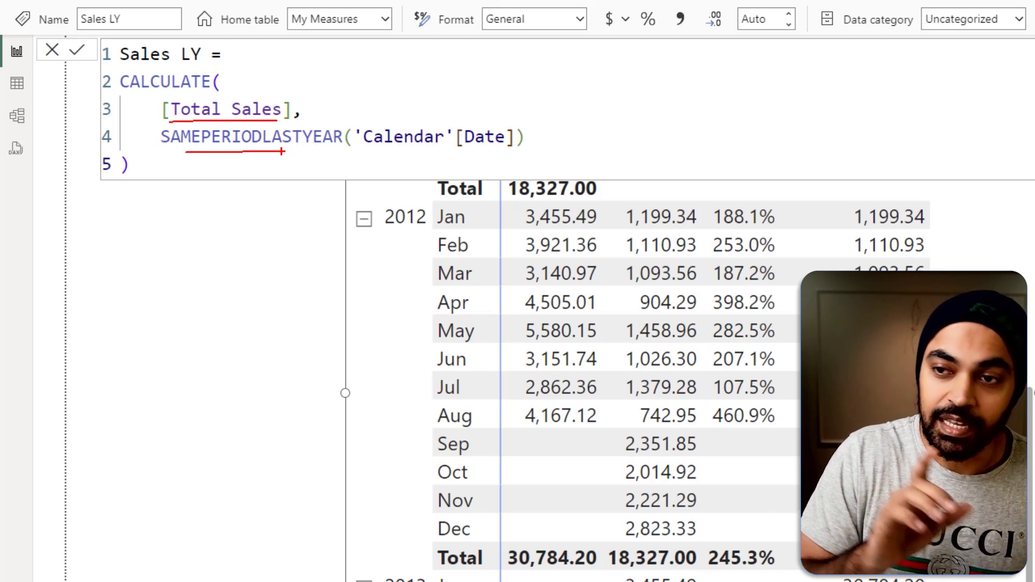
pyautogui.press('Escape')
# Show the Calendar table's data and filter the Sales End Check column to only True
pyautogui.click(13, 84)
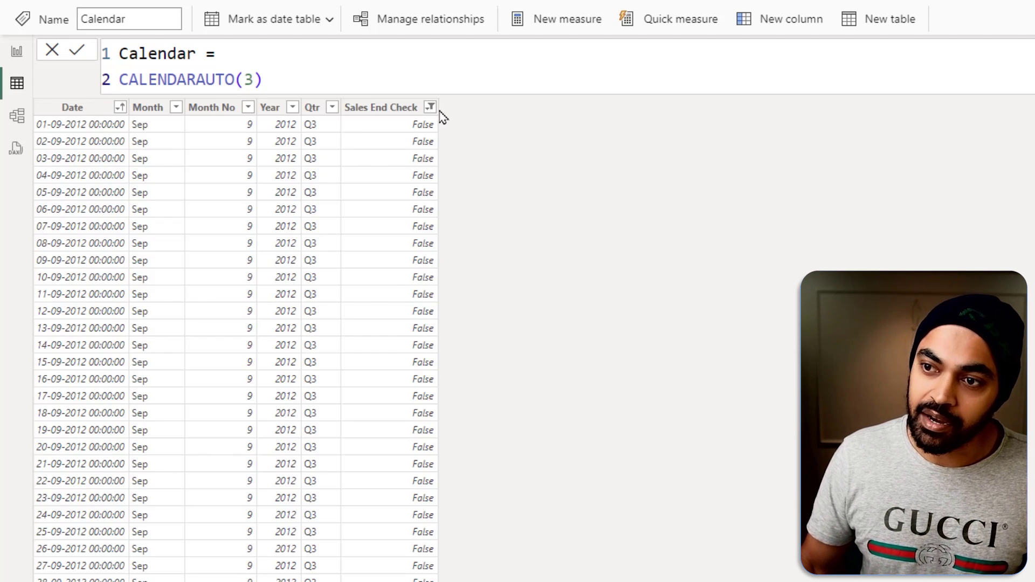
pyautogui.click(430, 108)
pyautogui.click(474, 240)
pyautogui.click(477, 253)
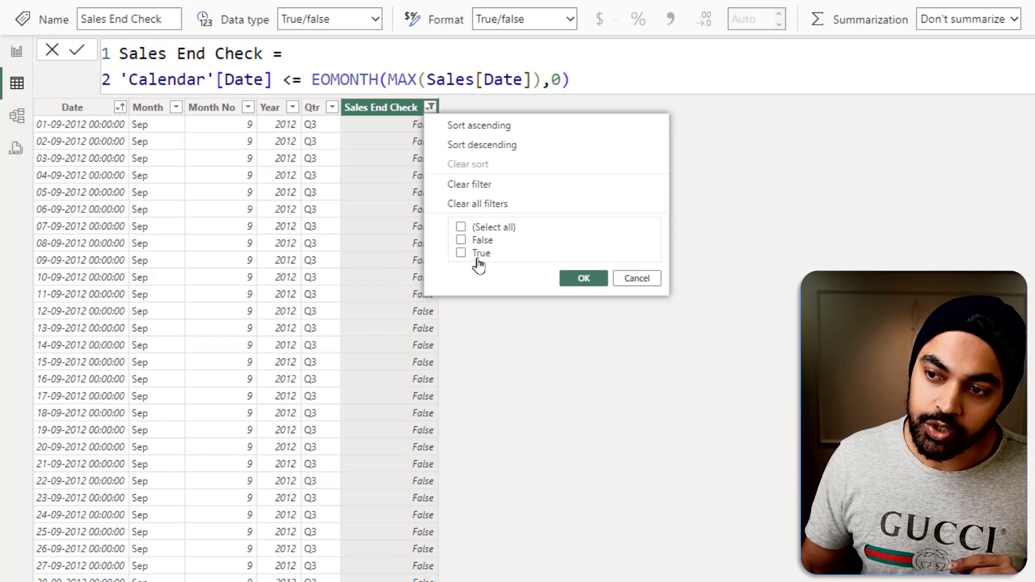
pyautogui.click(584, 278)
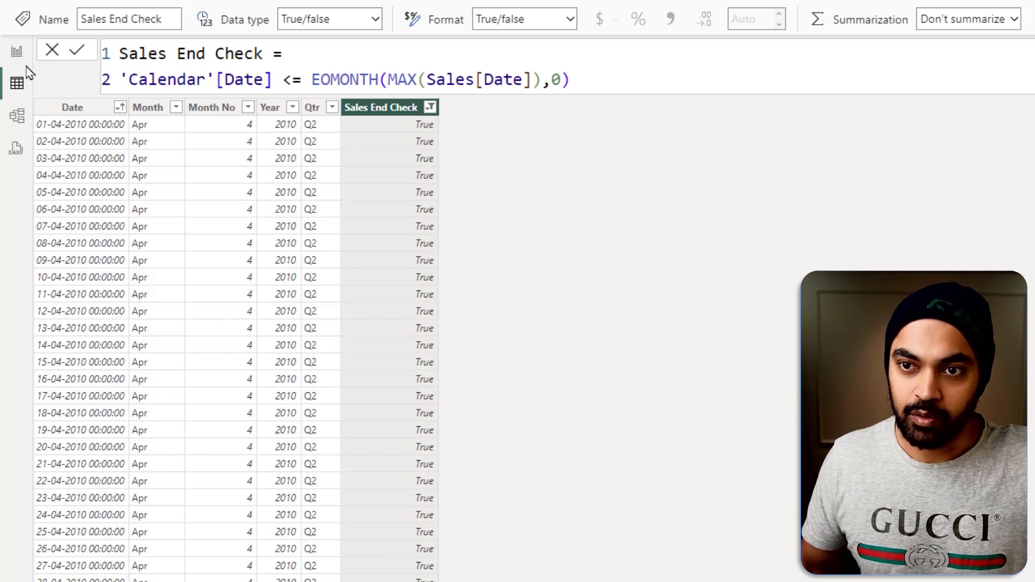
# Return to the report and wrap the Sales LY formula's existing CALCULATE in an outer CALCULATE, indenting the inner lines
pyautogui.click(16, 53)
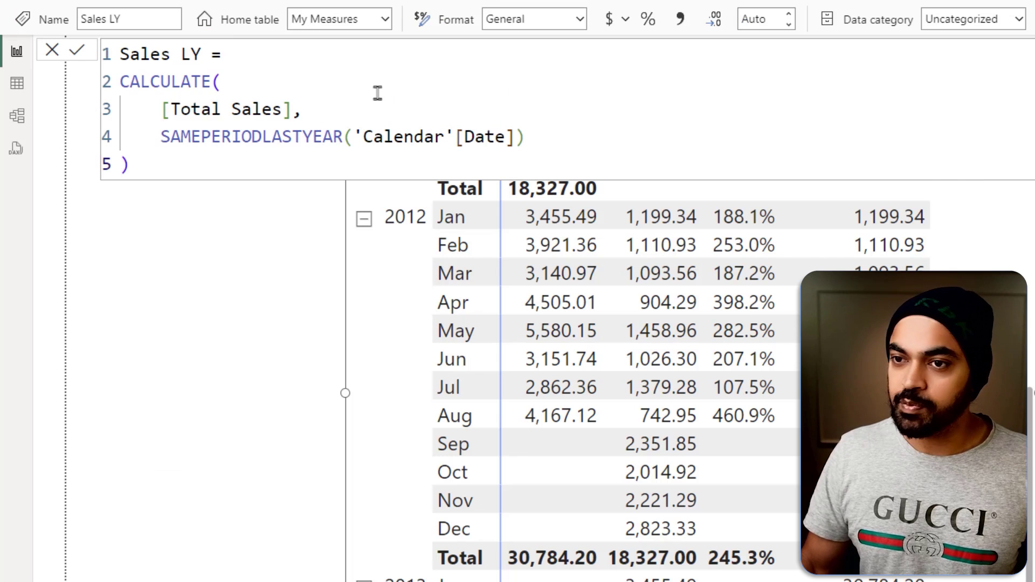
pyautogui.click(254, 61)
pyautogui.press('Right')
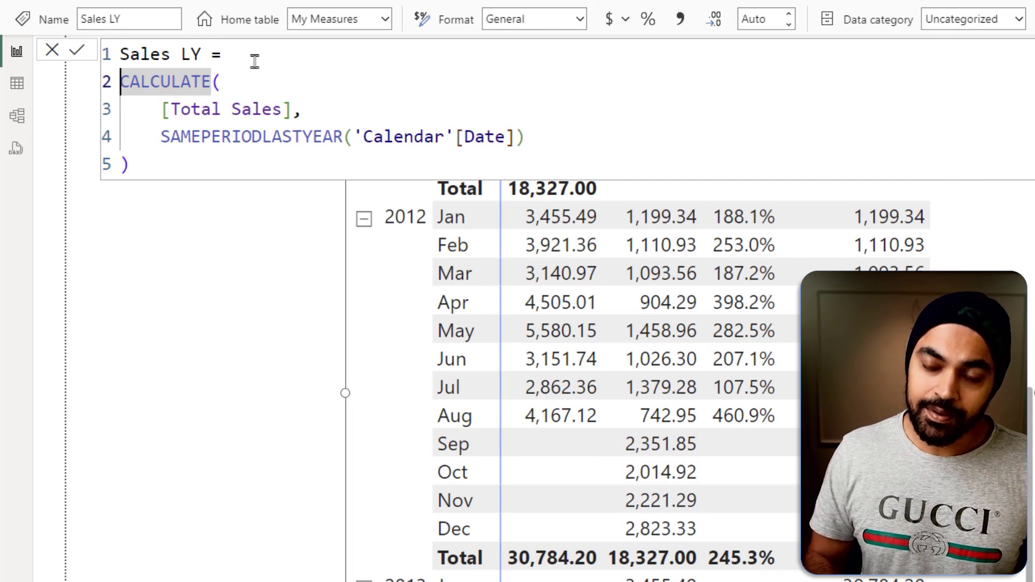
pyautogui.write('cal')
pyautogui.press('Tab')
pyautogui.press('Return')
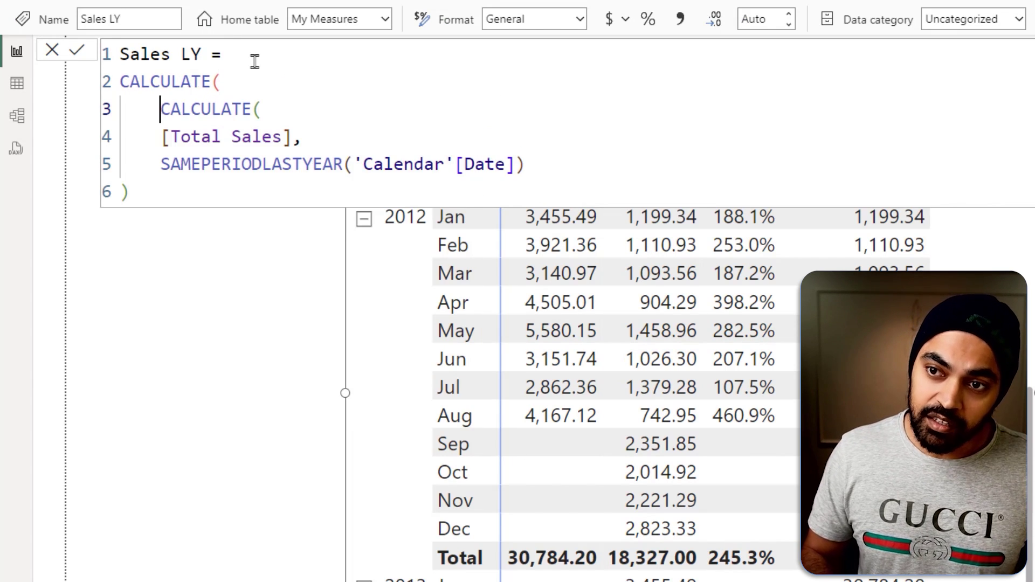
pyautogui.press('Down')
pyautogui.hotkey('shift', 'Down')
pyautogui.hotkey('shift', 'Down')
pyautogui.press('Tab')
pyautogui.press('Right')
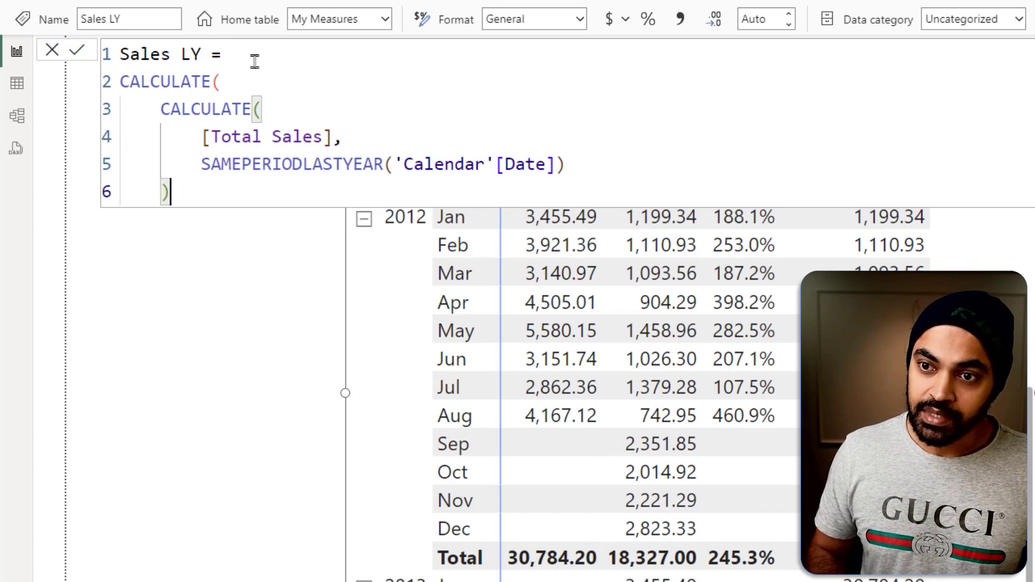
# Add 'Calendar'[Sales End Check] on a new line as the filter argument of the outer CALCULATE
pyautogui.write(',')
pyautogui.press('Return')
pyautogui.press('Escape')
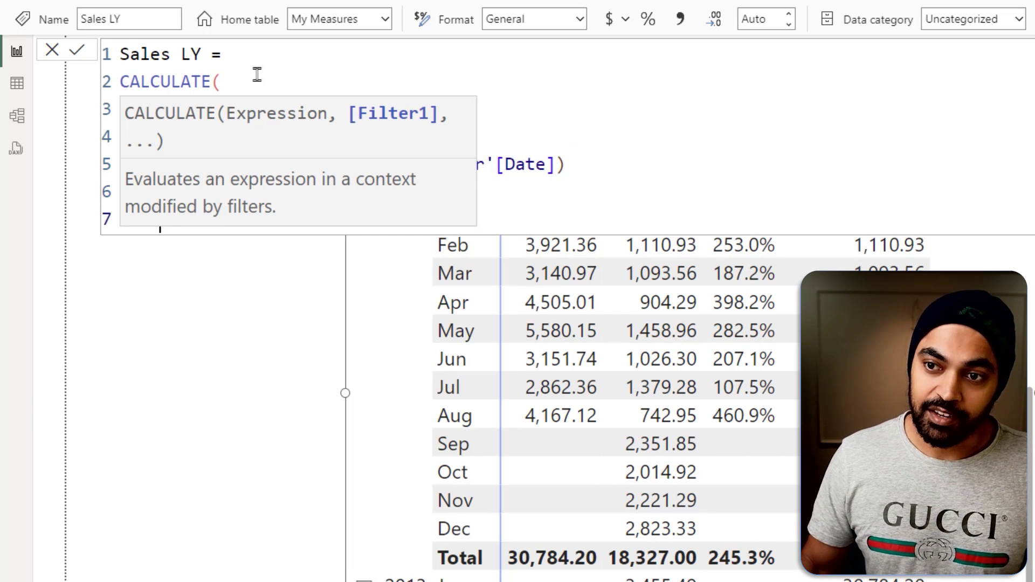
pyautogui.write('chec')
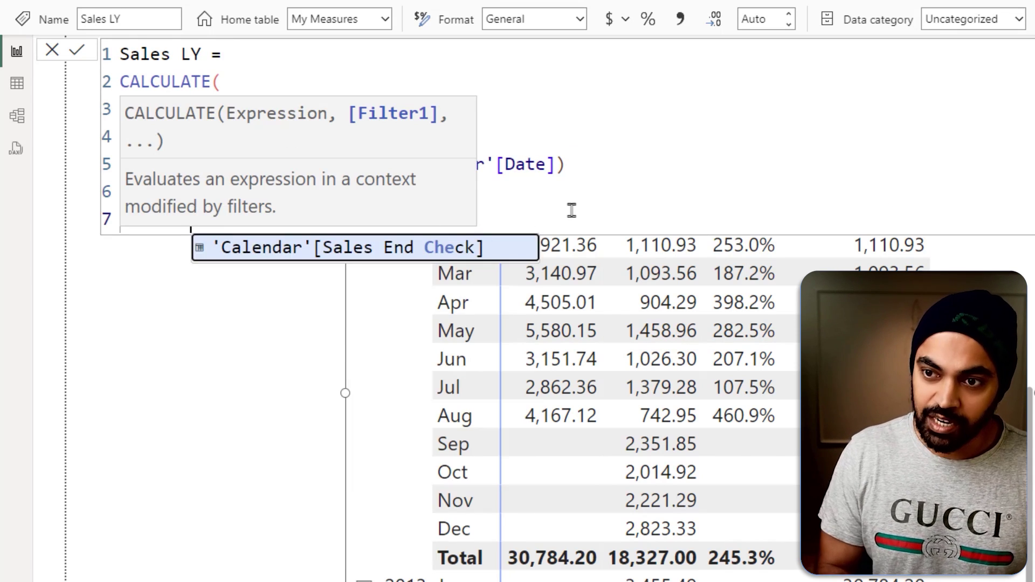
pyautogui.press('Escape')
pyautogui.press('Escape')
pyautogui.click(259, 222)
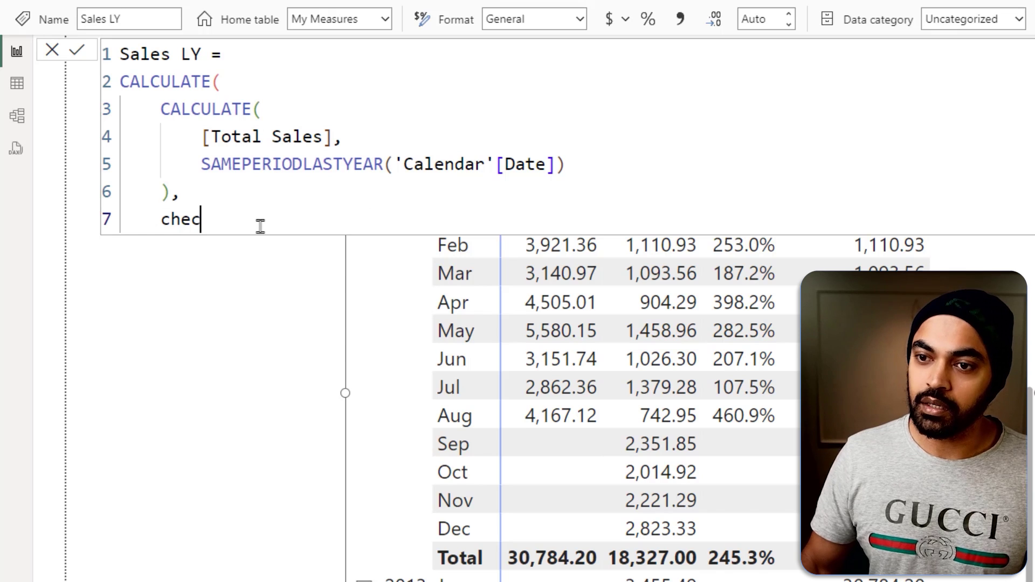
pyautogui.write('k')
pyautogui.press('Tab')
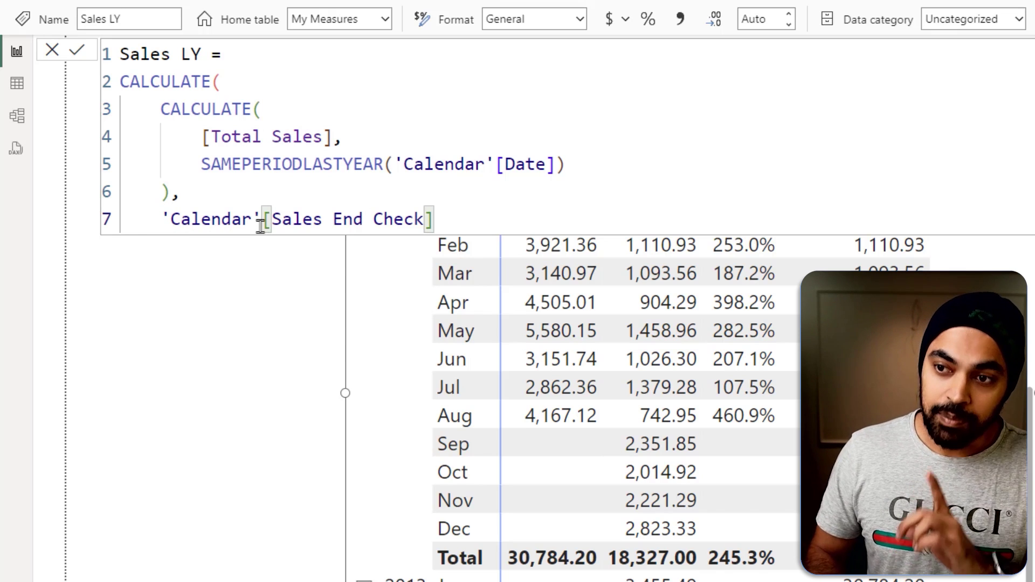
# Complete the outer filter condition with = TRUE(), close the outer CALCULATE on its own line and commit the Sales LY measure
pyautogui.write('= tru')
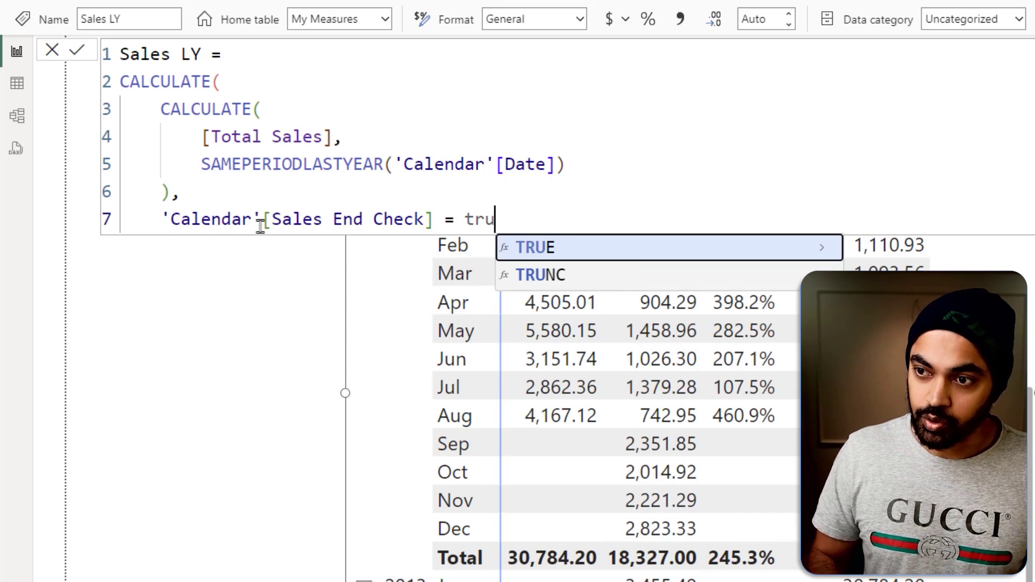
pyautogui.press('Tab')
pyautogui.hotkey('shift', 'Return')
pyautogui.write(')')
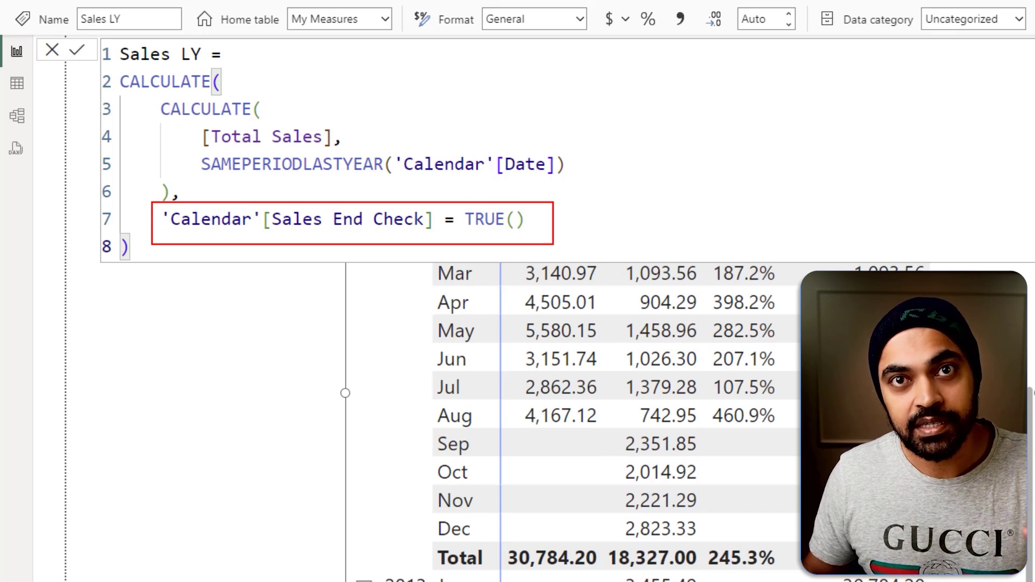
pyautogui.moveTo(227, 179); pyautogui.dragTo(328, 172)
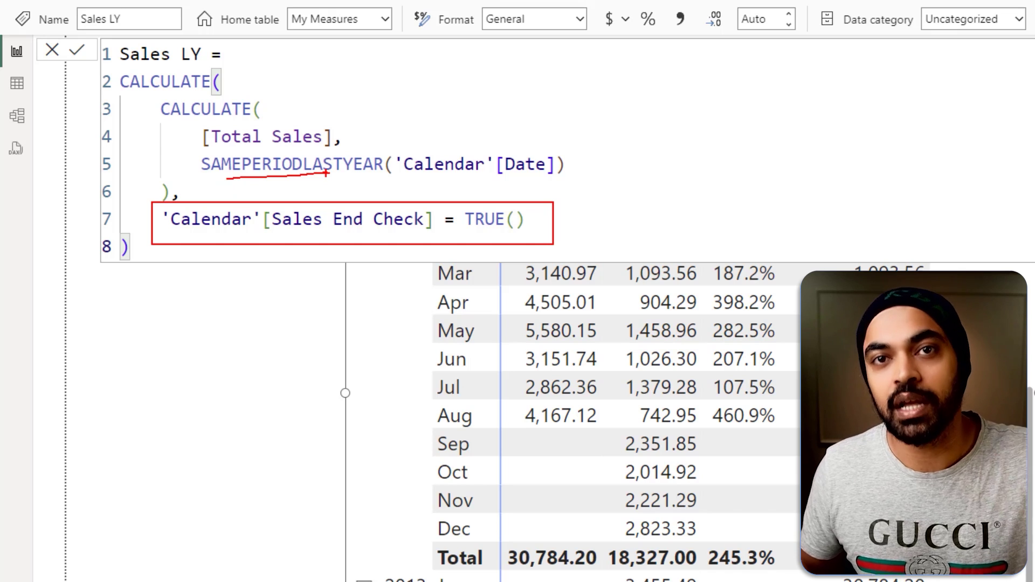
pyautogui.press('Escape')
pyautogui.press('Return')
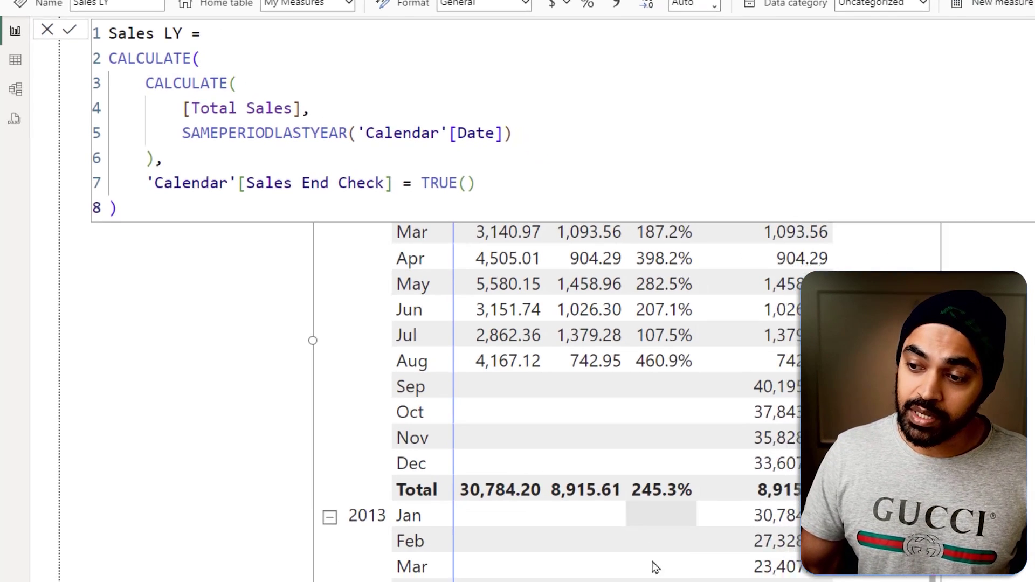
# Examine the 2012 Sales LY total and its growth percentage in the matrix
pyautogui.moveTo(535, 474); pyautogui.dragTo(622, 506)
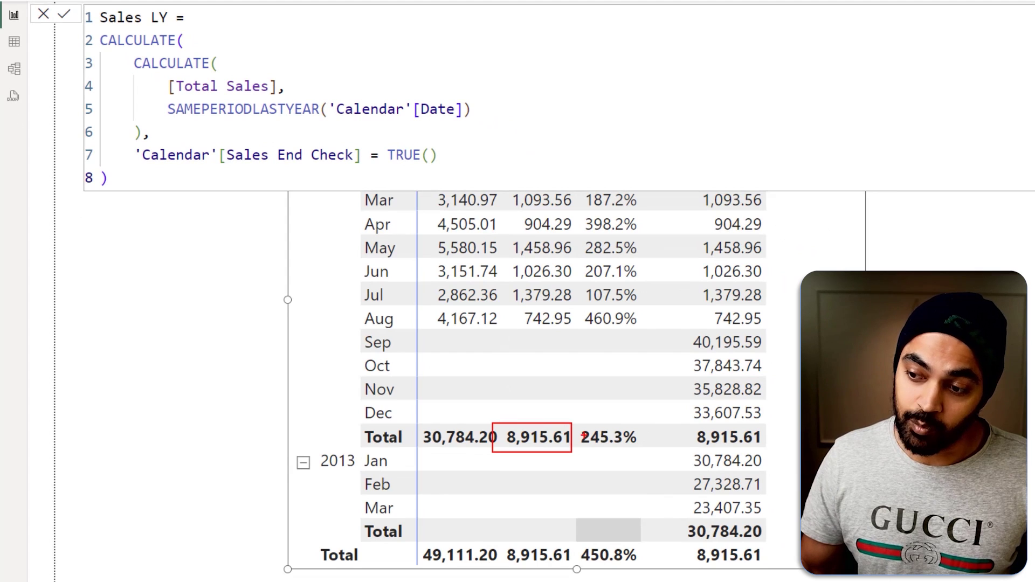
pyautogui.moveTo(522, 422); pyautogui.dragTo(603, 404)
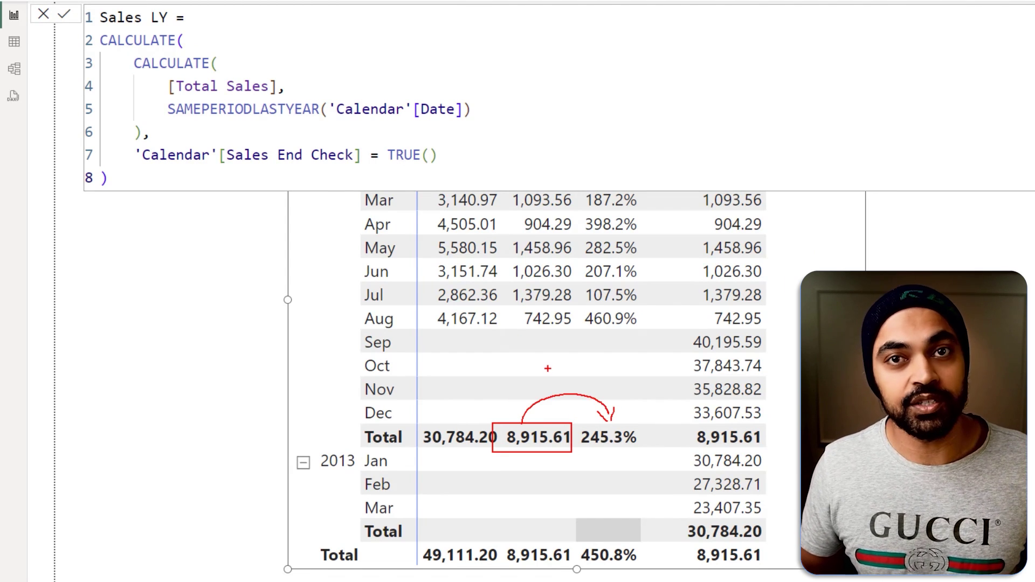
pyautogui.press('Escape')
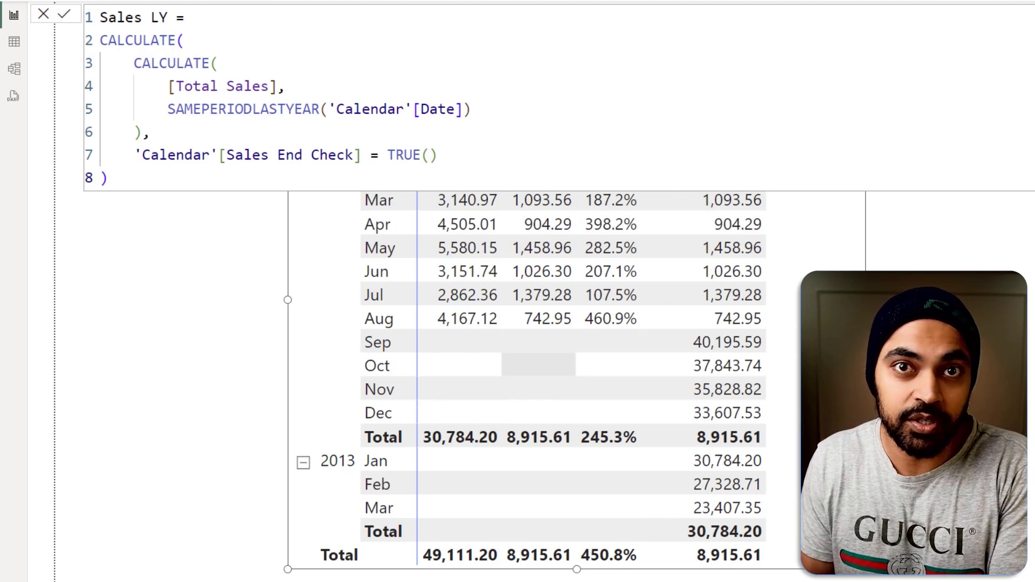